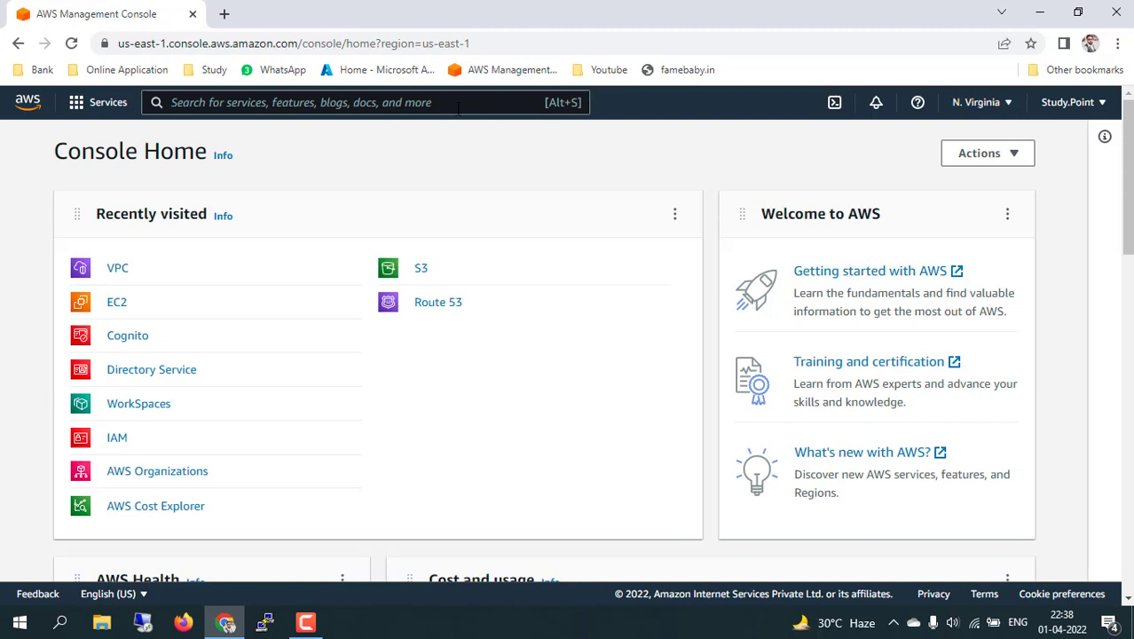
# Search the console for ec2, then bring up the Services menu with its recently visited services.
pyautogui.write('ec2')
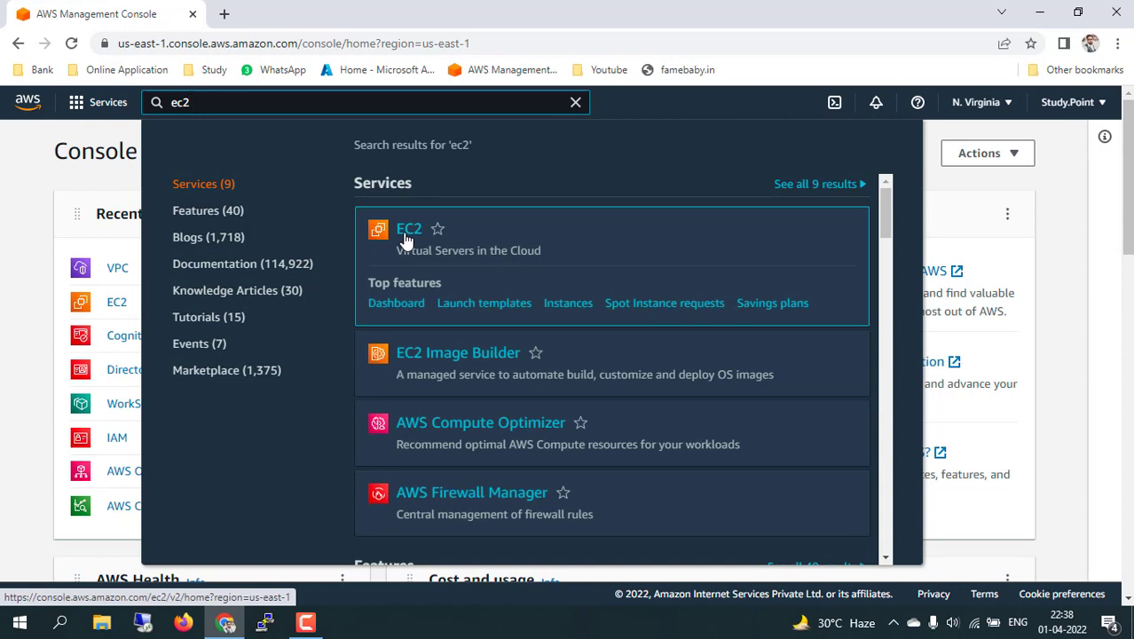
pyautogui.click(29, 399)
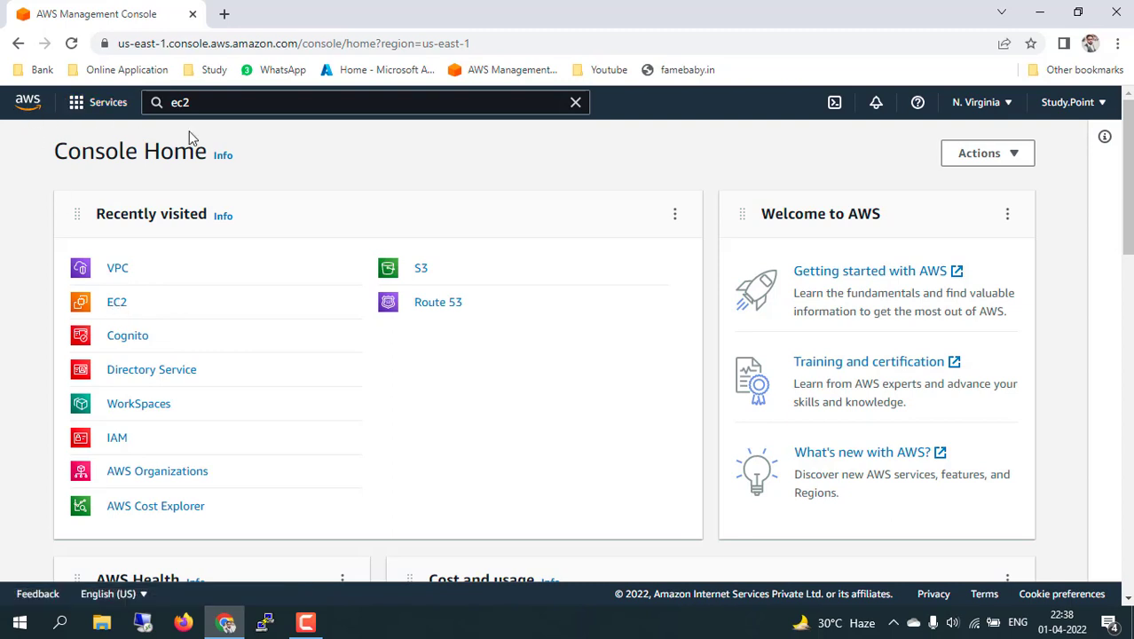
pyautogui.click(76, 105)
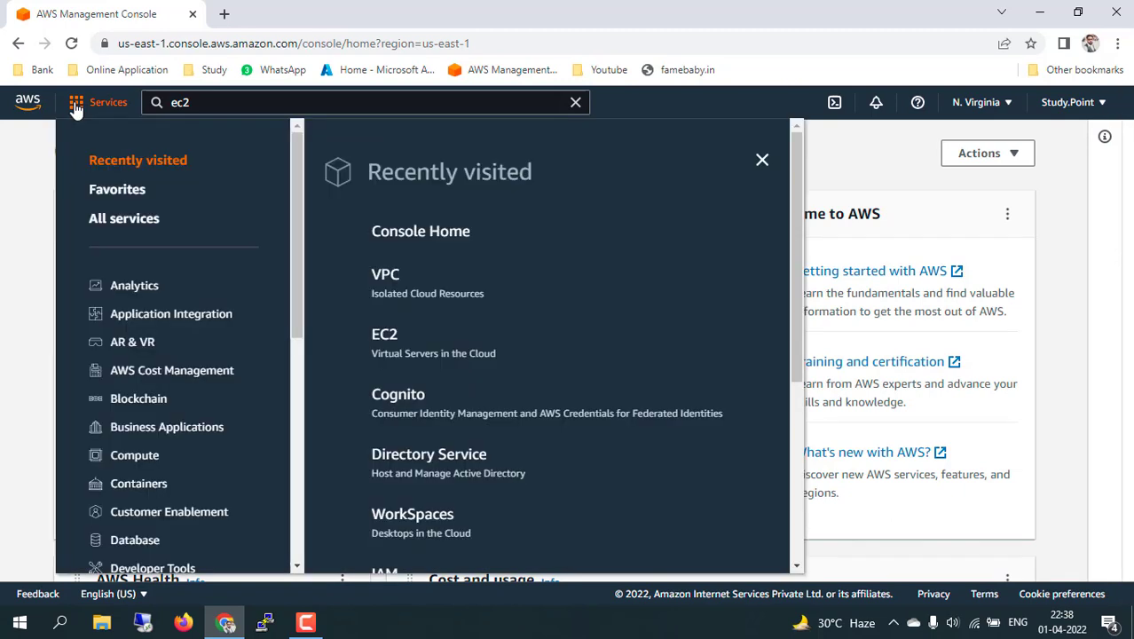
# Star EC2 as a favourite service from the Compute category.
pyautogui.click(134, 456)
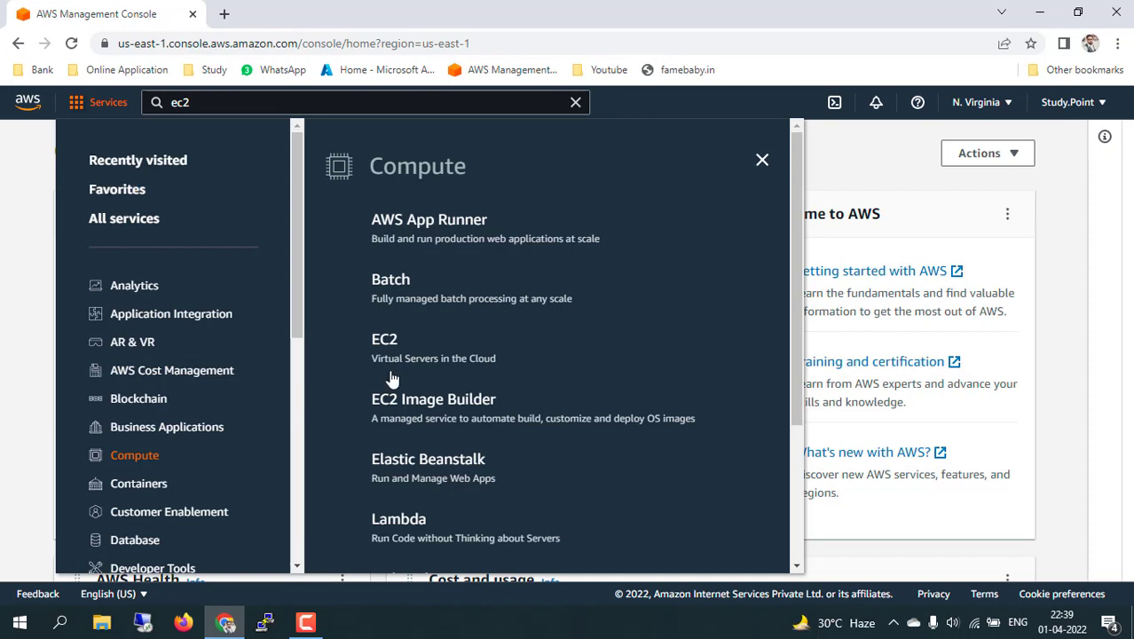
pyautogui.click(358, 342)
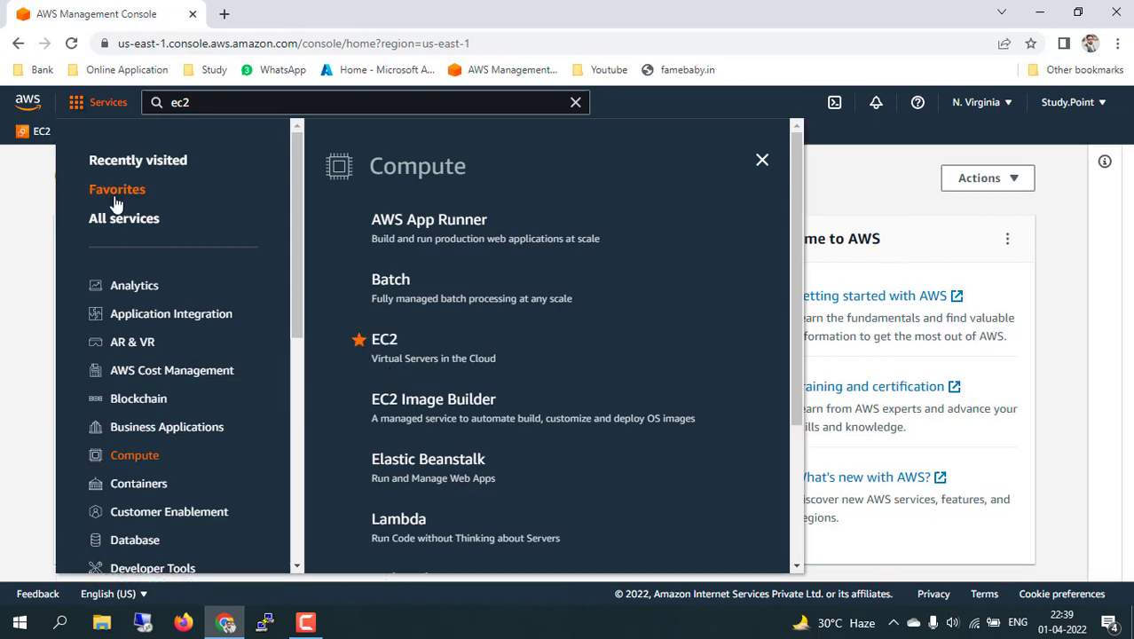
pyautogui.click(37, 211)
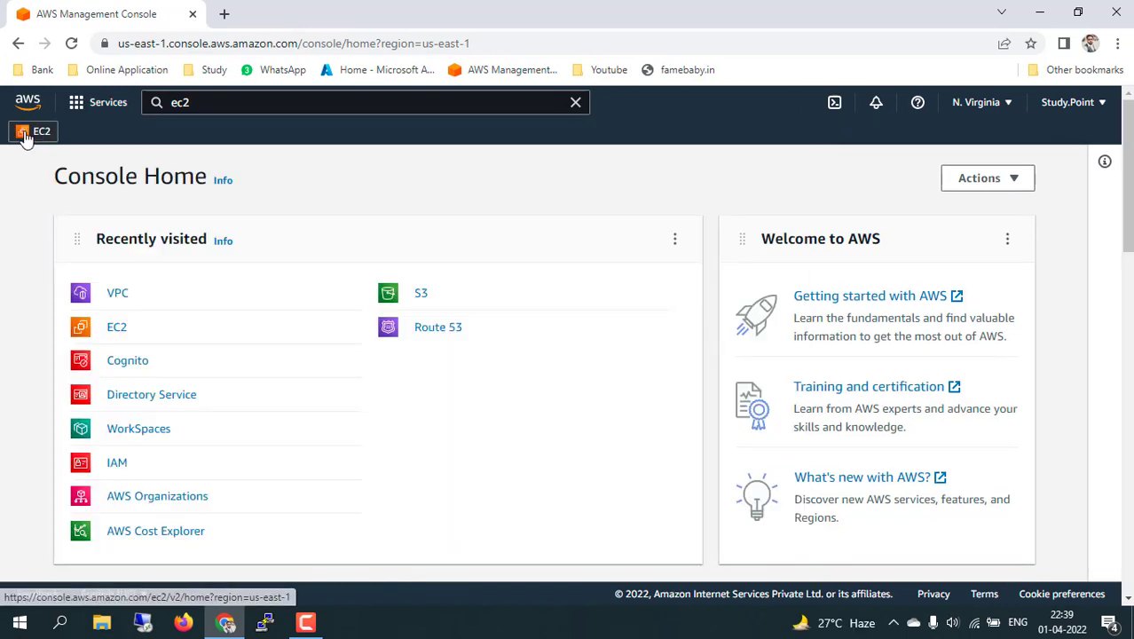
# Star S3 as a favourite service from the Recently visited list.
pyautogui.click(79, 103)
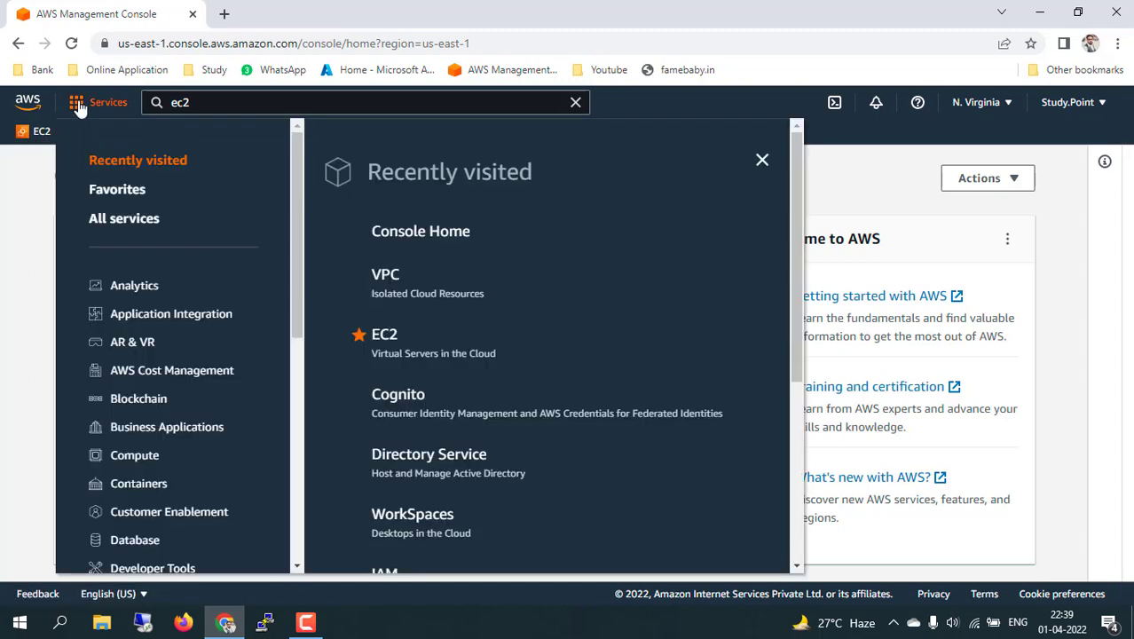
pyautogui.scroll(-4, 372, 422)
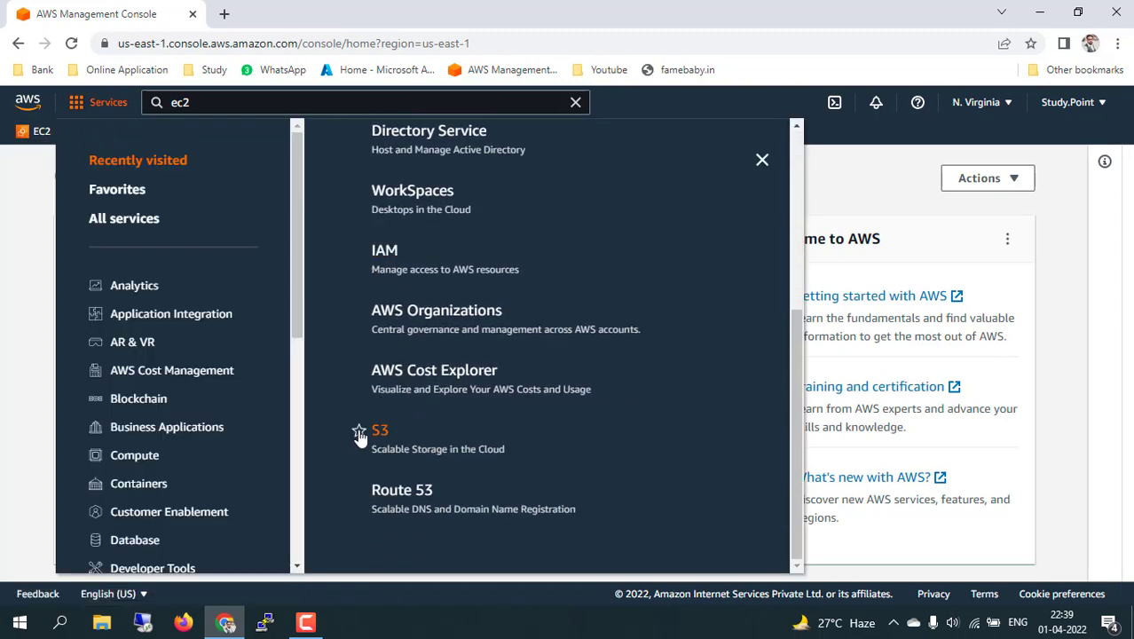
pyautogui.click(359, 433)
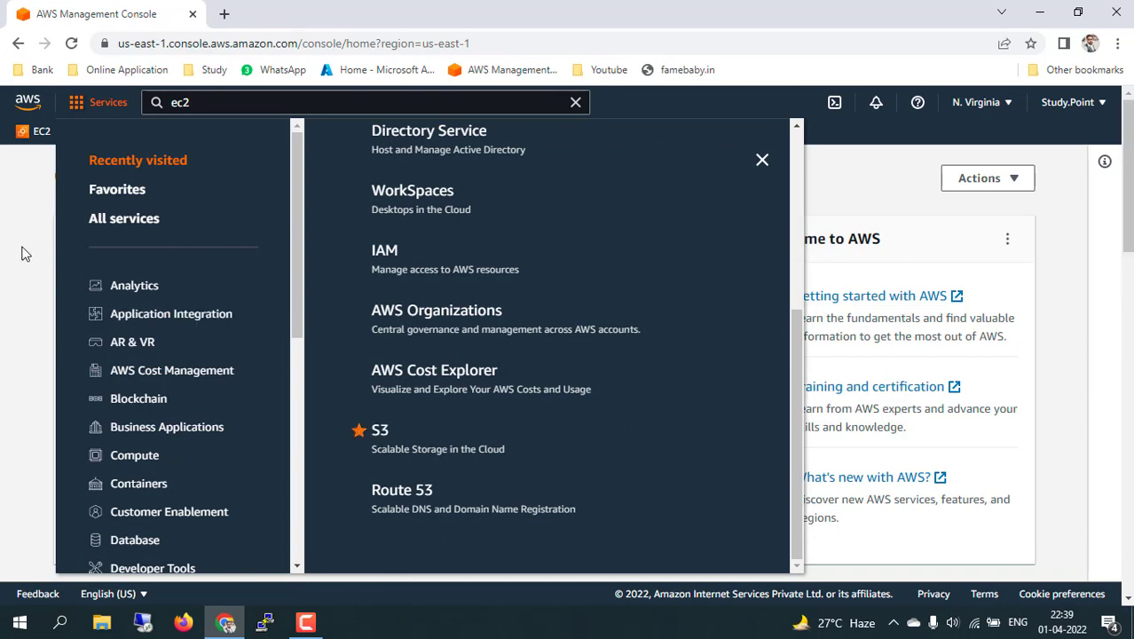
pyautogui.click(12, 255)
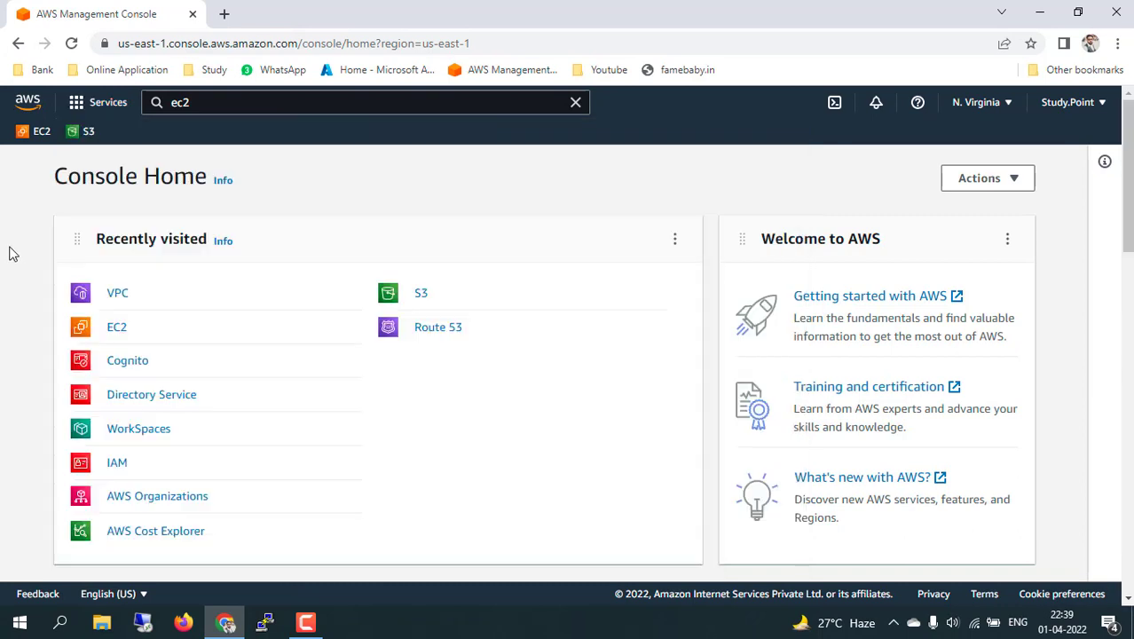
# Go to the EC2 service from the Services menu.
pyautogui.click(100, 102)
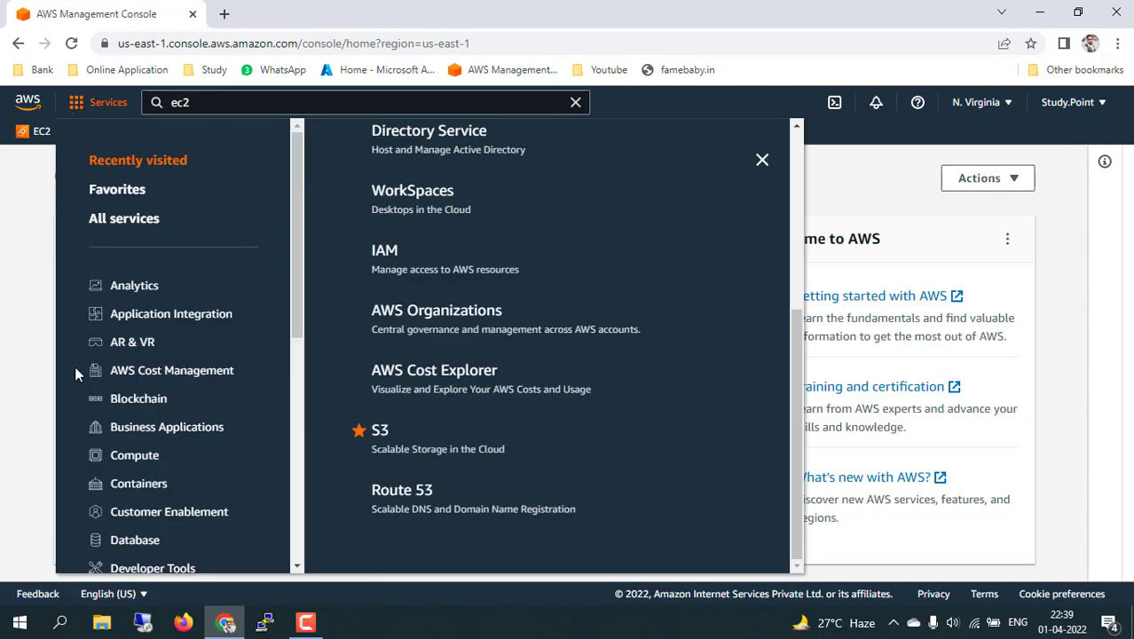
pyautogui.scroll(3, 363, 292)
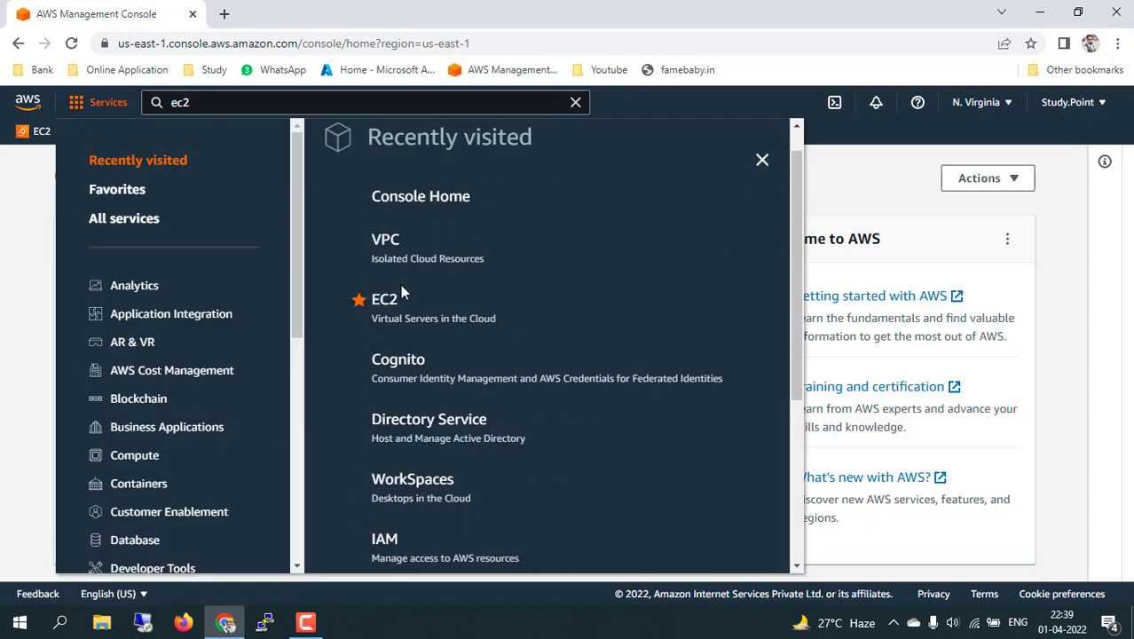
pyautogui.click(385, 301)
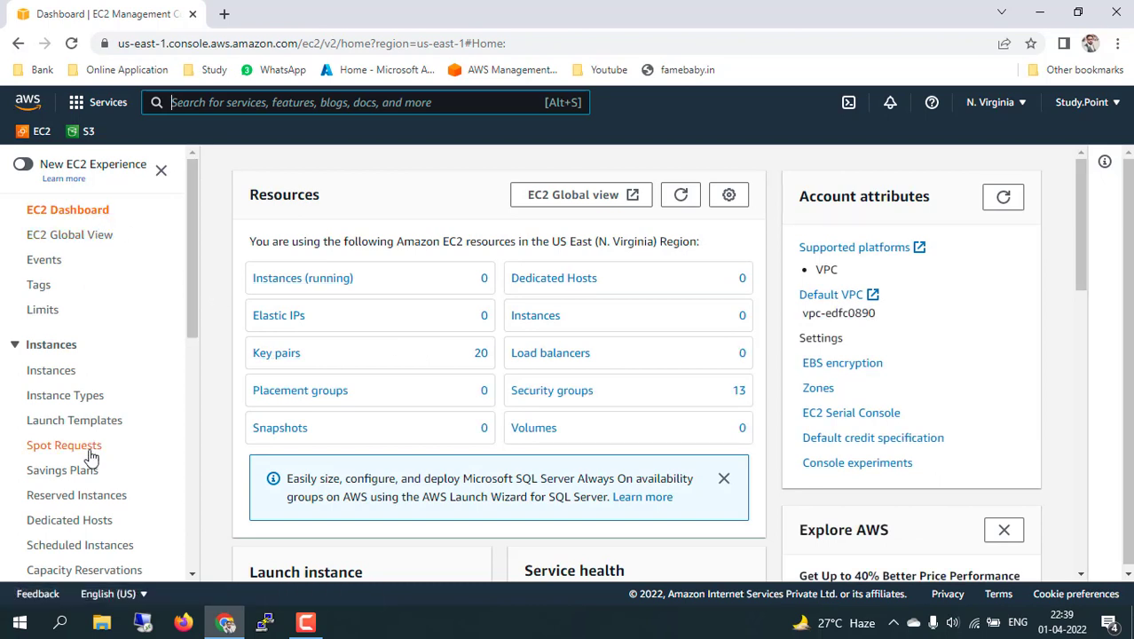
# Scroll the EC2 Dashboard to review N. Virginia resources: 0 instances, 0 volumes, 13 security groups.
pyautogui.scroll(-6, 84, 498)
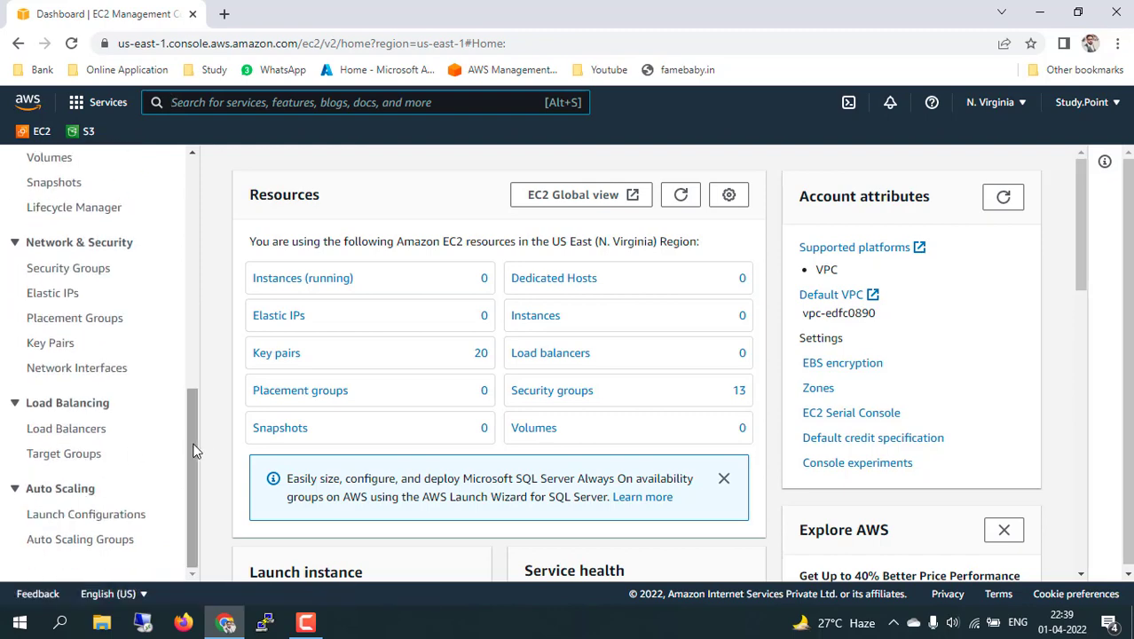
pyautogui.moveTo(195, 451)
pyautogui.mouseDown()
pyautogui.moveTo(199, 332)
pyautogui.moveTo(198, 466)
pyautogui.mouseUp()
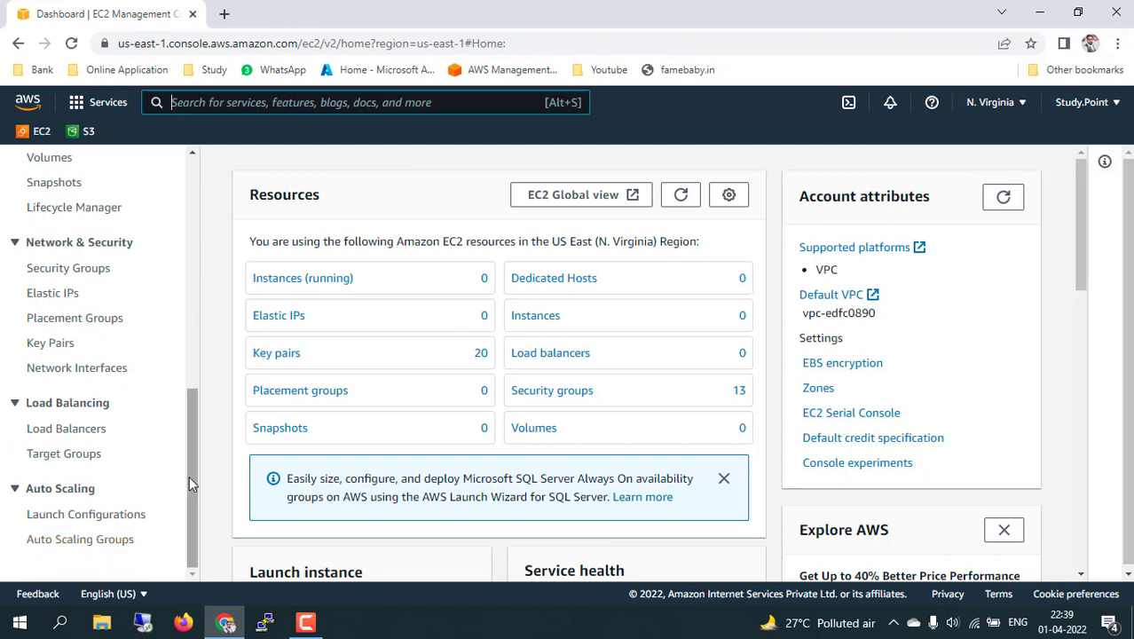
pyautogui.moveTo(190, 475); pyautogui.dragTo(199, 239)
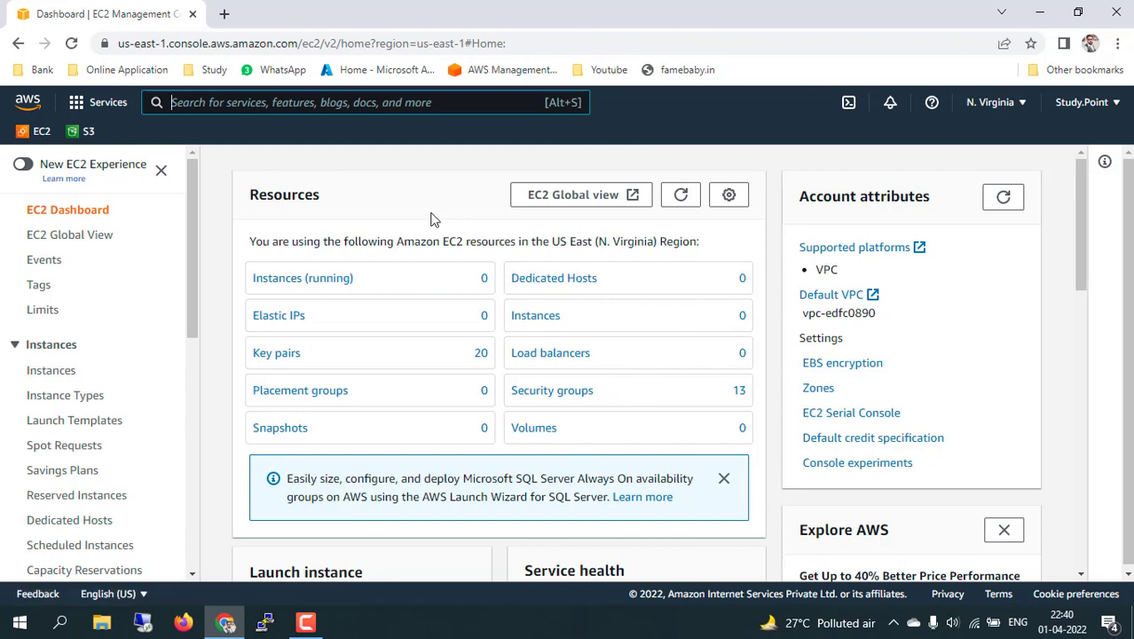
# Open the EC2 Instances list, dismiss the notification, and note that no instances are running.
pyautogui.click(52, 373)
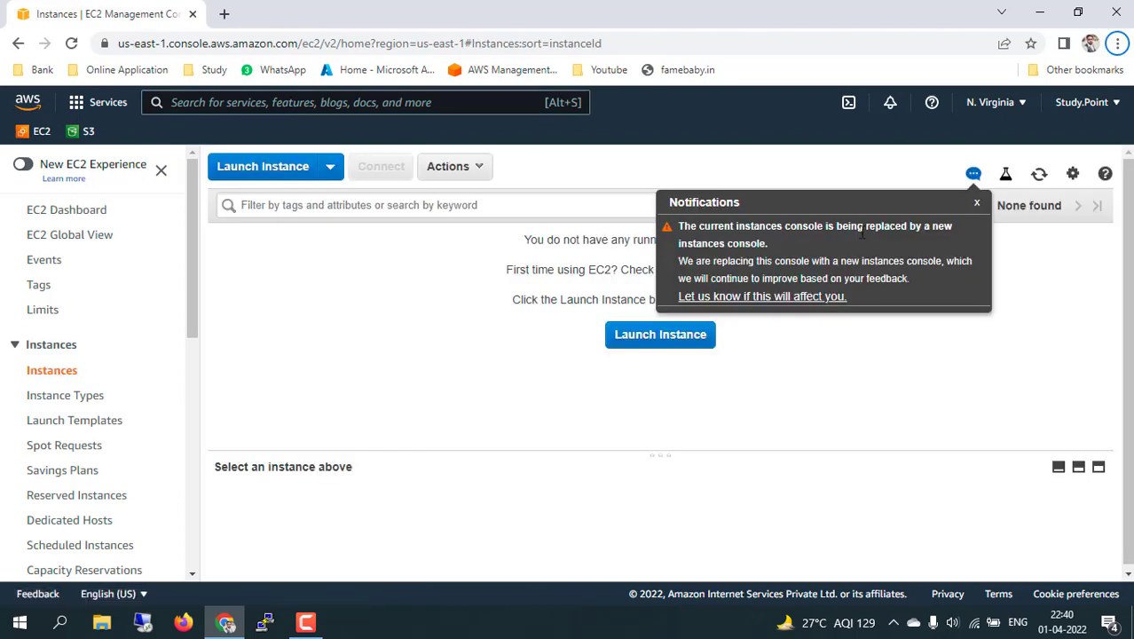
pyautogui.click(975, 206)
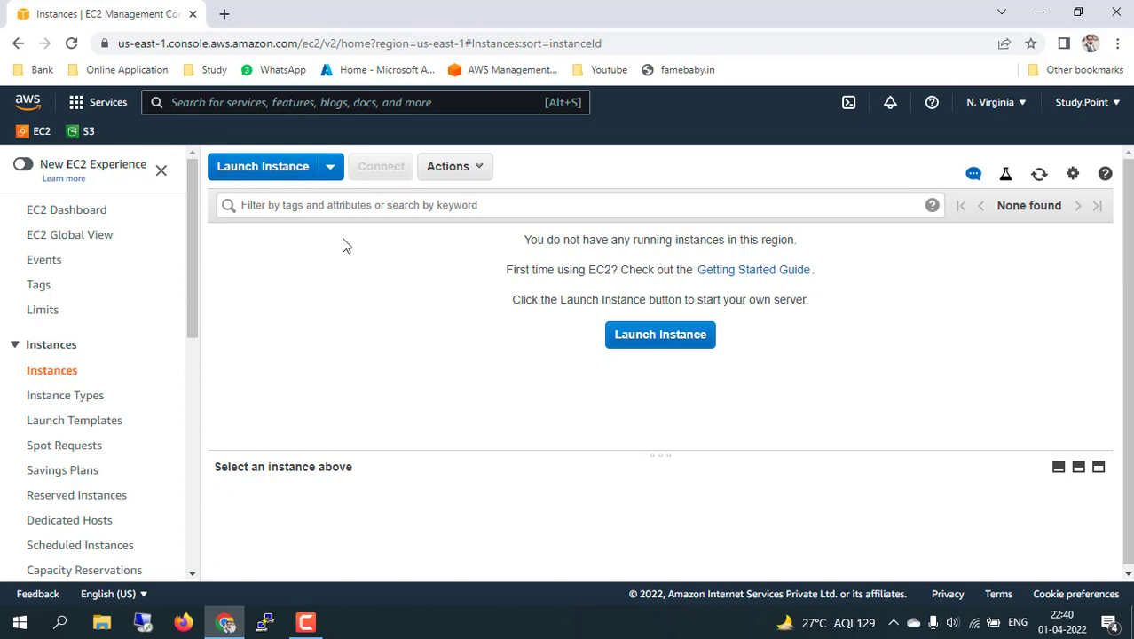
pyautogui.moveTo(343, 238); pyautogui.dragTo(803, 323)
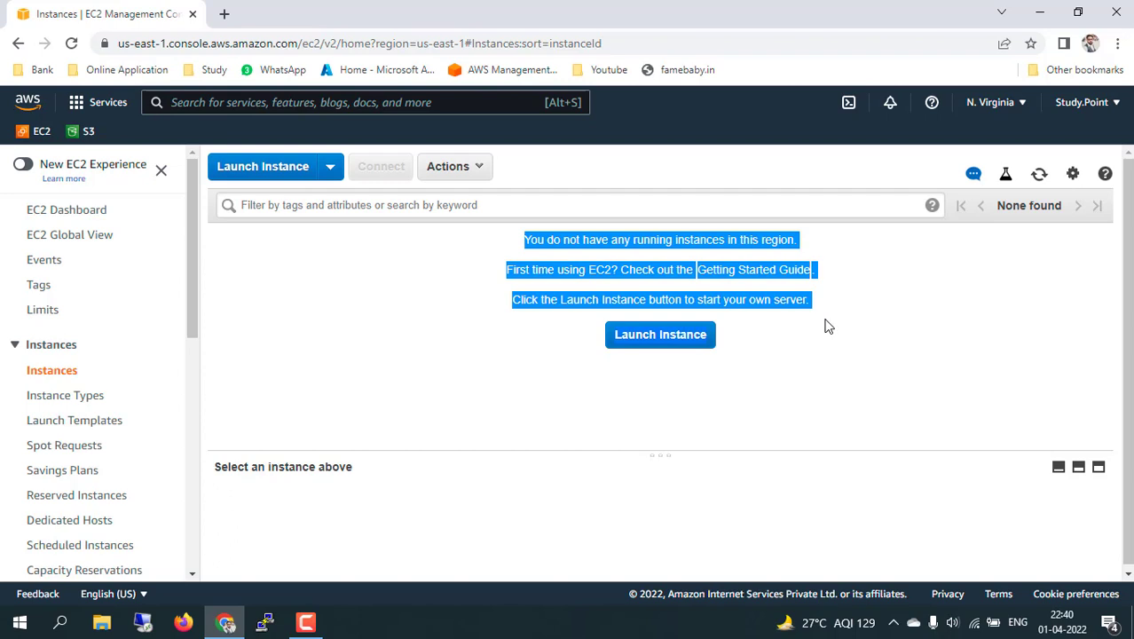
pyautogui.click(857, 338)
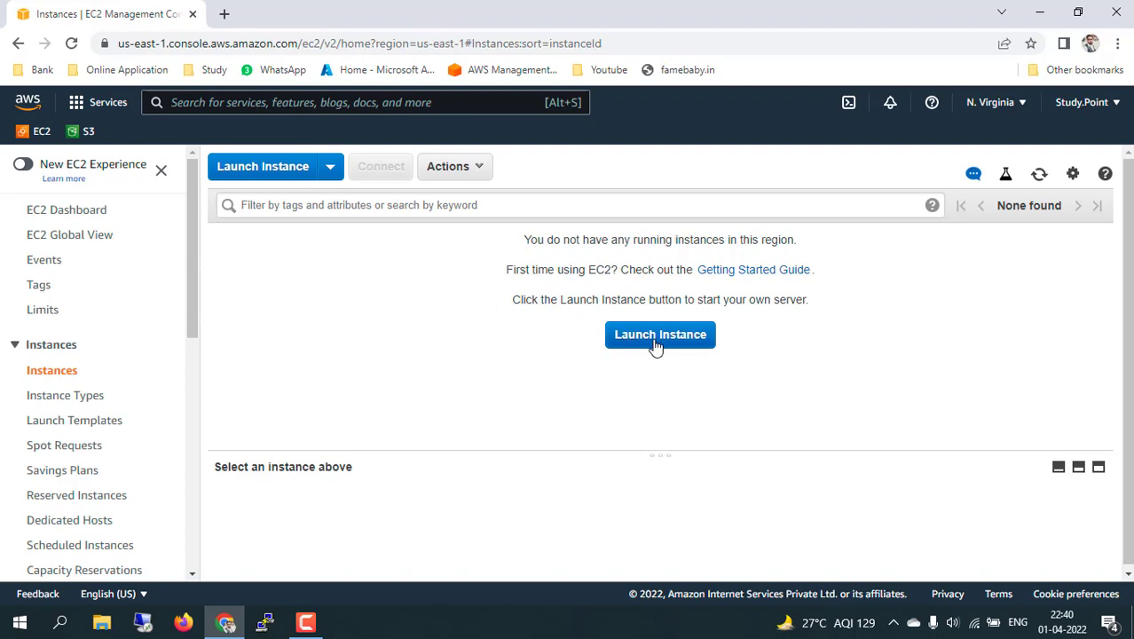
# Start the instance launch wizard at Step 1, Choose an AMI.
pyautogui.click(263, 169)
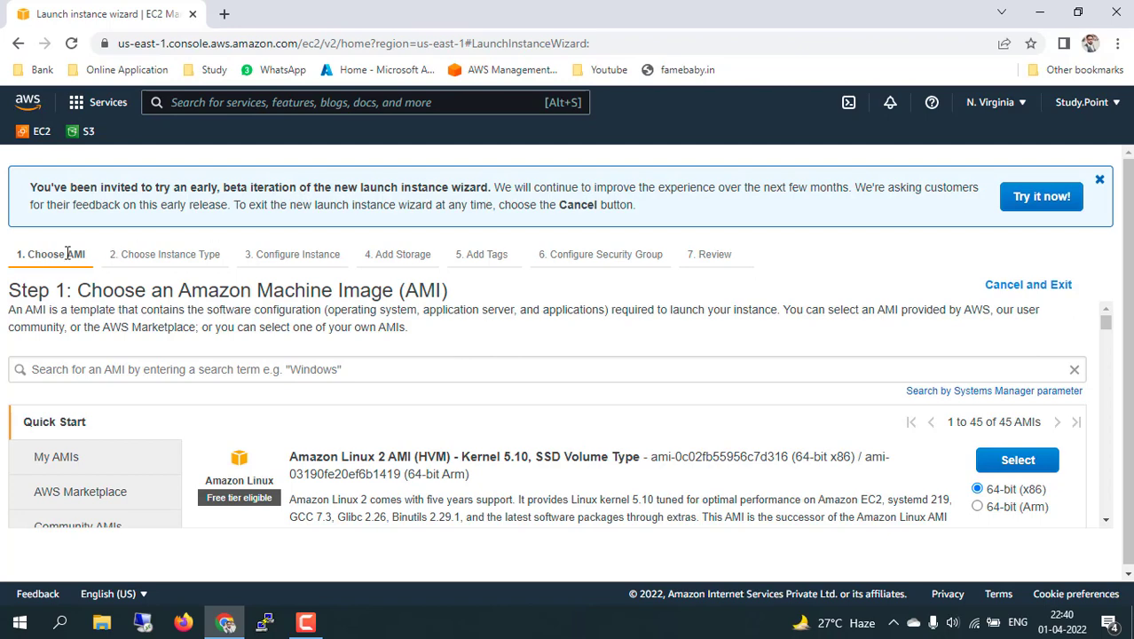
pyautogui.moveTo(53, 253); pyautogui.dragTo(86, 256)
pyautogui.scroll(-3, 443, 456)
pyautogui.scroll(5, 444, 456)
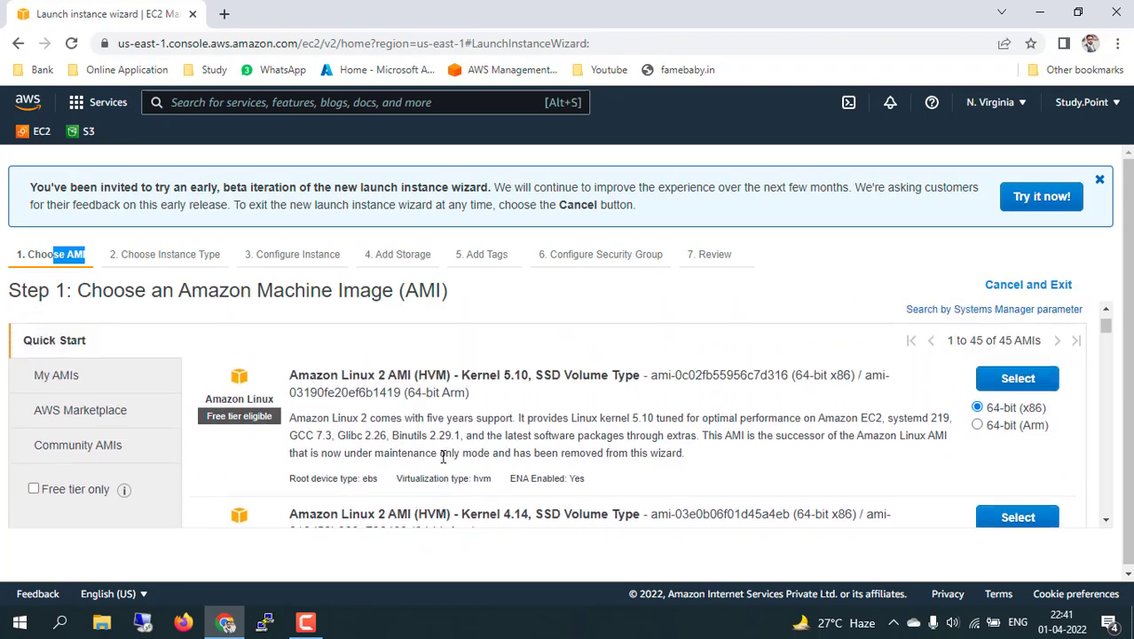
pyautogui.scroll(-6, 443, 456)
pyautogui.scroll(-8, 444, 456)
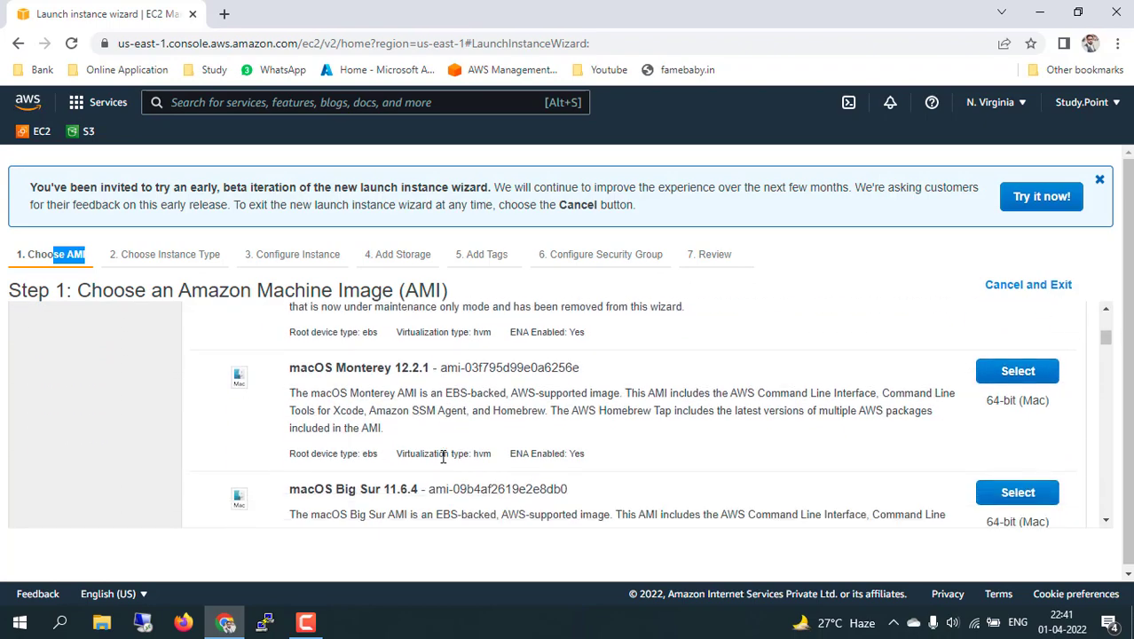
pyautogui.scroll(15, 444, 456)
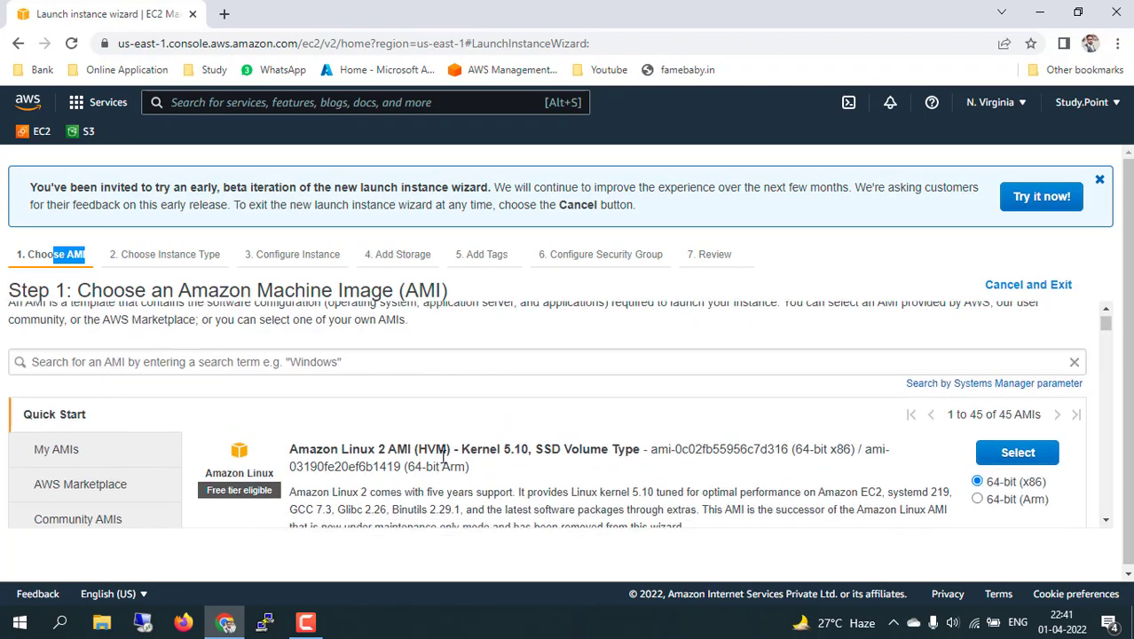
pyautogui.scroll(-1, 120, 415)
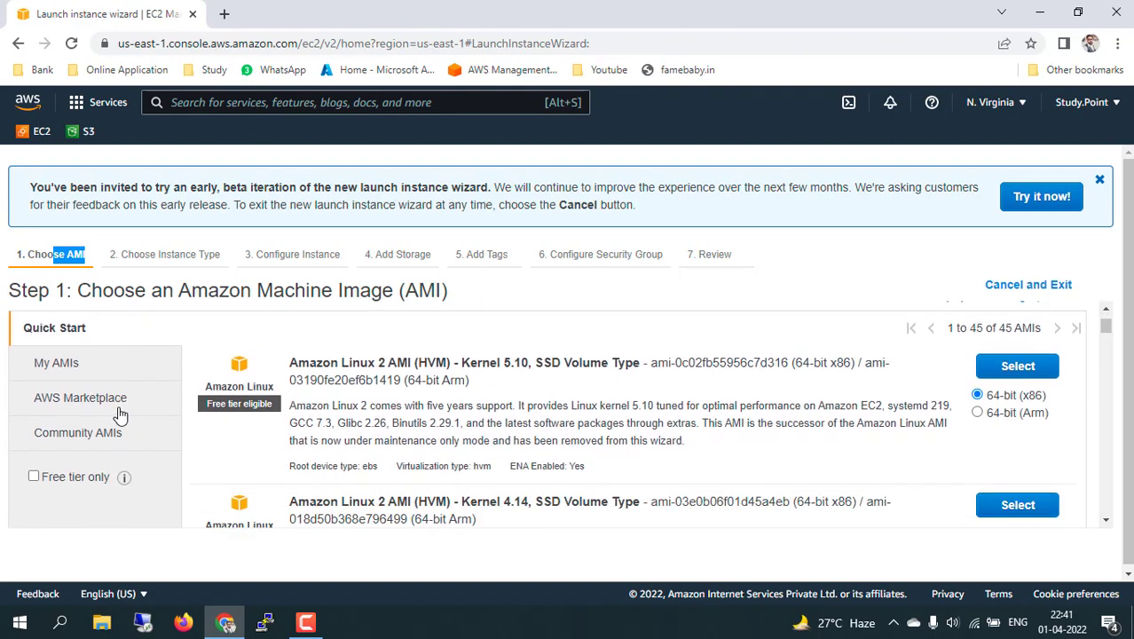
# Show My AMIs and confirm the account owns no AMIs yet.
pyautogui.click(64, 364)
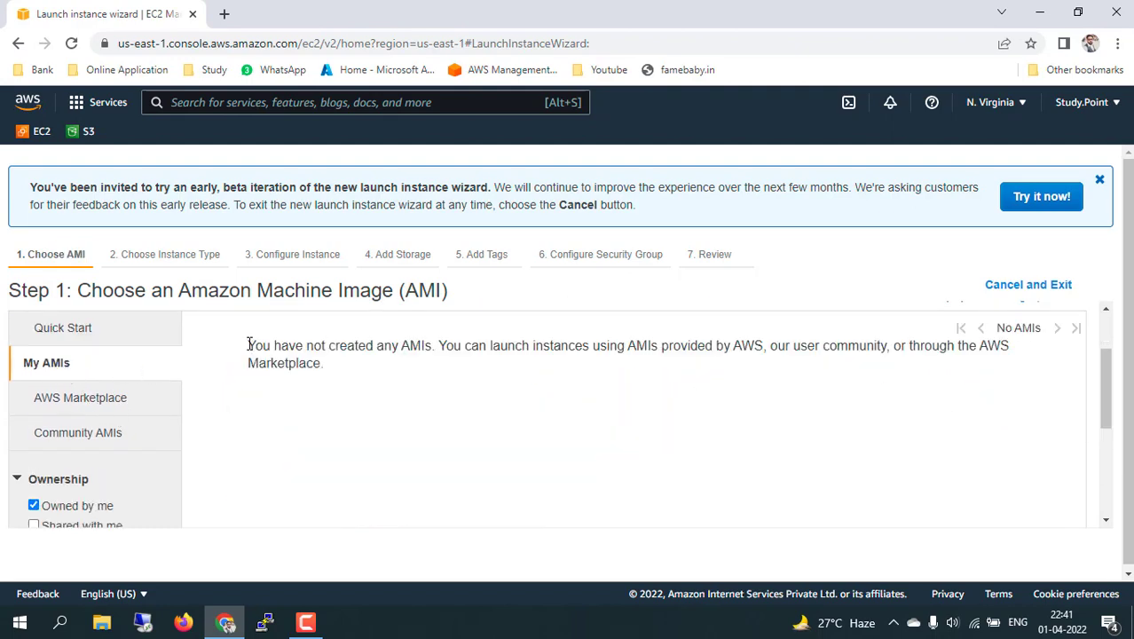
pyautogui.moveTo(250, 344); pyautogui.dragTo(324, 363)
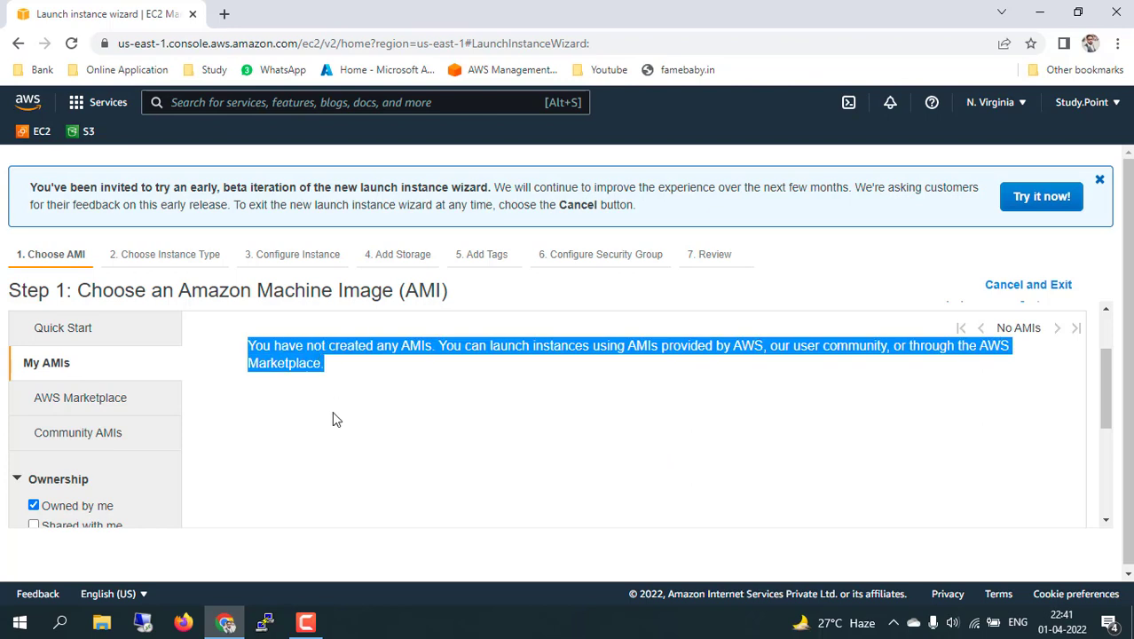
pyautogui.scroll(-2, 331, 418)
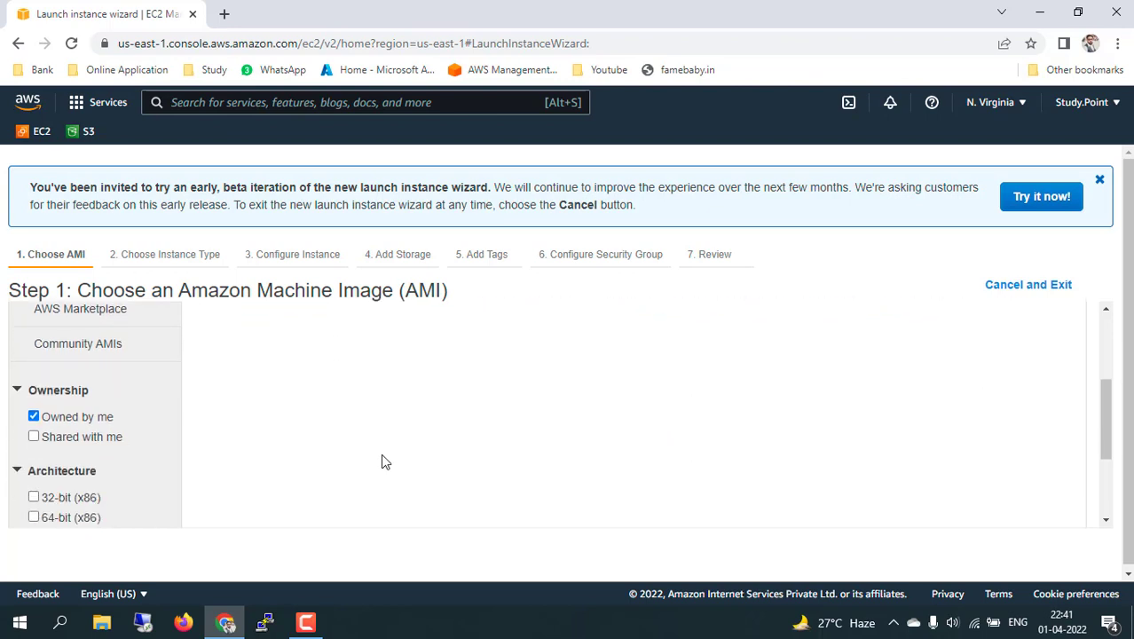
pyautogui.scroll(4, 383, 461)
pyautogui.scroll(-3, 383, 461)
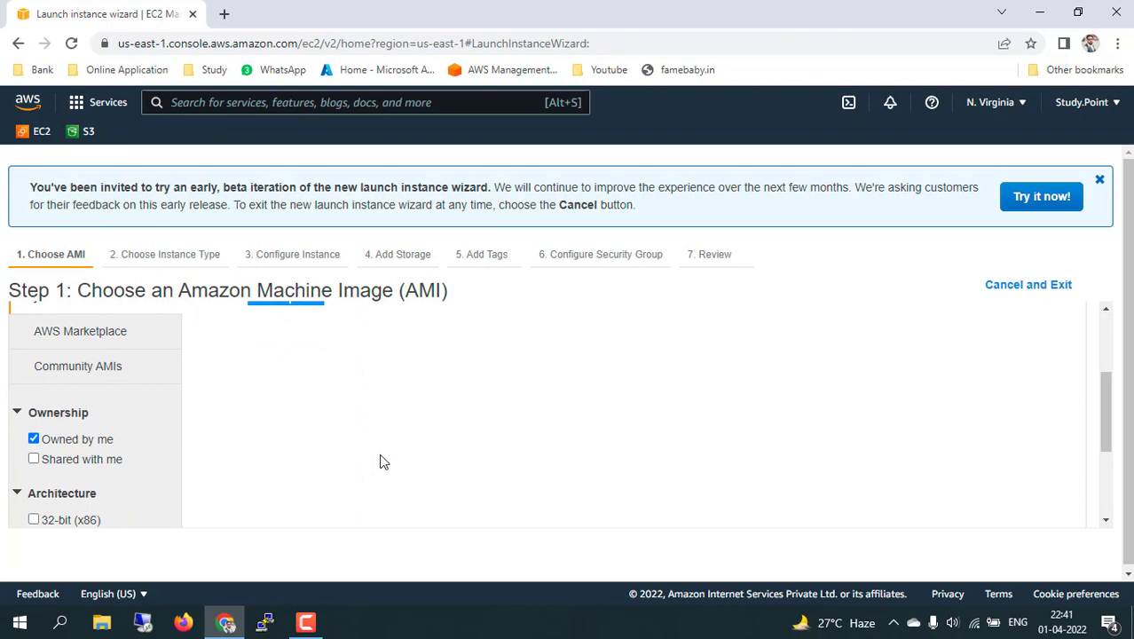
pyautogui.scroll(4, 383, 461)
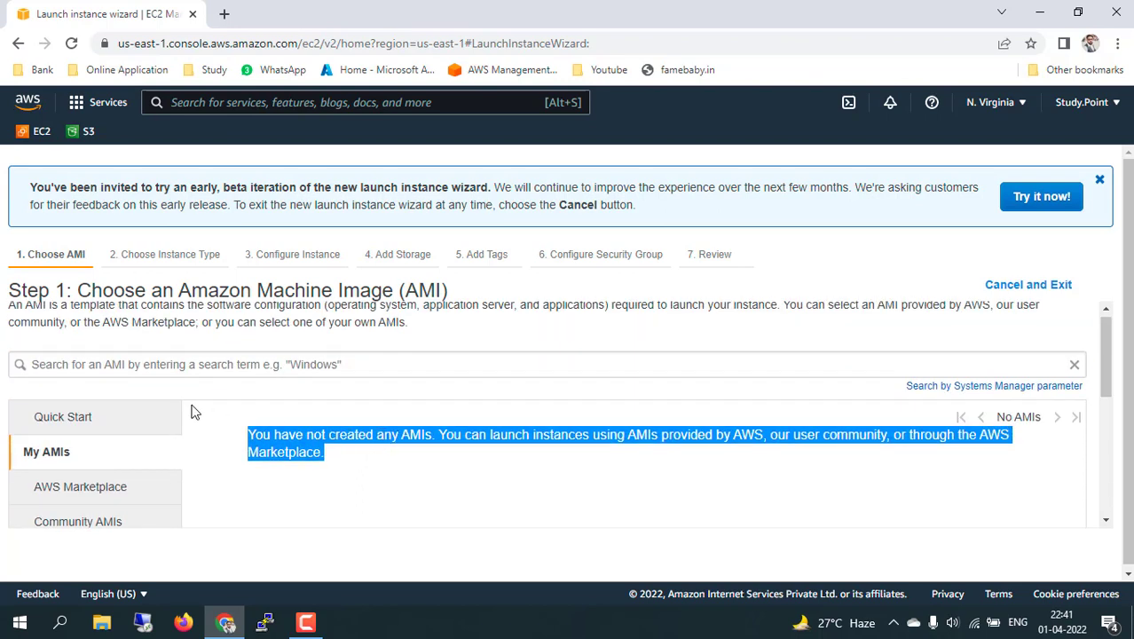
pyautogui.scroll(-1, 100, 437)
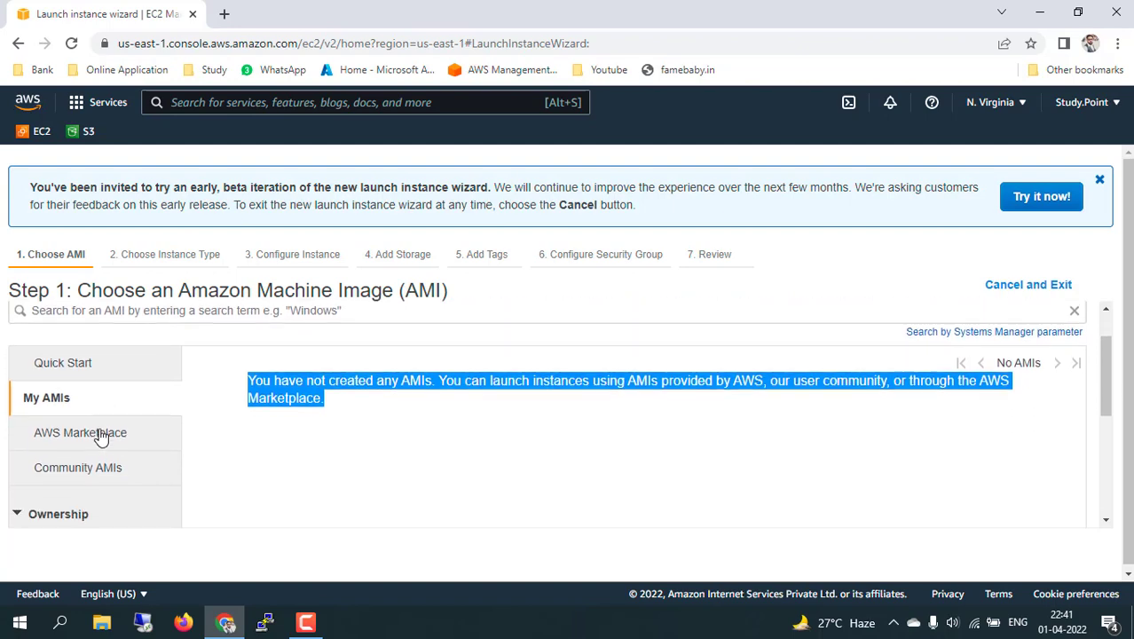
pyautogui.scroll(-3, 114, 444)
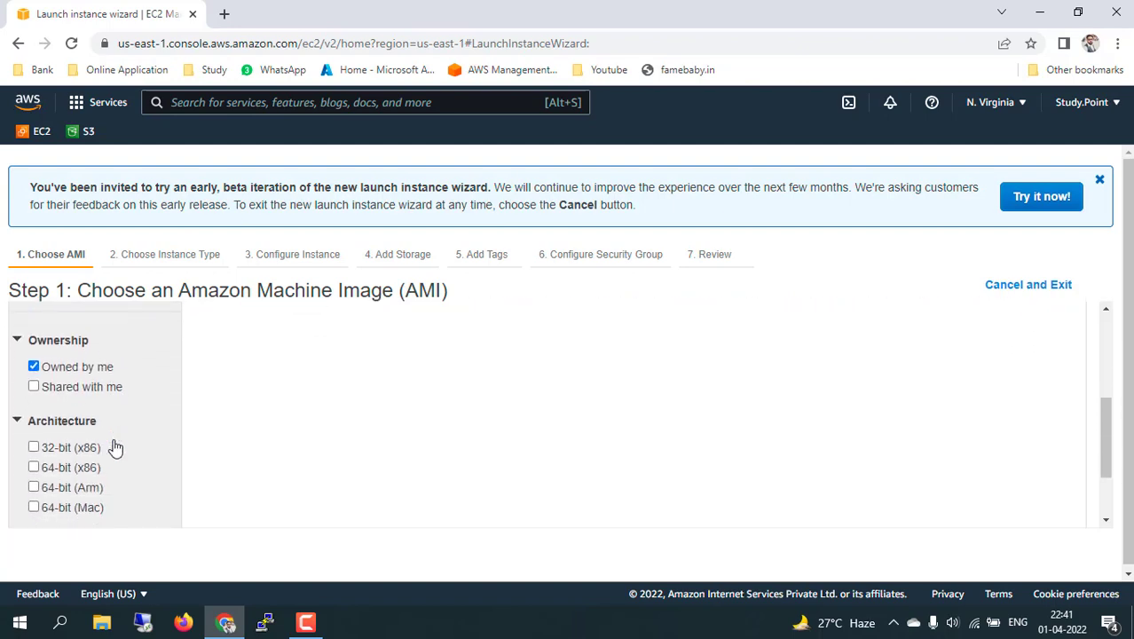
pyautogui.scroll(3, 114, 441)
pyautogui.click(65, 258)
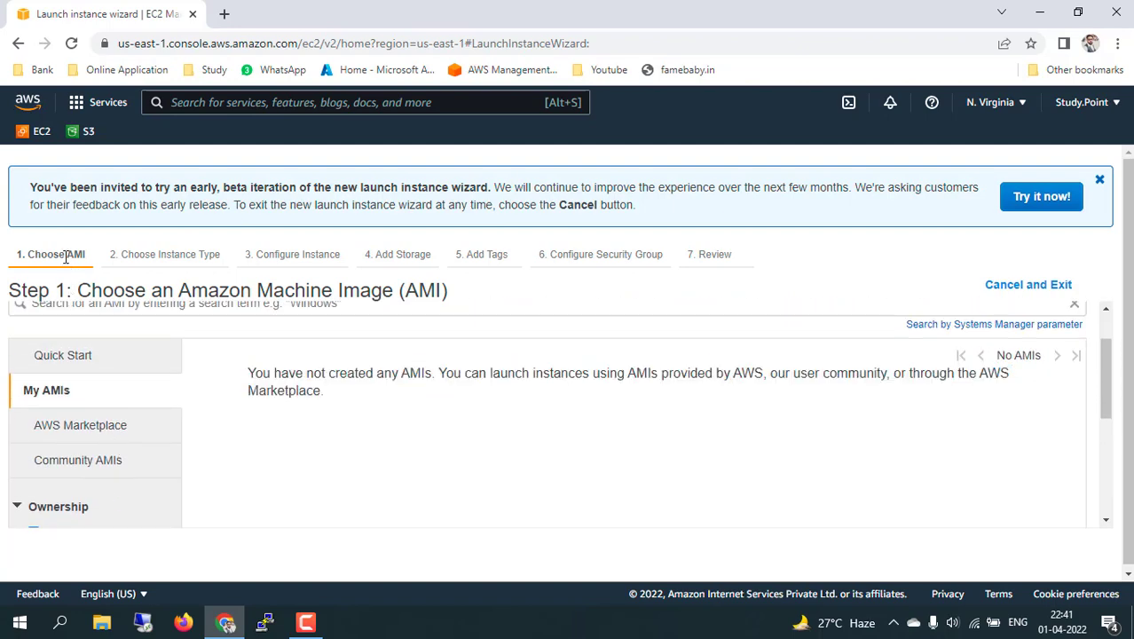
# Relaunch the wizard and browse the AWS Marketplace AMIs.
pyautogui.click(18, 43)
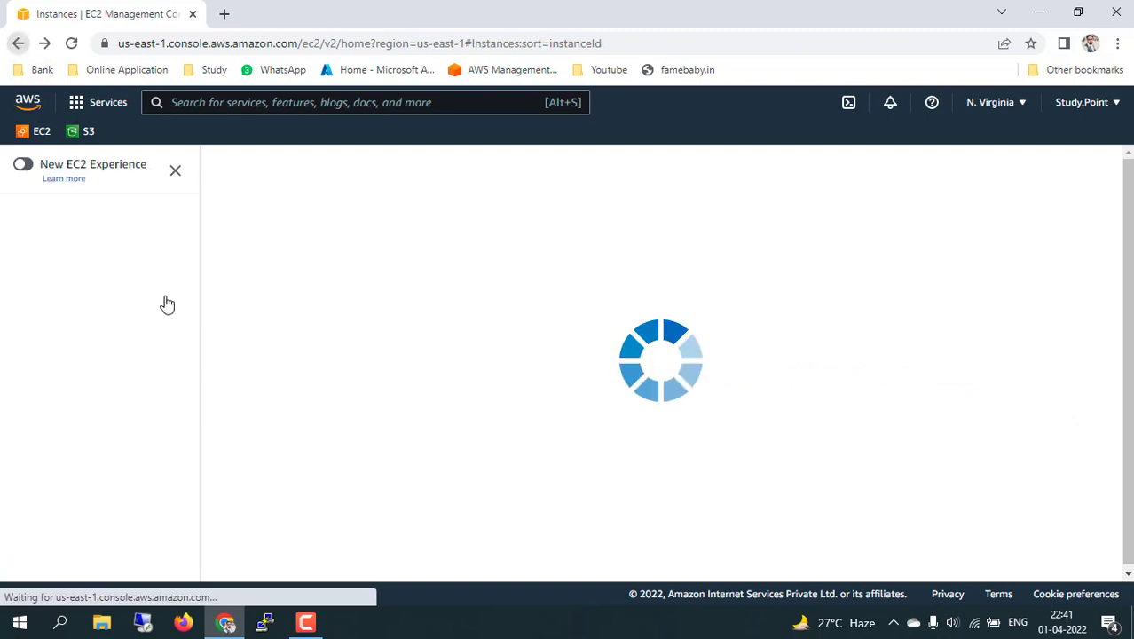
pyautogui.click(274, 172)
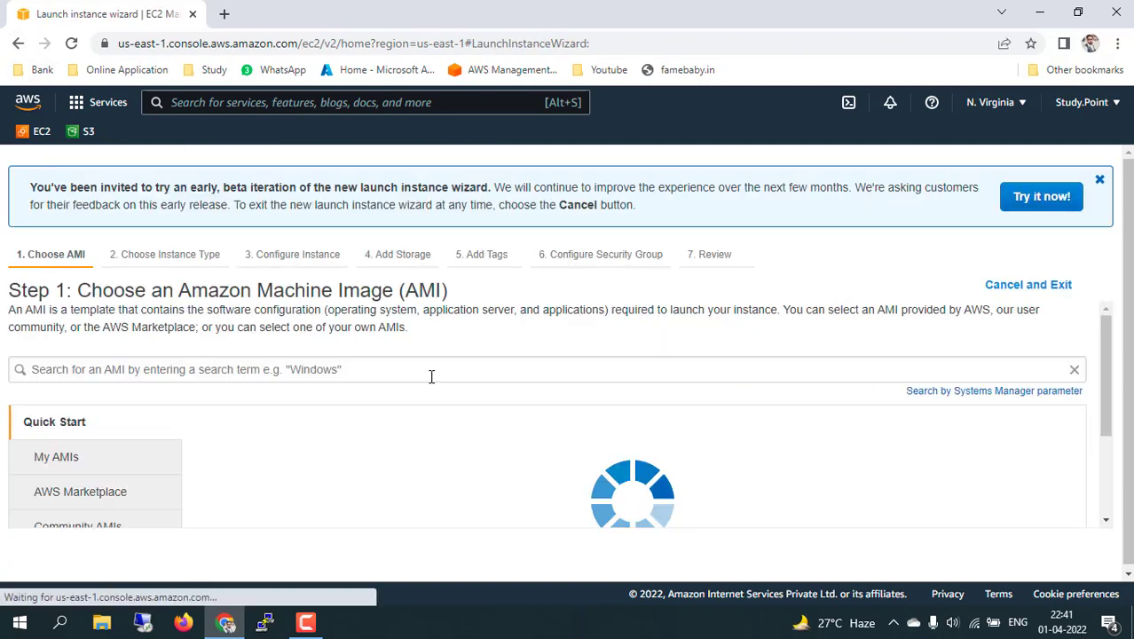
pyautogui.scroll(-1, 304, 420)
pyautogui.scroll(-2, 305, 421)
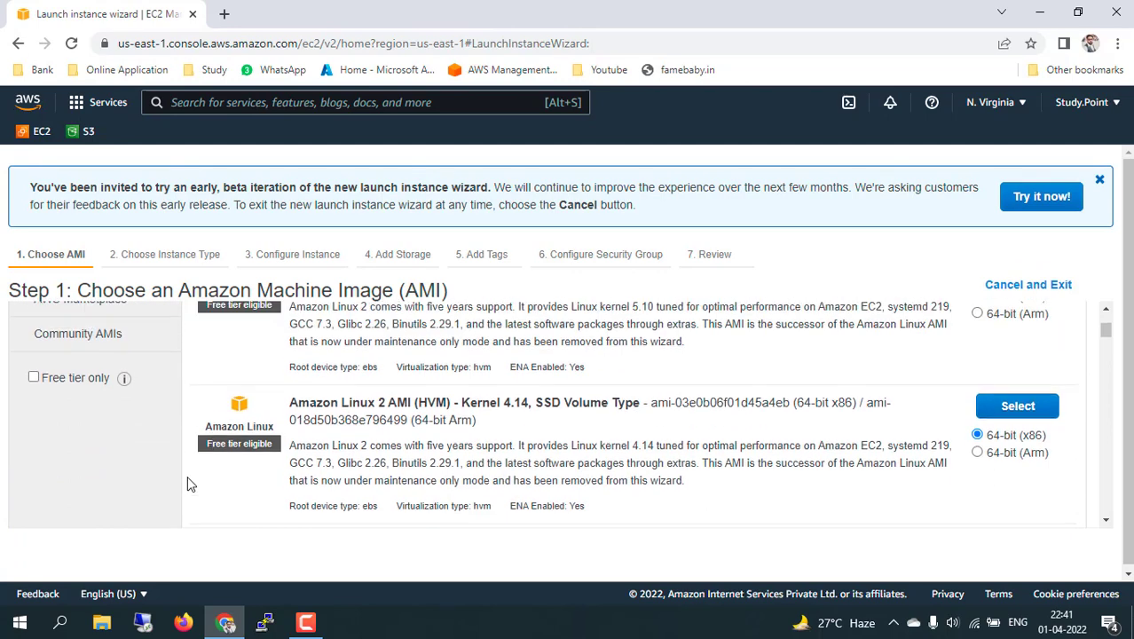
pyautogui.scroll(5, 188, 475)
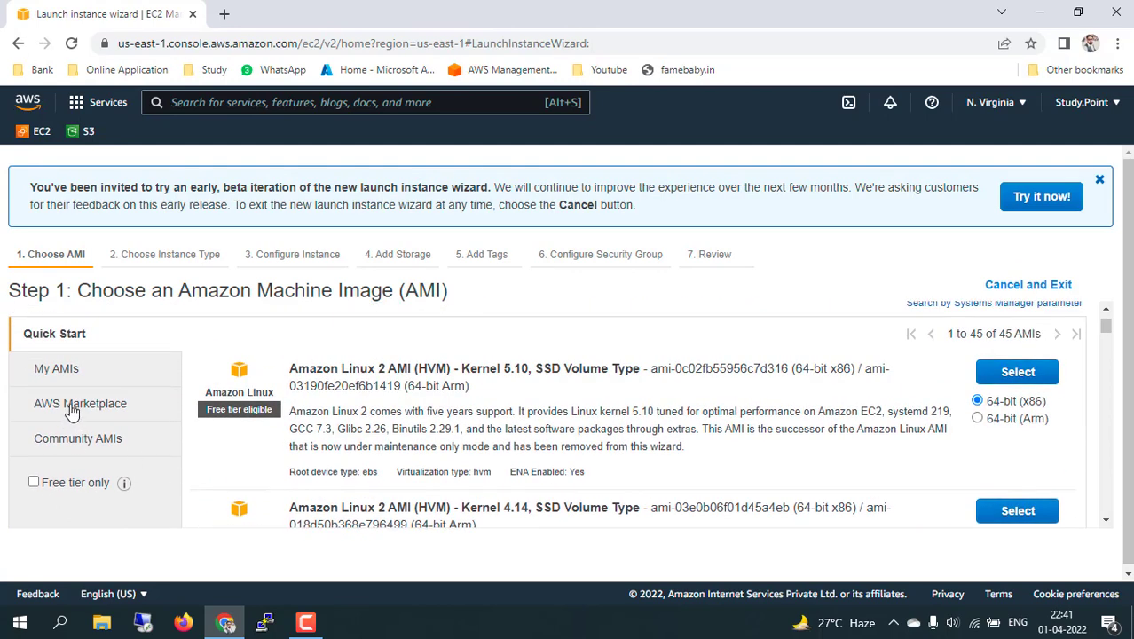
pyautogui.click(75, 408)
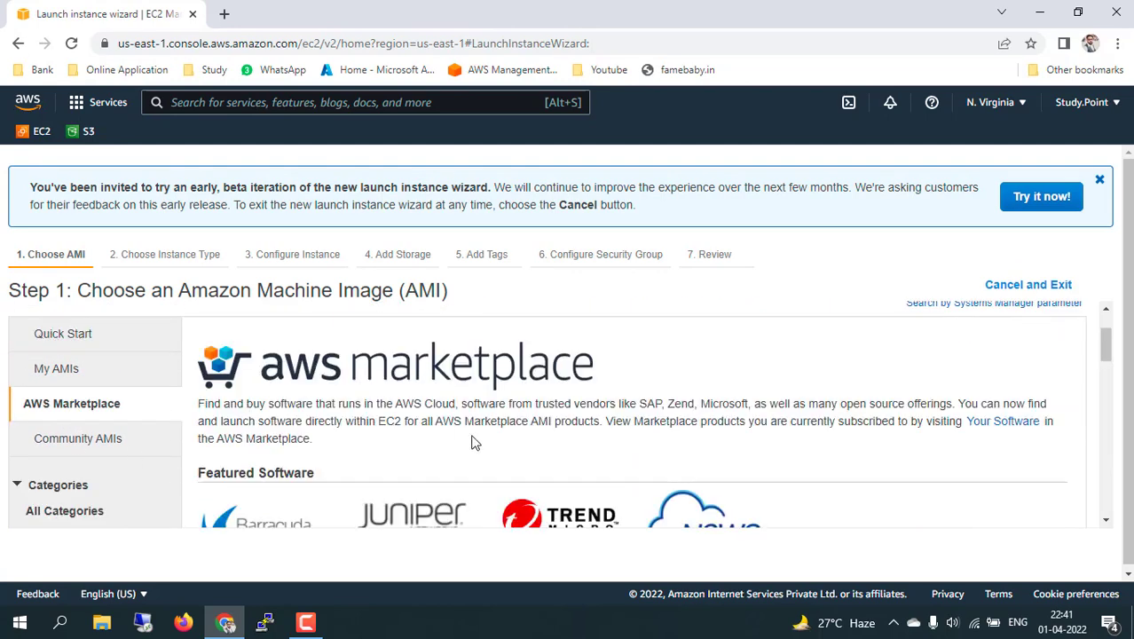
pyautogui.scroll(-2, 458, 436)
pyautogui.scroll(-2, 446, 464)
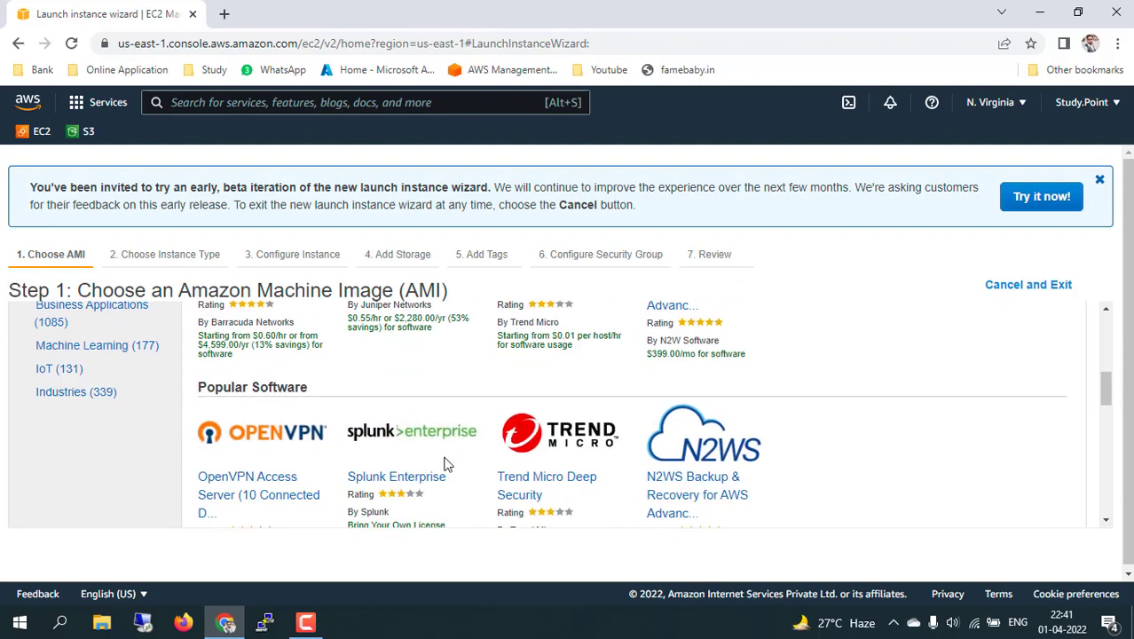
pyautogui.scroll(5, 446, 464)
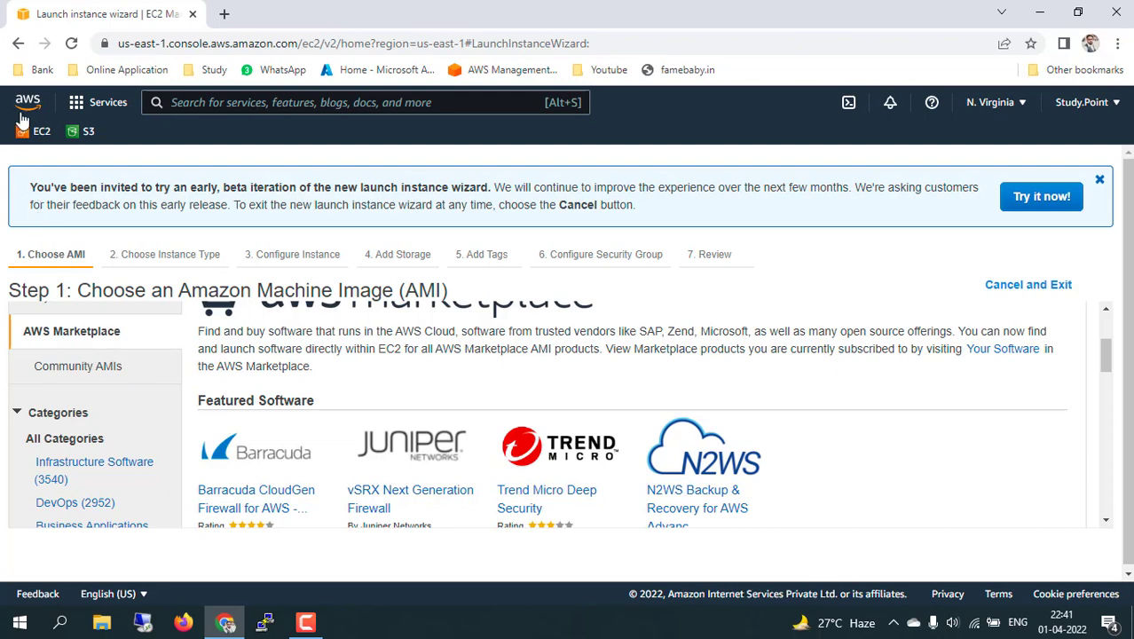
# Restart the launch wizard at the Quick Start list of 45 AMIs.
pyautogui.click(18, 42)
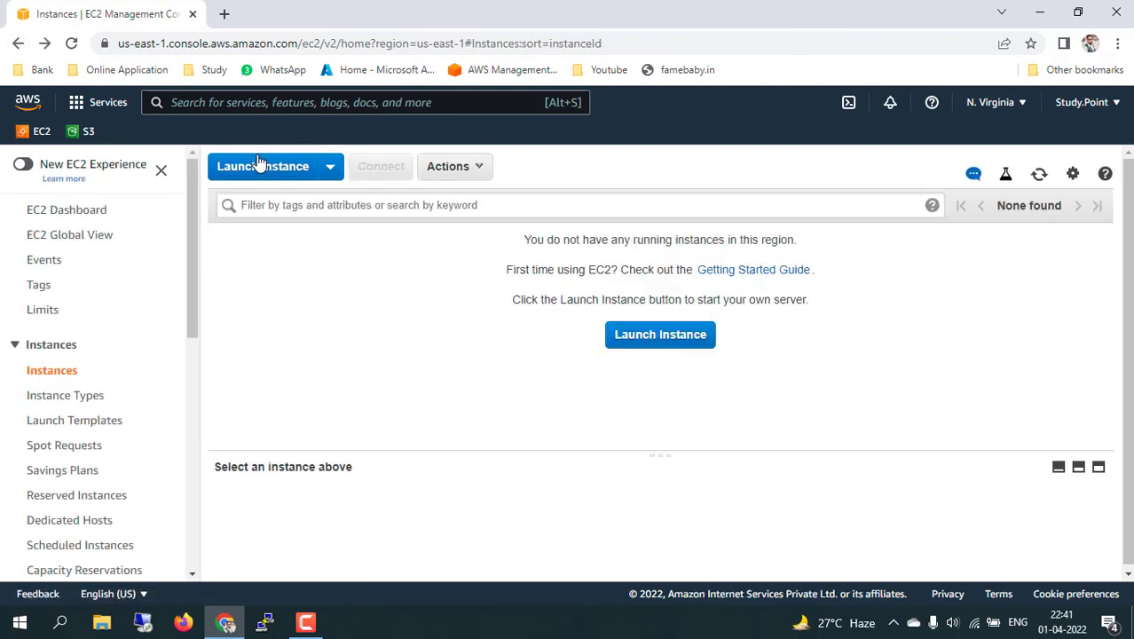
pyautogui.click(260, 165)
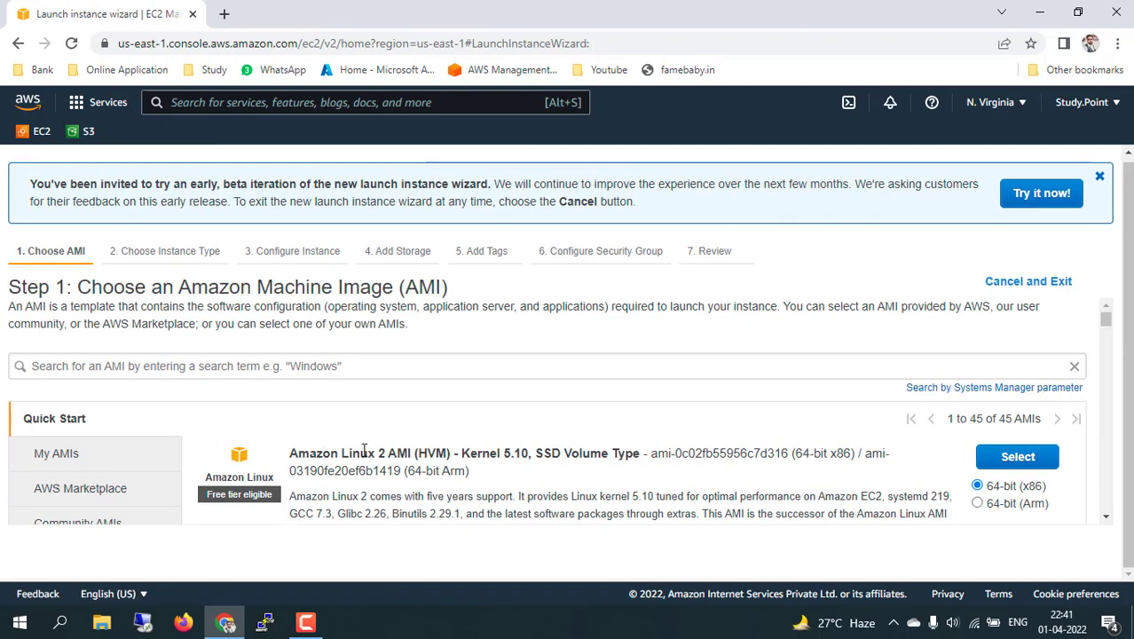
pyautogui.scroll(-3, 366, 452)
# Filter the Quick Start images to the 17 free-tier-only AMIs.
pyautogui.scroll(5, 524, 444)
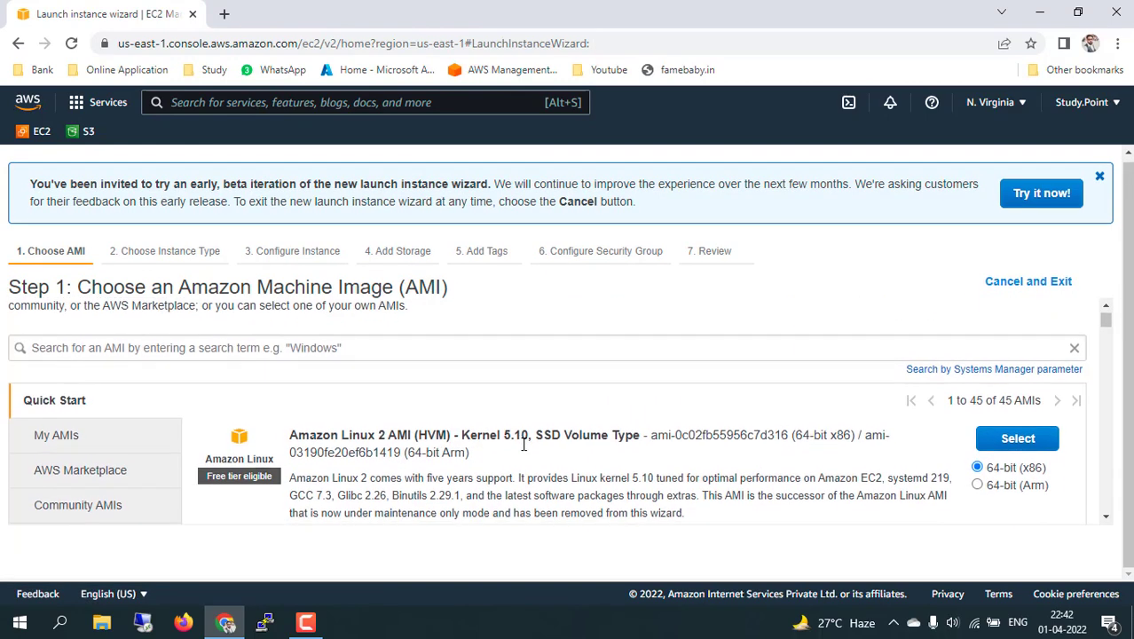
pyautogui.scroll(-1, 524, 443)
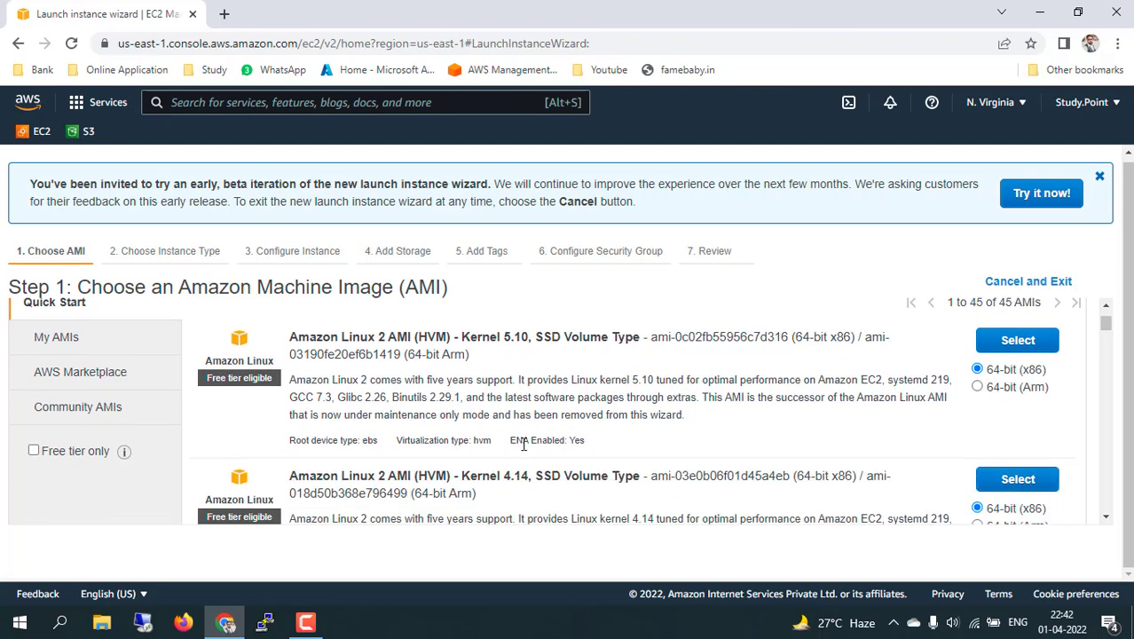
pyautogui.click(34, 452)
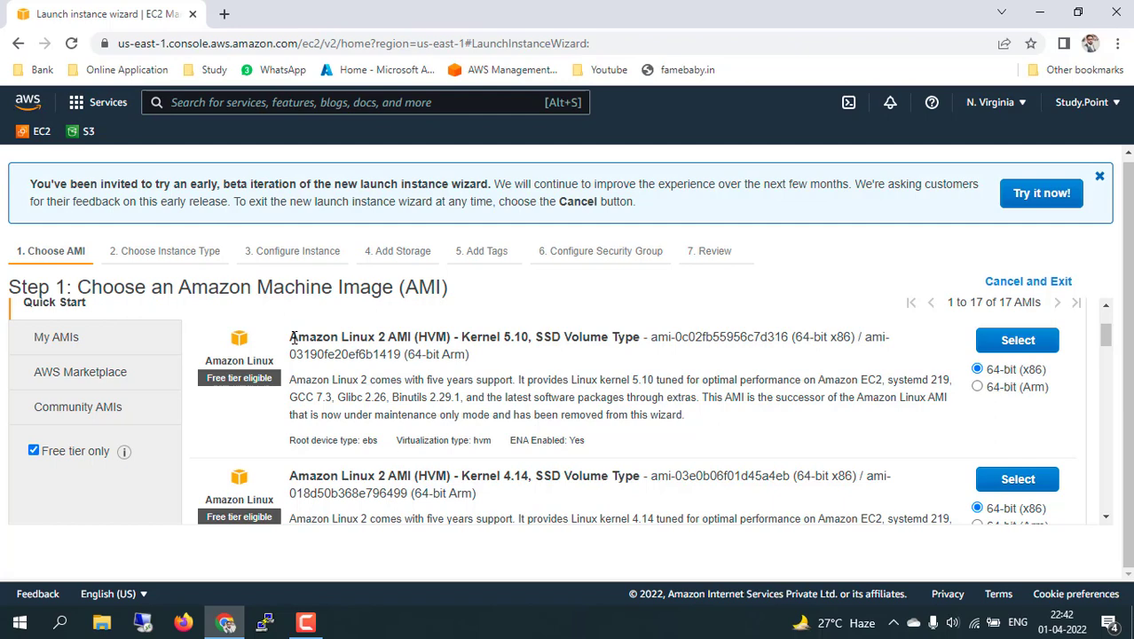
pyautogui.moveTo(292, 338); pyautogui.dragTo(480, 377)
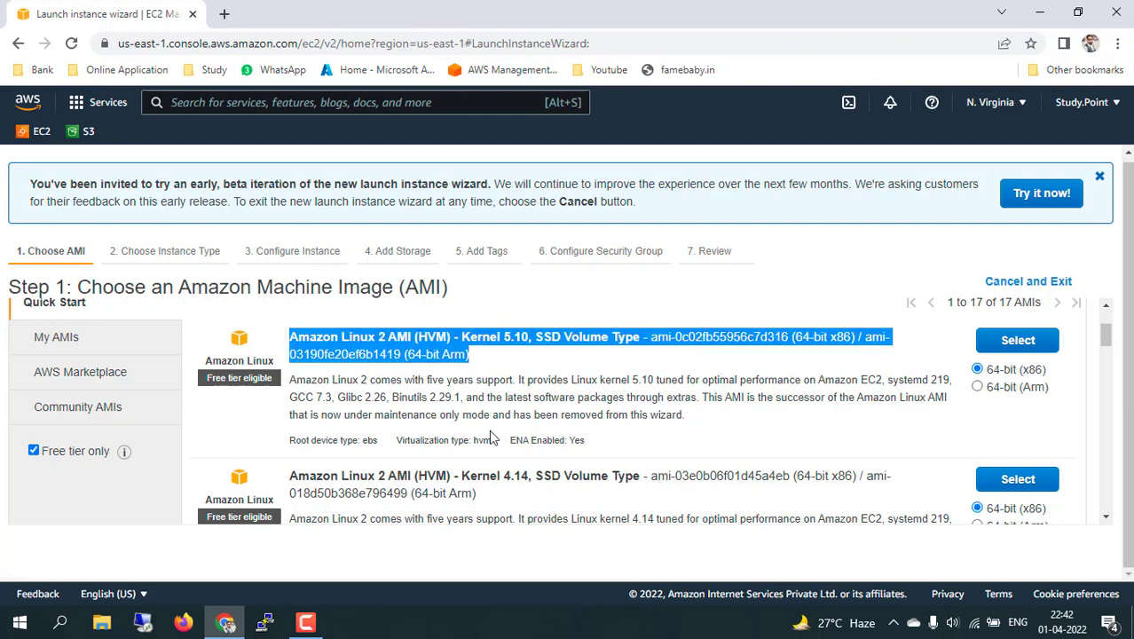
# Select Amazon Linux 2 AMI (HVM) - Kernel 5.10, 64-bit (x86).
pyautogui.scroll(-10, 489, 435)
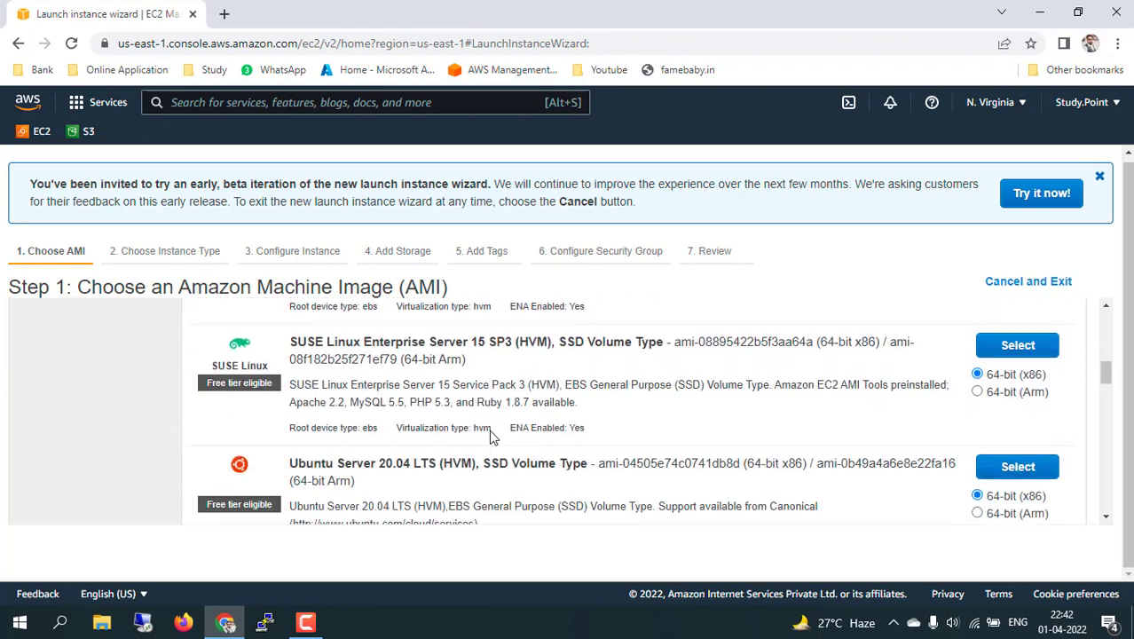
pyautogui.scroll(-10, 493, 435)
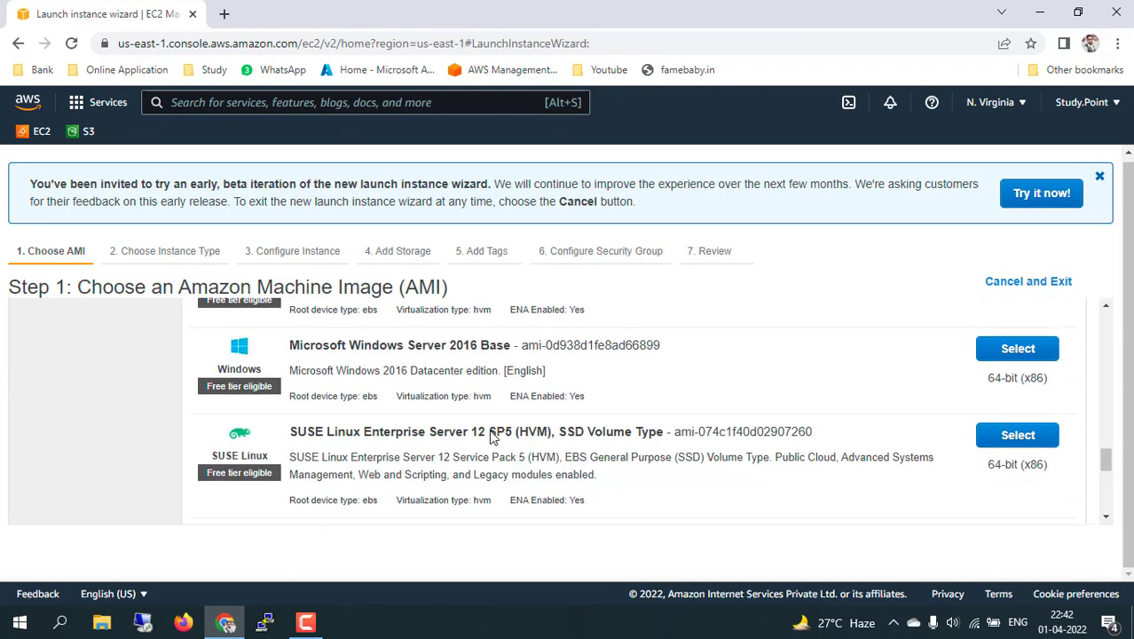
pyautogui.scroll(-4, 492, 434)
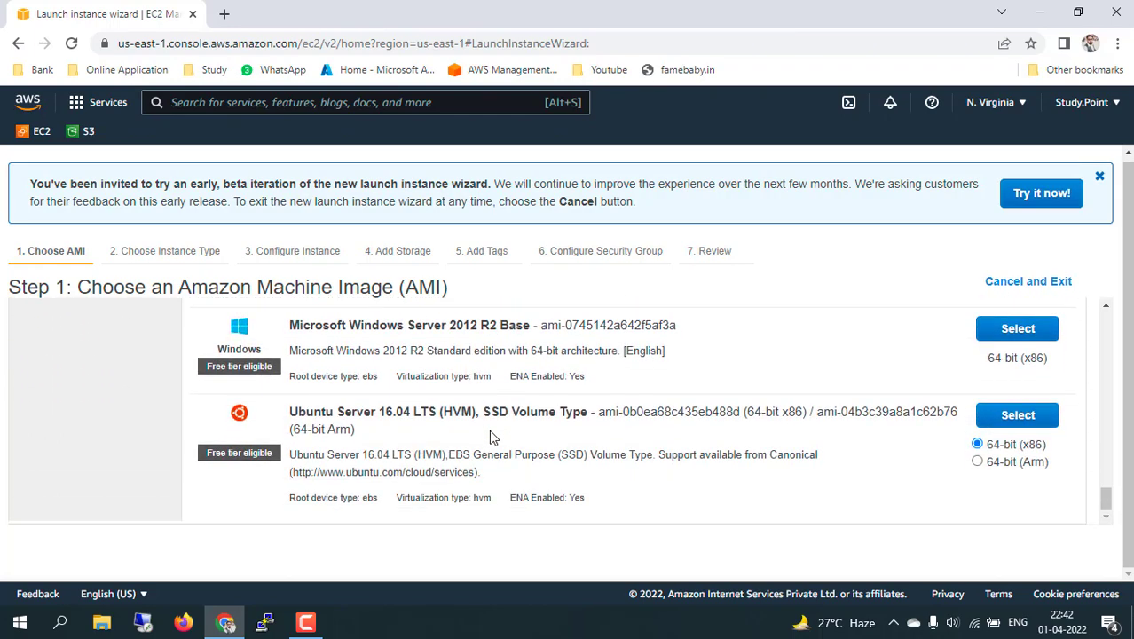
pyautogui.scroll(10, 492, 435)
pyautogui.scroll(5, 489, 430)
pyautogui.scroll(-1, 465, 431)
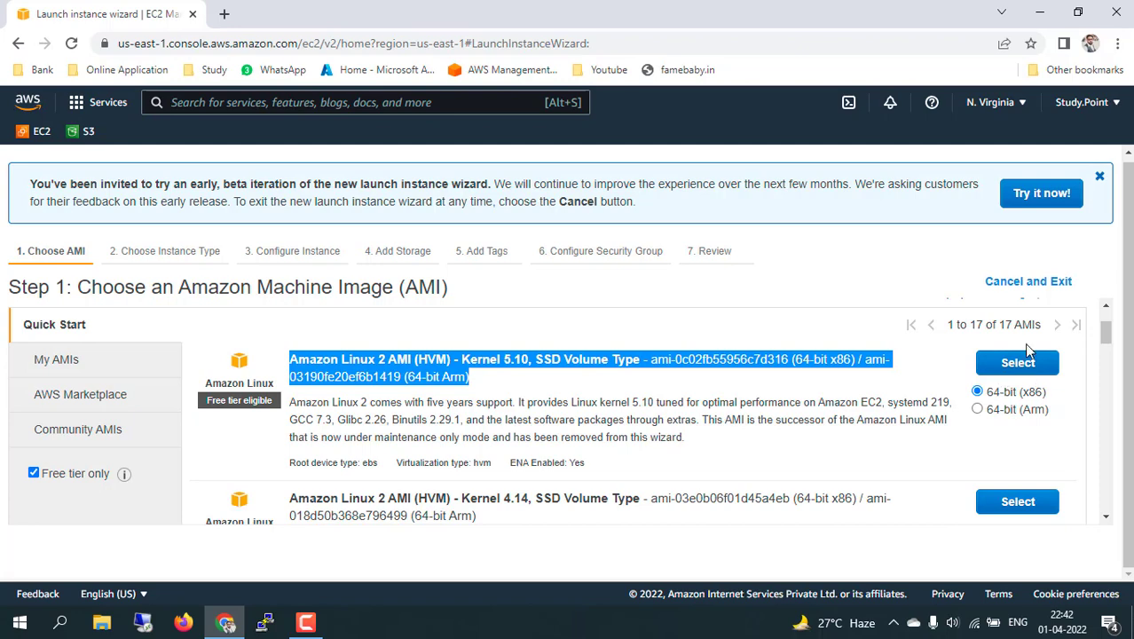
pyautogui.click(1016, 363)
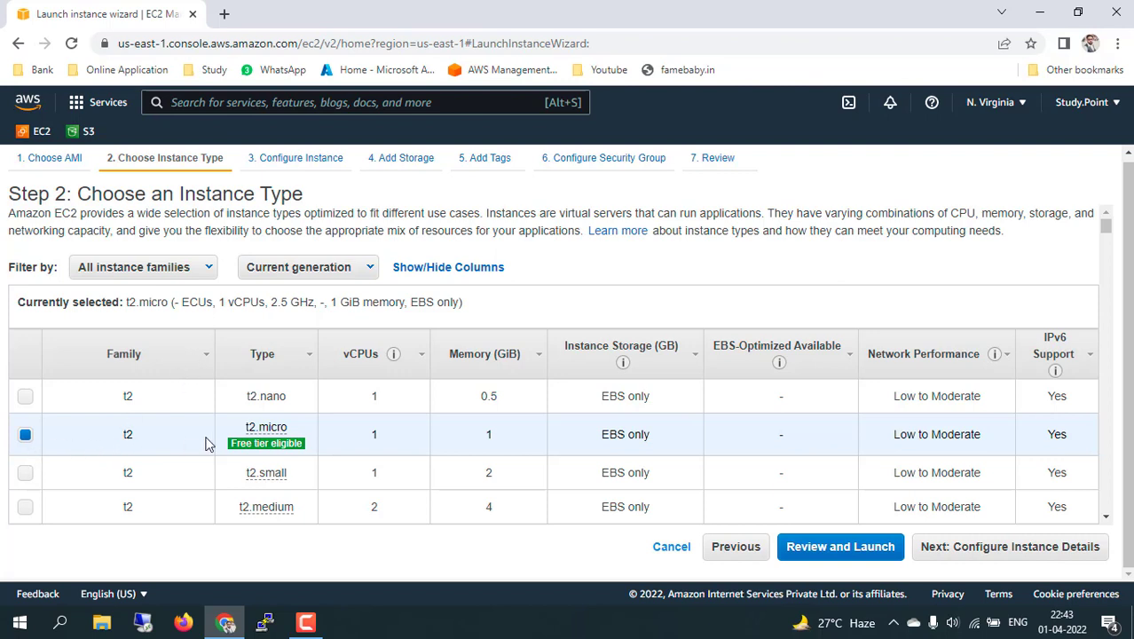
# Review t2.micro's single vCPU and EBS-only storage, then show the instance family filter list.
pyautogui.moveTo(254, 444)
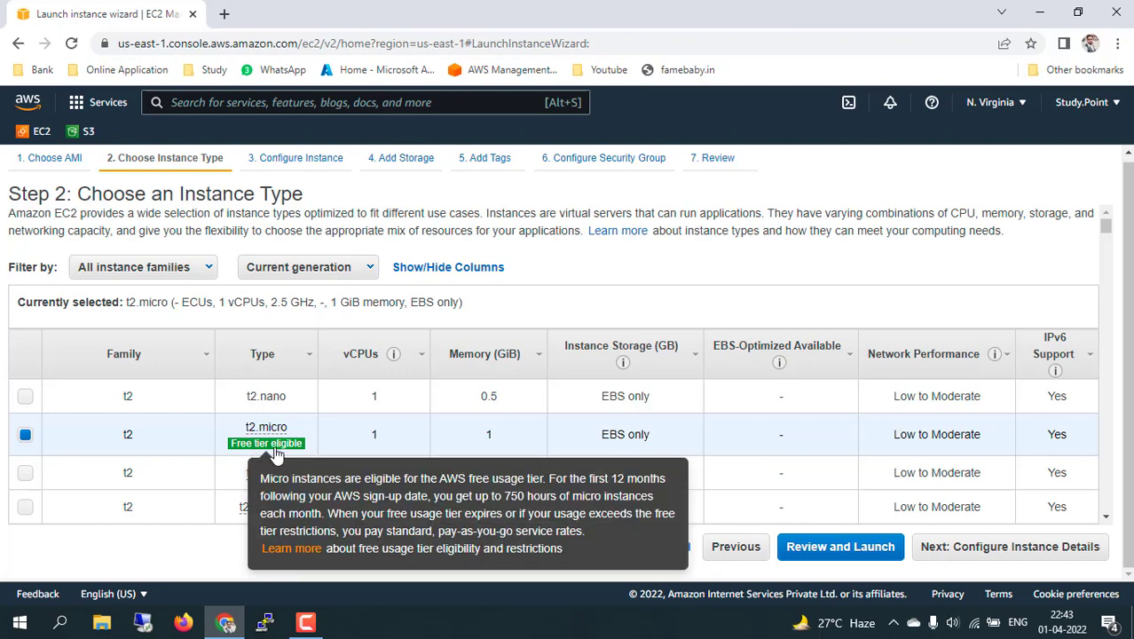
pyautogui.doubleClick(374, 434)
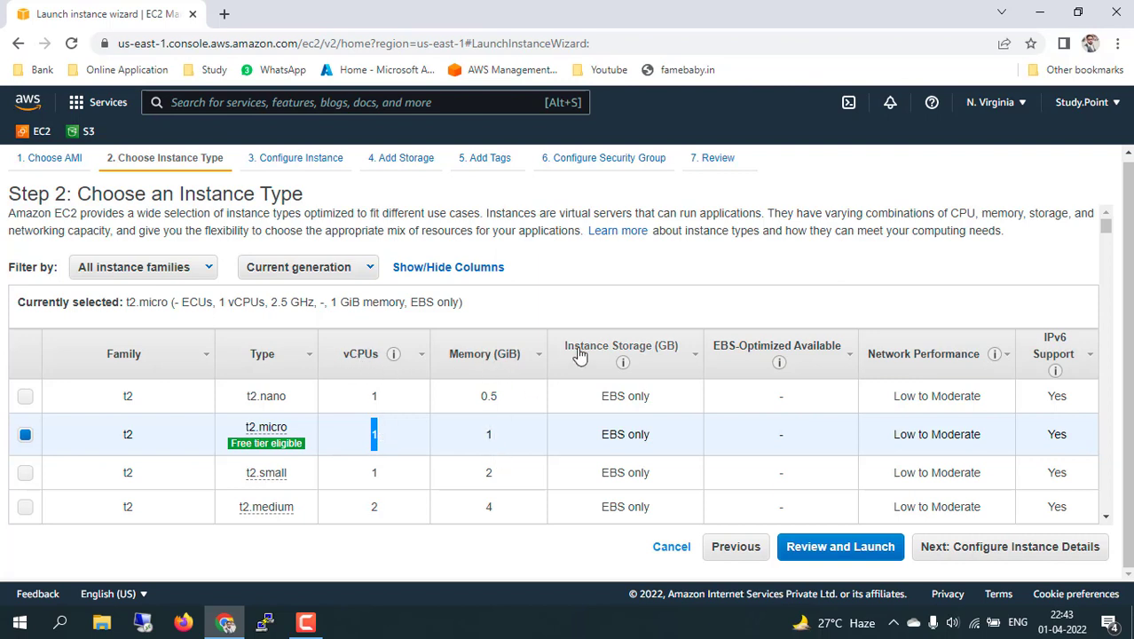
pyautogui.doubleClick(614, 435)
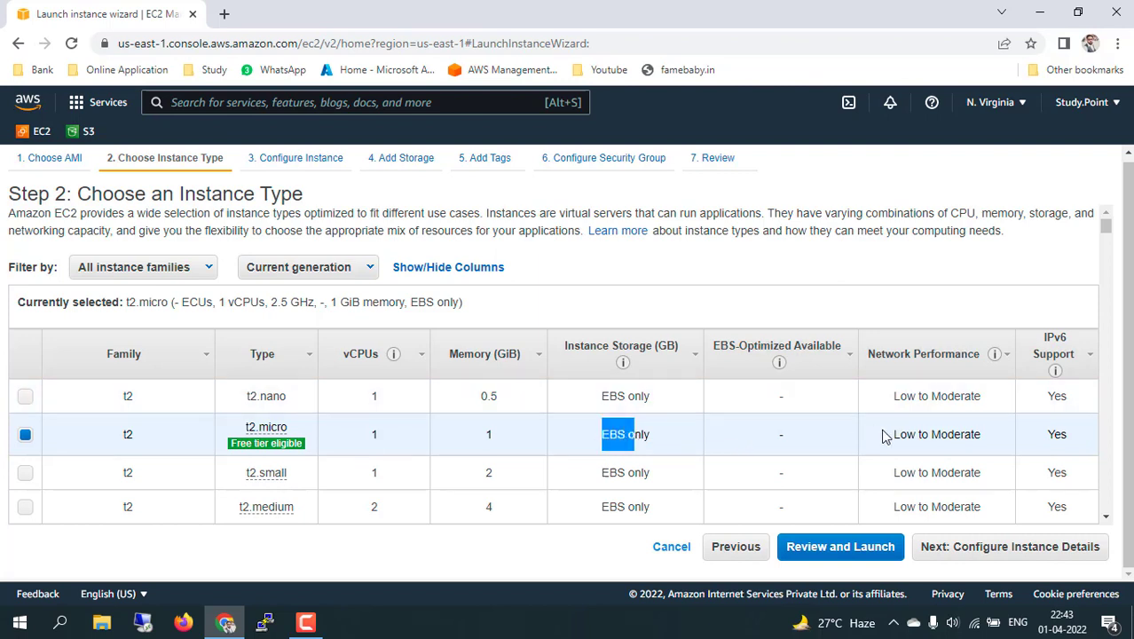
pyautogui.click(210, 270)
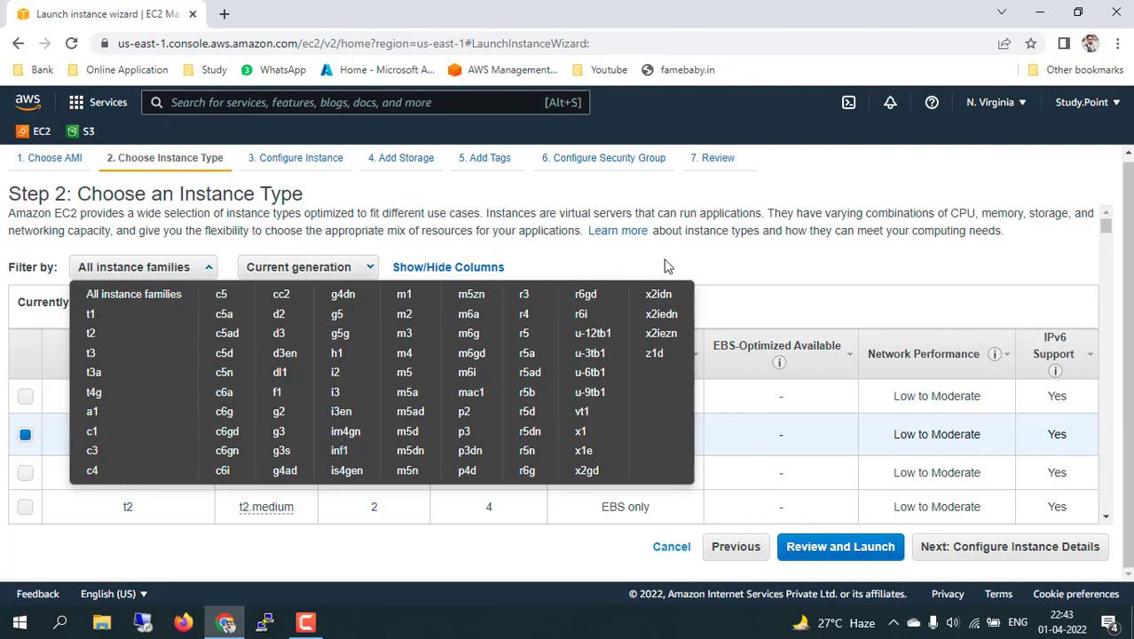
# Close the family list unfiltered and browse through the instance type table.
pyautogui.click(689, 256)
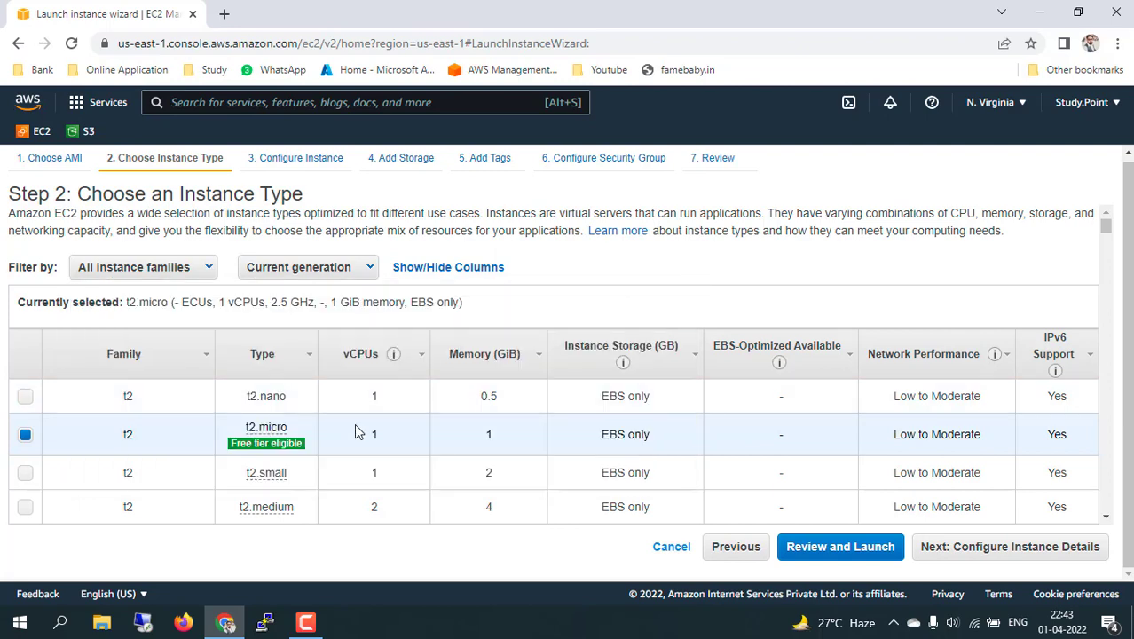
pyautogui.scroll(-5, 355, 432)
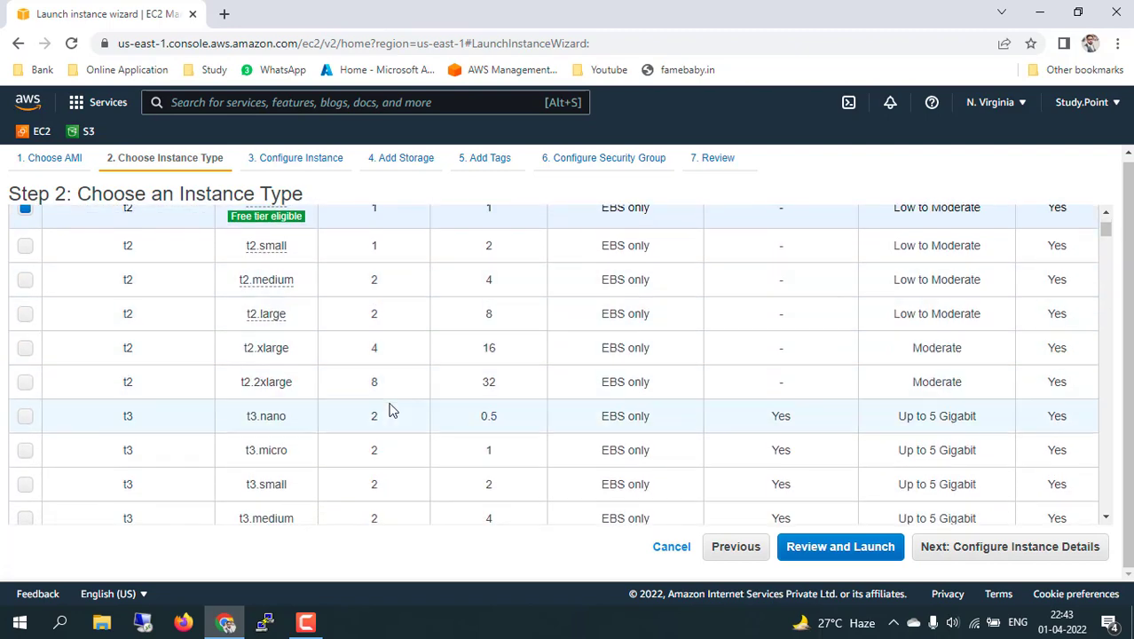
pyautogui.scroll(-4, 393, 410)
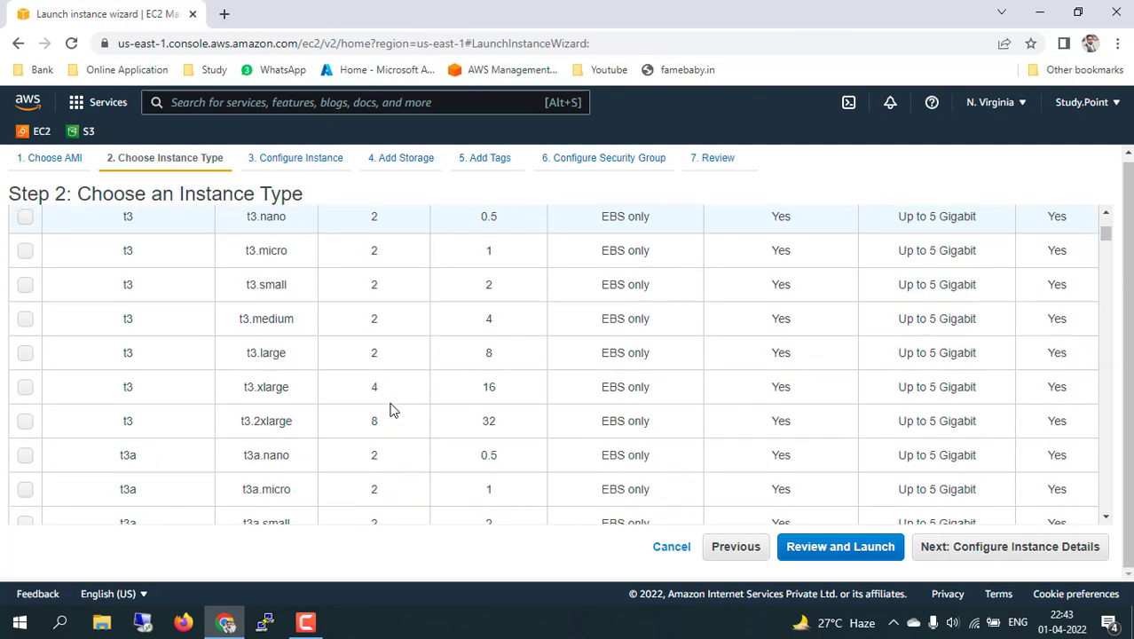
pyautogui.scroll(-5, 393, 410)
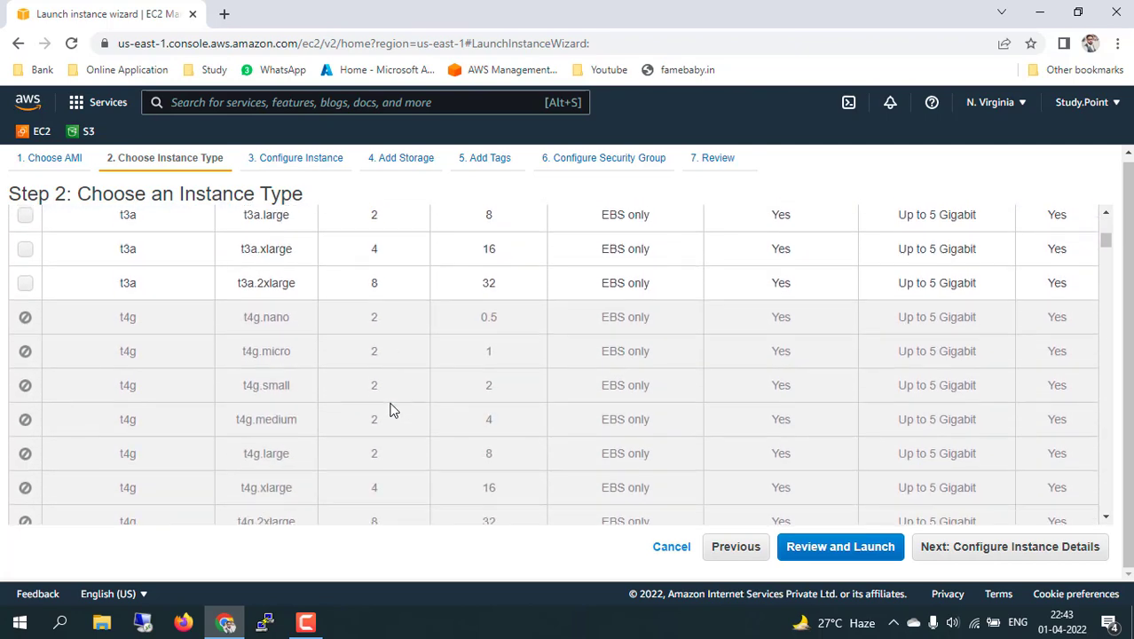
pyautogui.scroll(-4, 393, 410)
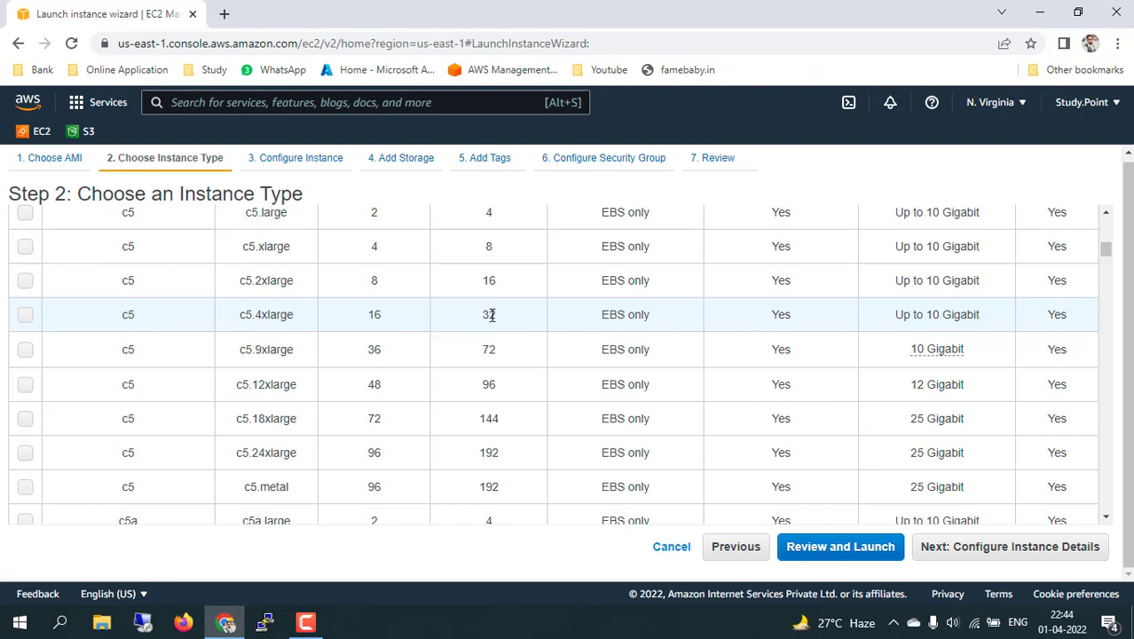
pyautogui.scroll(15, 764, 327)
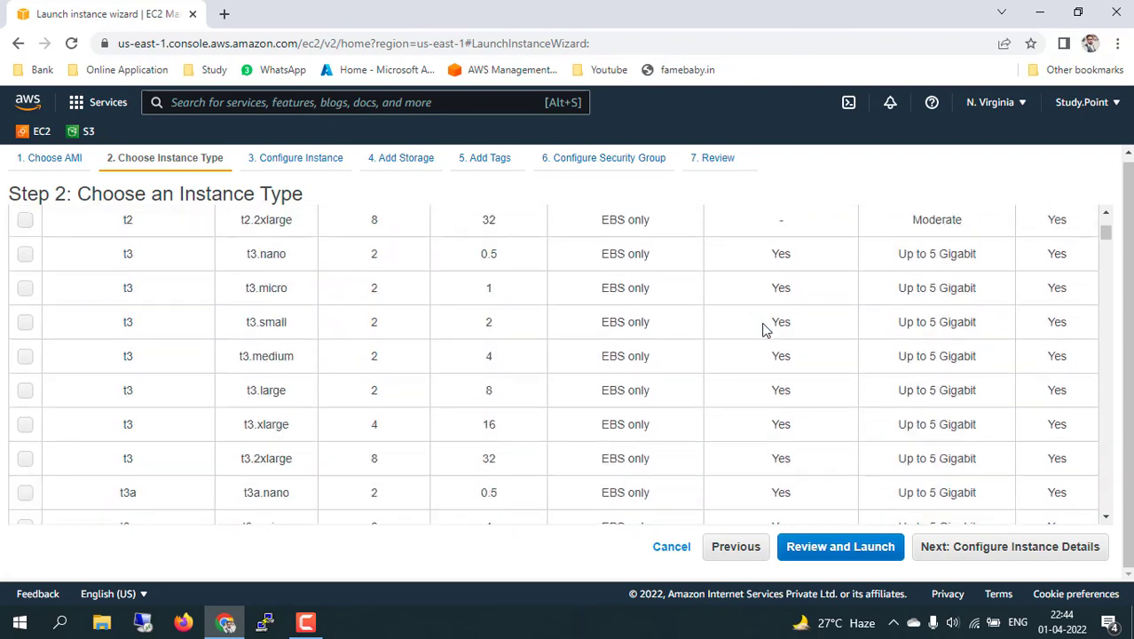
pyautogui.scroll(-5, 756, 440)
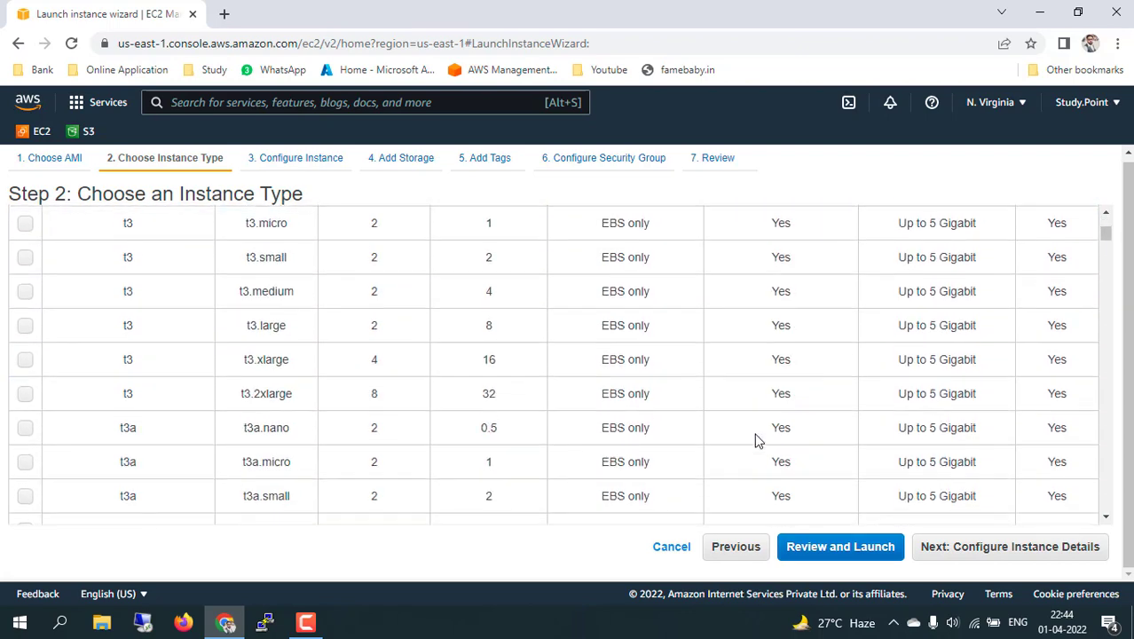
pyautogui.scroll(-3, 756, 440)
pyautogui.scroll(-3, 756, 440)
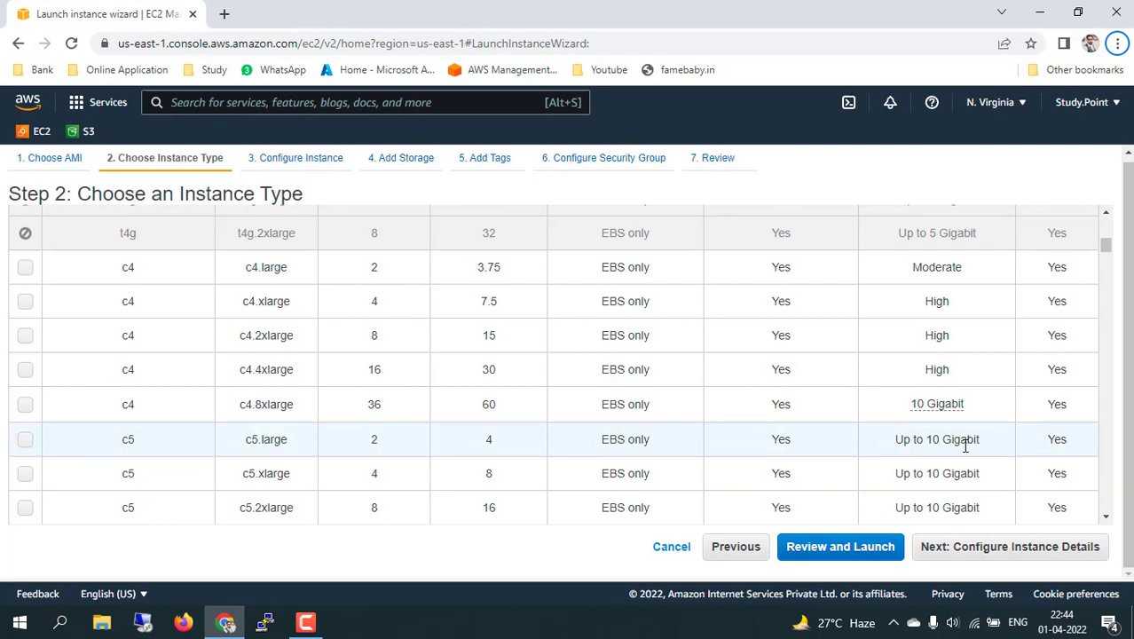
pyautogui.scroll(-3, 615, 469)
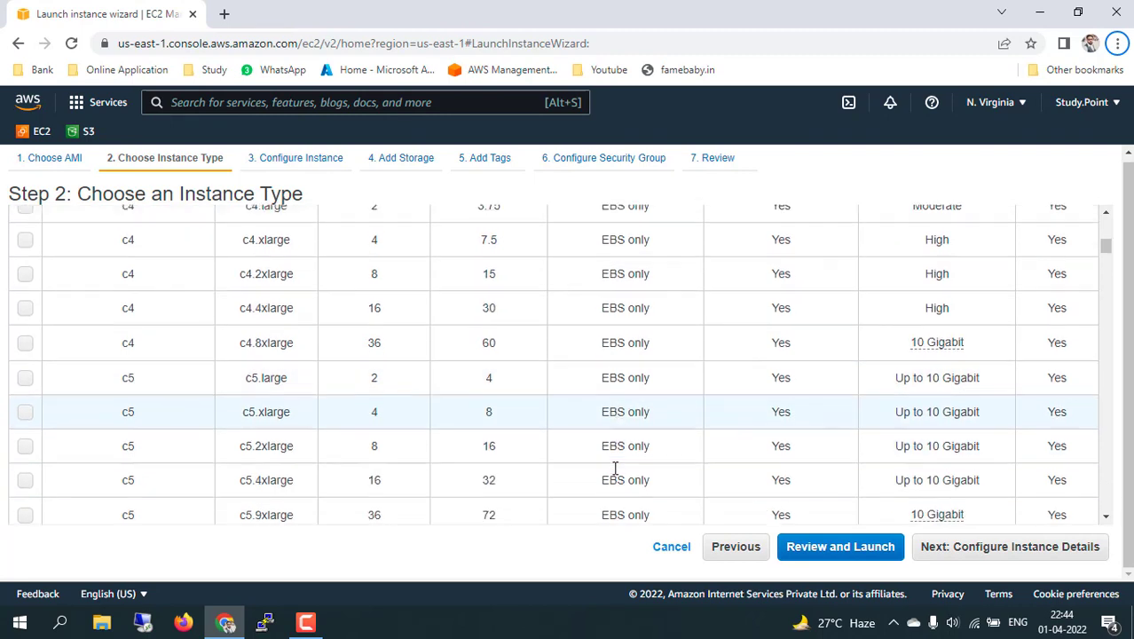
pyautogui.scroll(-5, 486, 462)
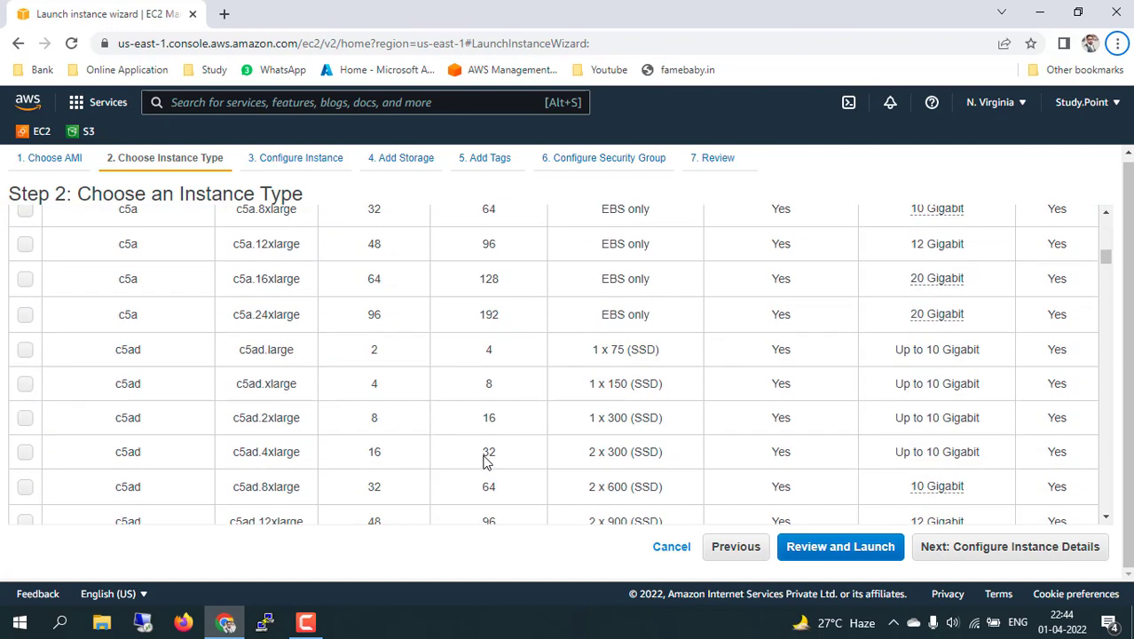
pyautogui.scroll(20, 486, 462)
pyautogui.scroll(2, 487, 462)
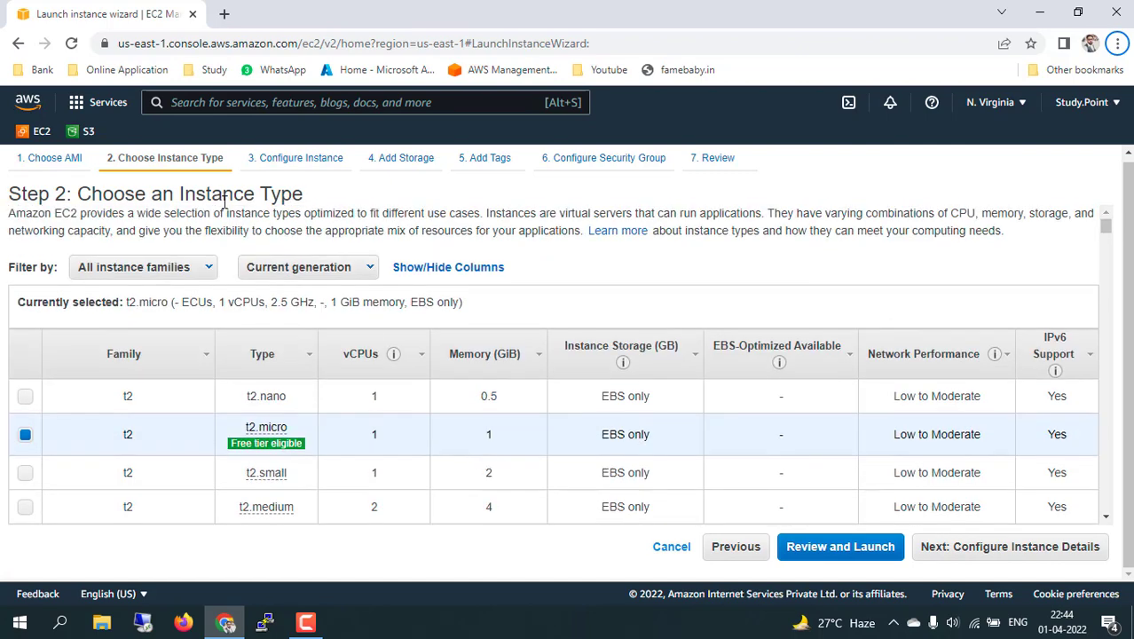
# Filter instance types to the m6a family, then reset to All instance families.
pyautogui.click(206, 268)
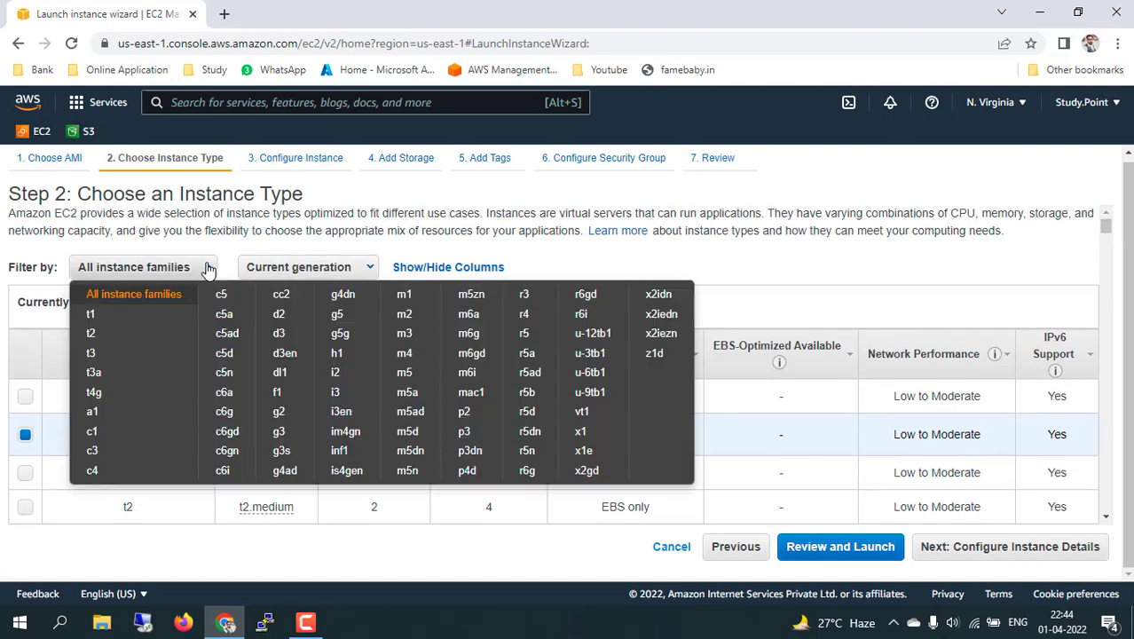
pyautogui.click(468, 316)
pyautogui.scroll(-3, 377, 468)
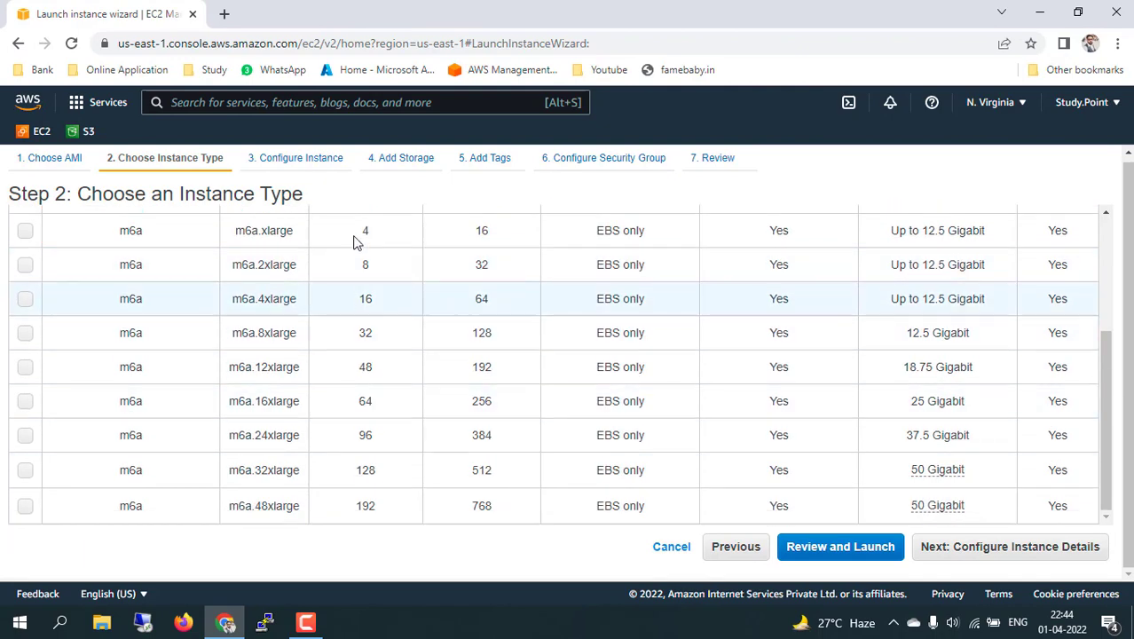
pyautogui.scroll(3, 378, 320)
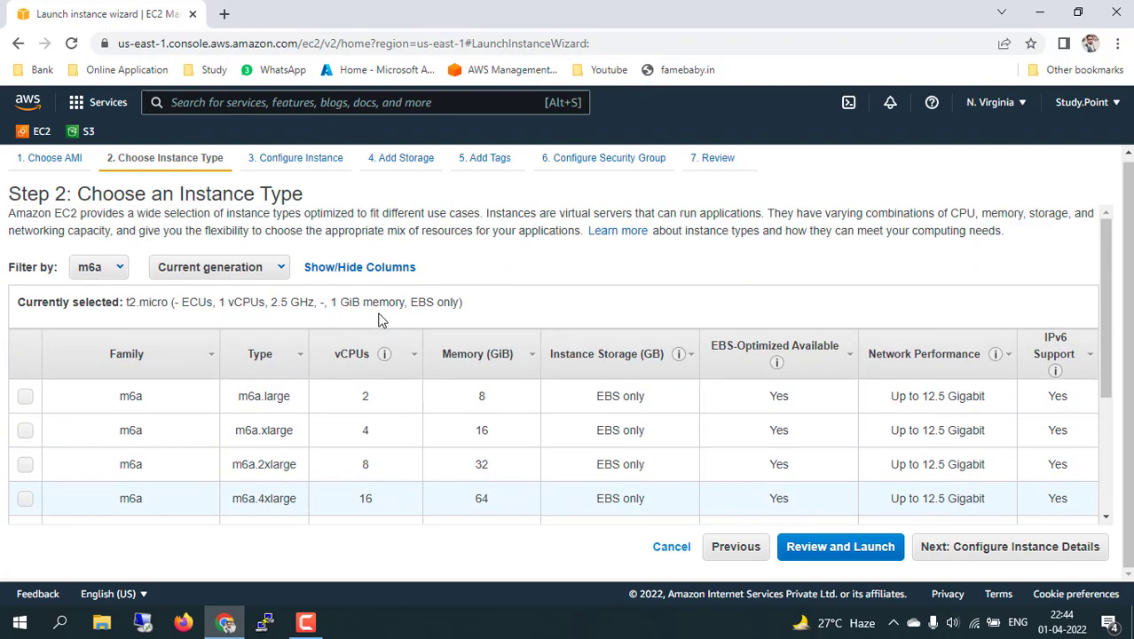
pyautogui.click(120, 270)
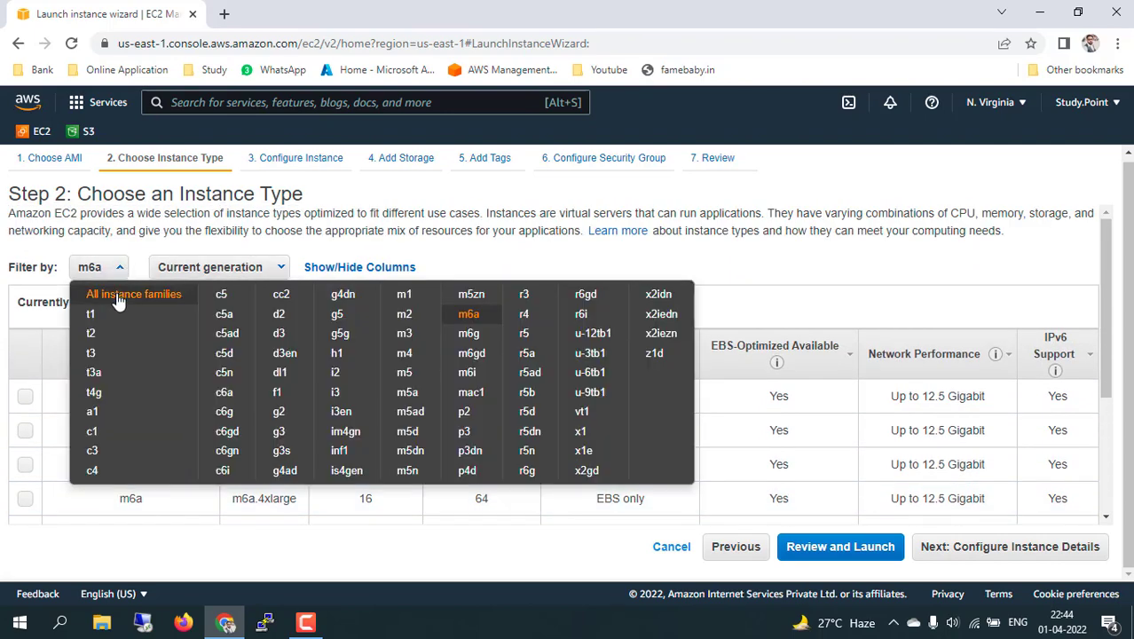
pyautogui.click(118, 300)
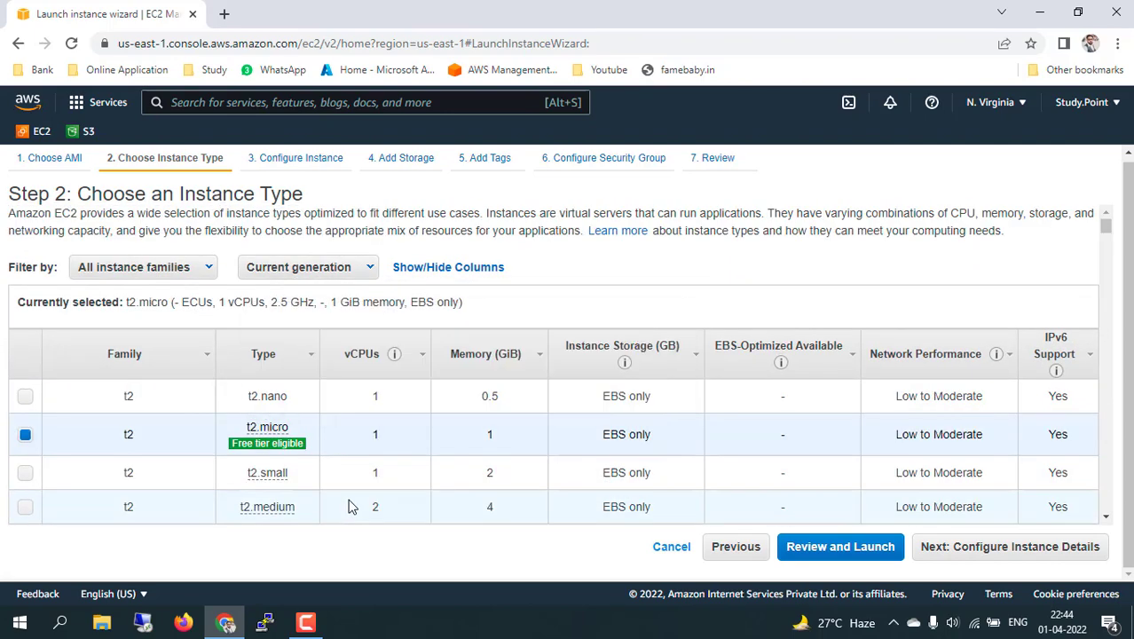
pyautogui.scroll(-1, 351, 504)
pyautogui.scroll(-5, 352, 505)
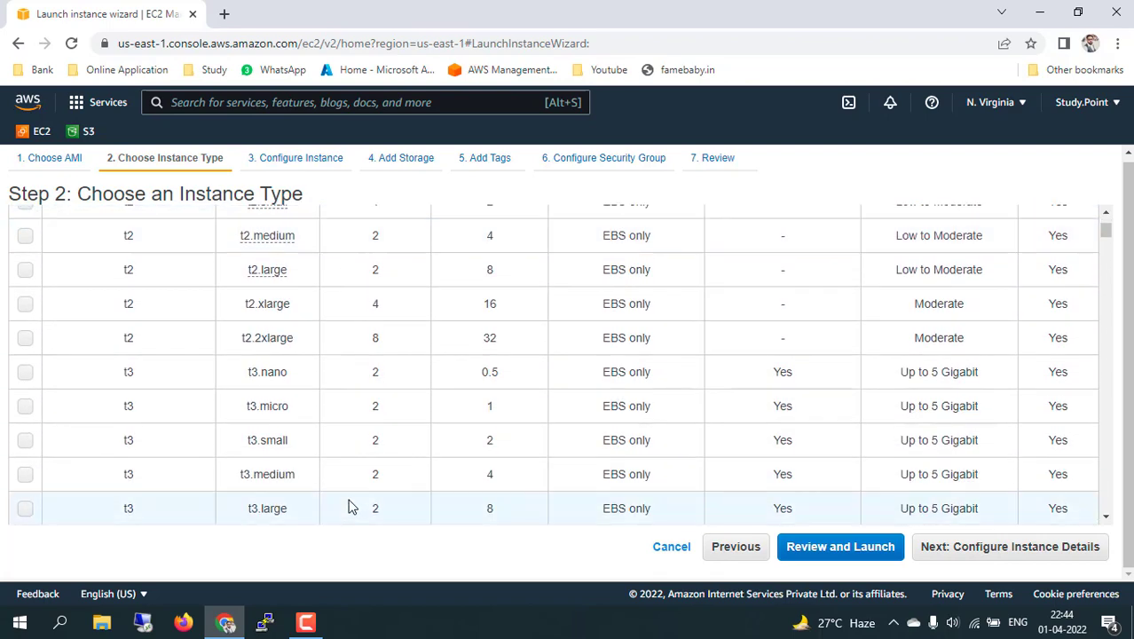
pyautogui.scroll(-10, 349, 505)
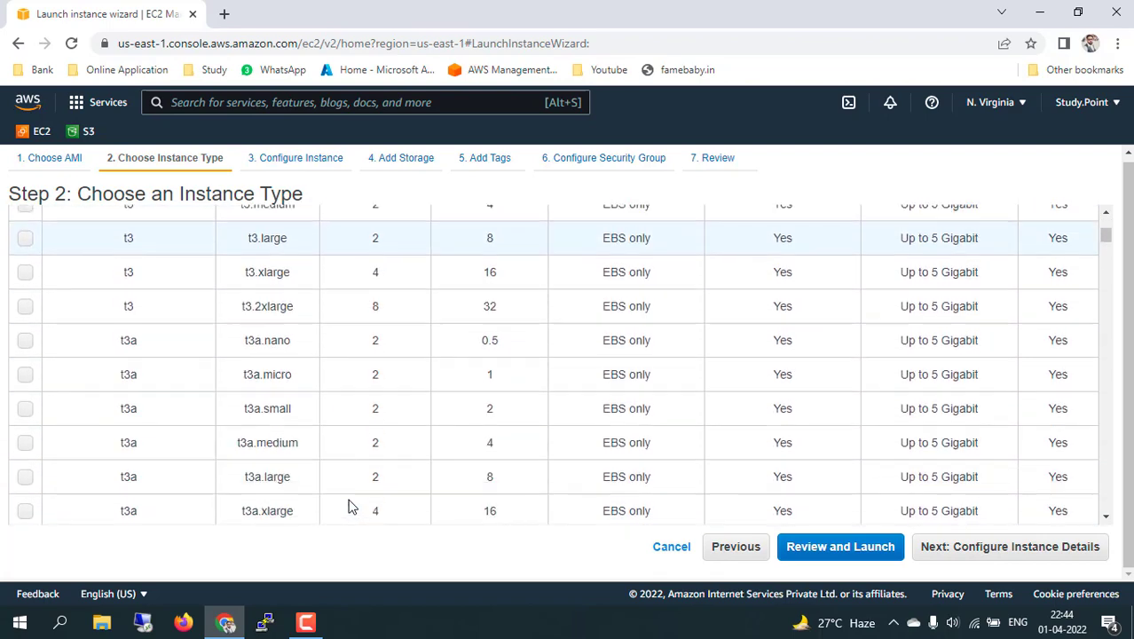
pyautogui.scroll(-8, 349, 506)
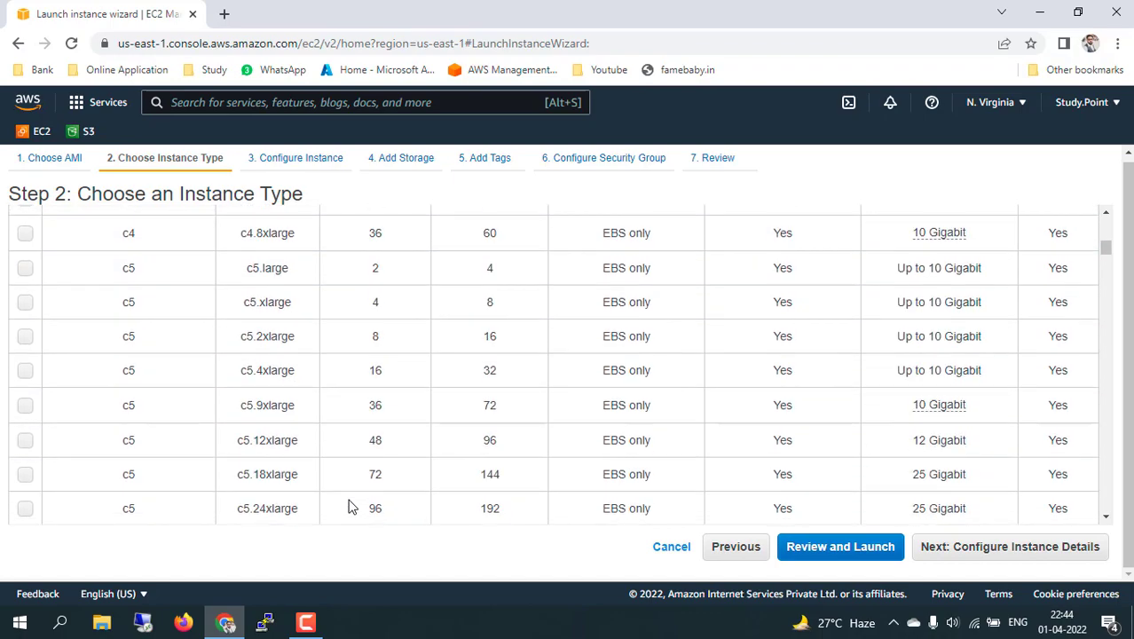
pyautogui.scroll(6, 348, 506)
pyautogui.scroll(8, 349, 505)
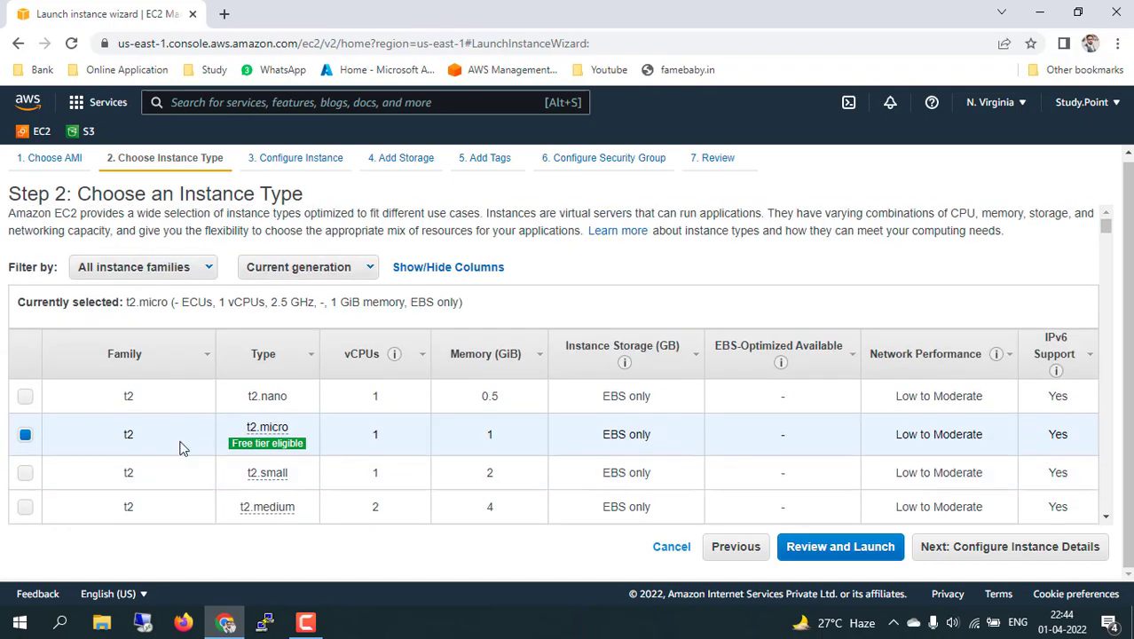
# Keep t2.micro (1 GiB memory) selected and continue to Configure Instance Details.
pyautogui.moveTo(261, 446)
pyautogui.moveTo(223, 300); pyautogui.dragTo(390, 303)
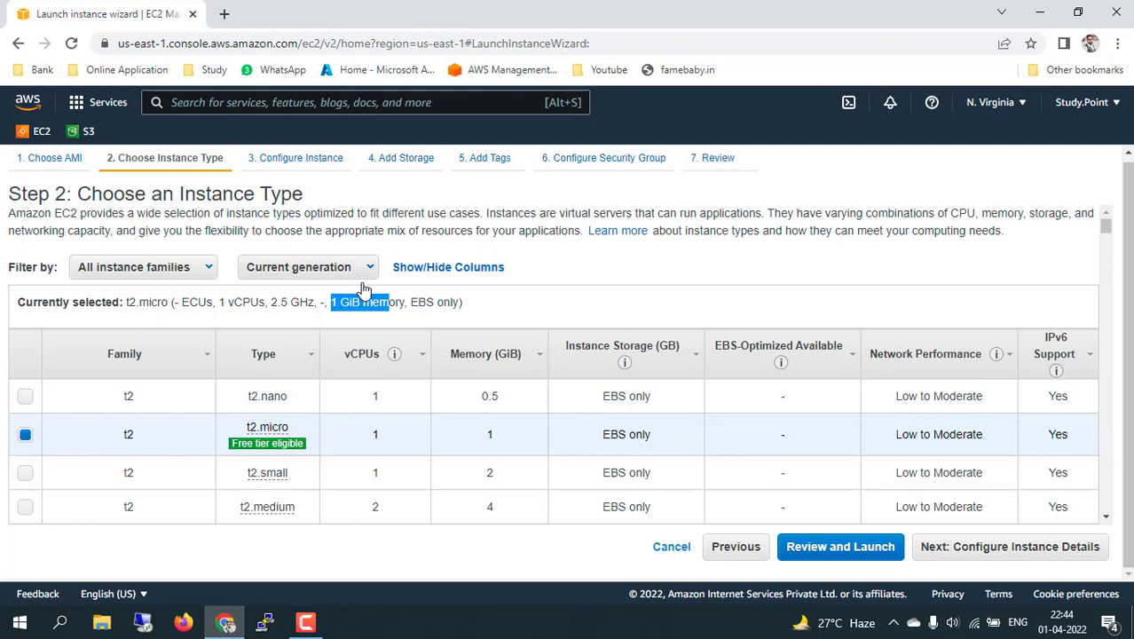
pyautogui.press('alt')
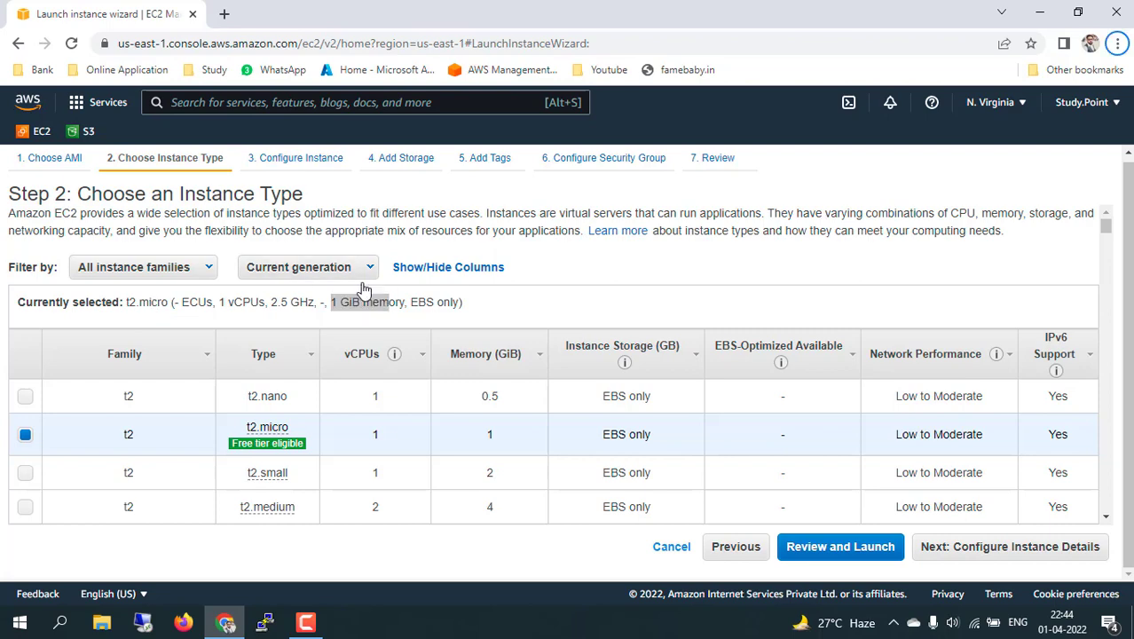
pyautogui.click(948, 550)
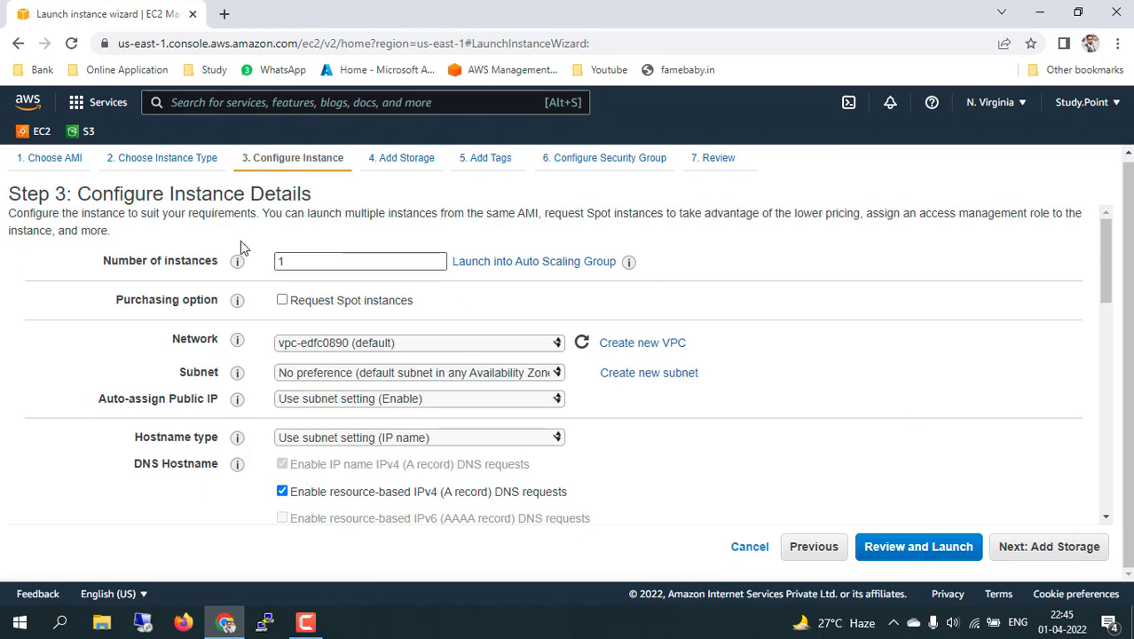
# Set the Number of instances back to 1.
pyautogui.click(301, 258)
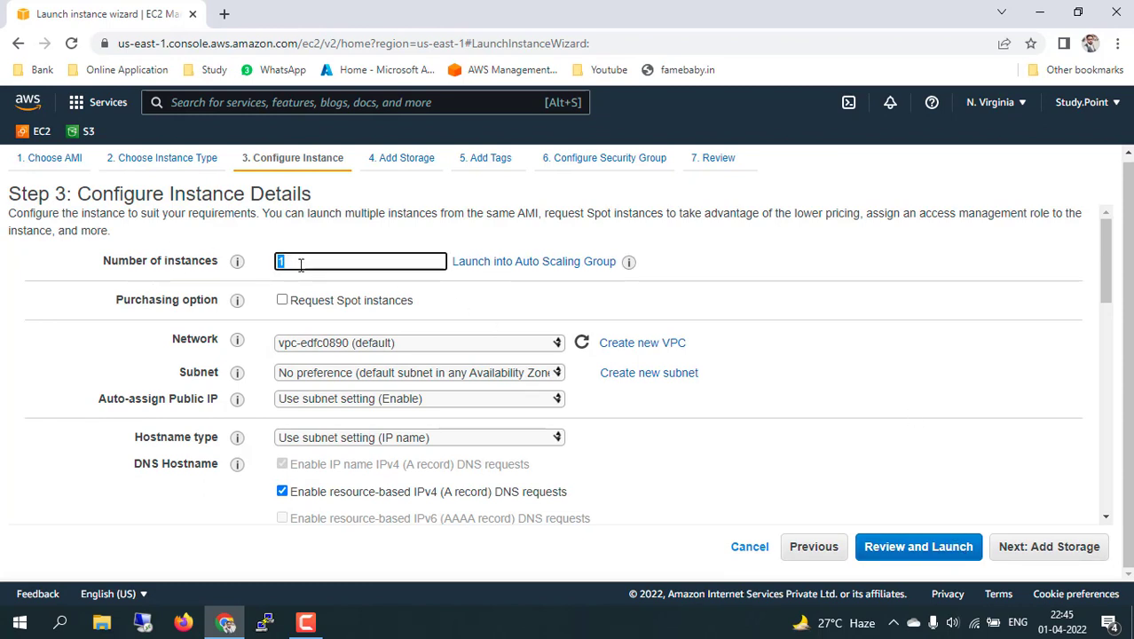
pyautogui.moveTo(302, 259); pyautogui.dragTo(285, 259)
pyautogui.click(298, 263)
pyautogui.press('BackSpace')
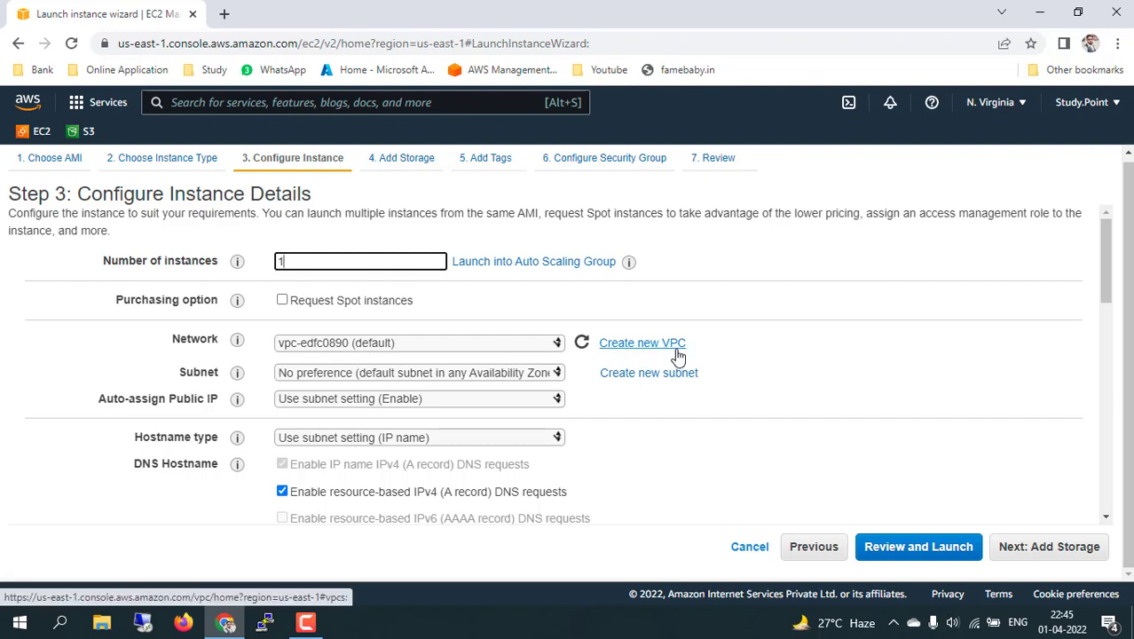
pyautogui.click(710, 419)
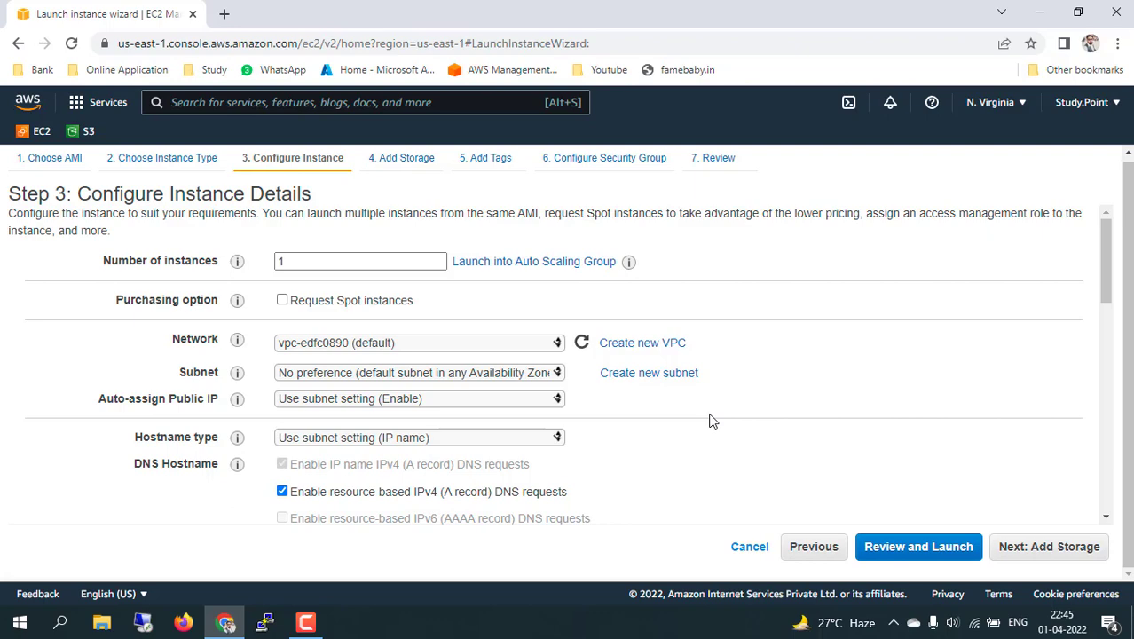
# Set Auto-assign Public IP to Disable.
pyautogui.moveTo(242, 401)
pyautogui.click(463, 400)
pyautogui.click(335, 446)
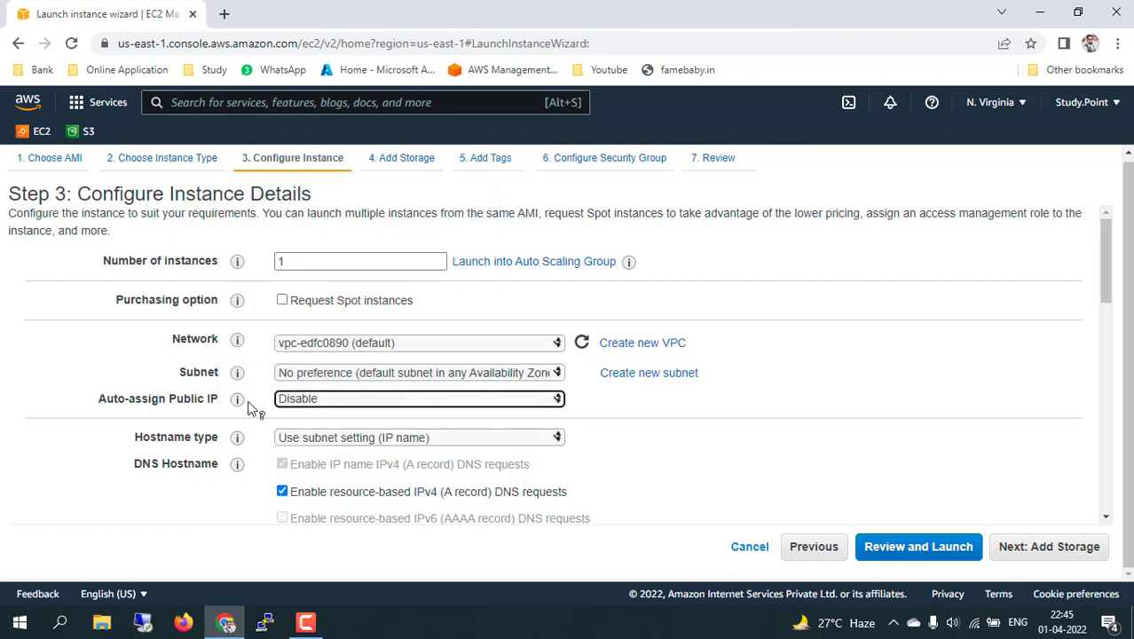
# Set Auto-assign Public IP to Use subnet setting (Enable) and advance to Add Storage.
pyautogui.click(435, 405)
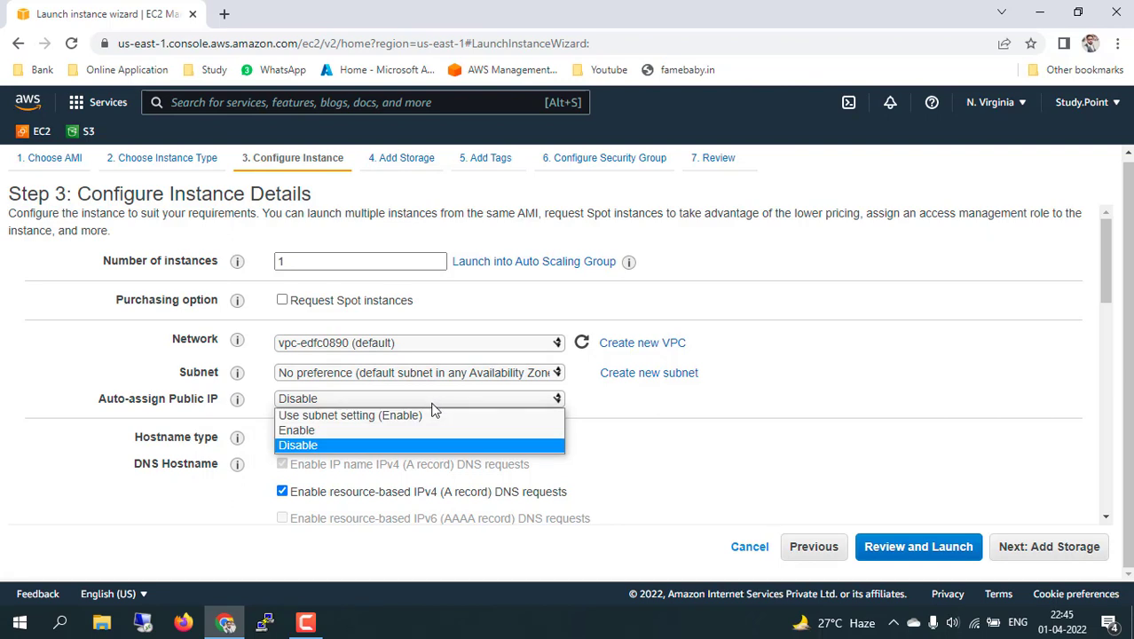
pyautogui.click(379, 420)
pyautogui.scroll(-3, 731, 458)
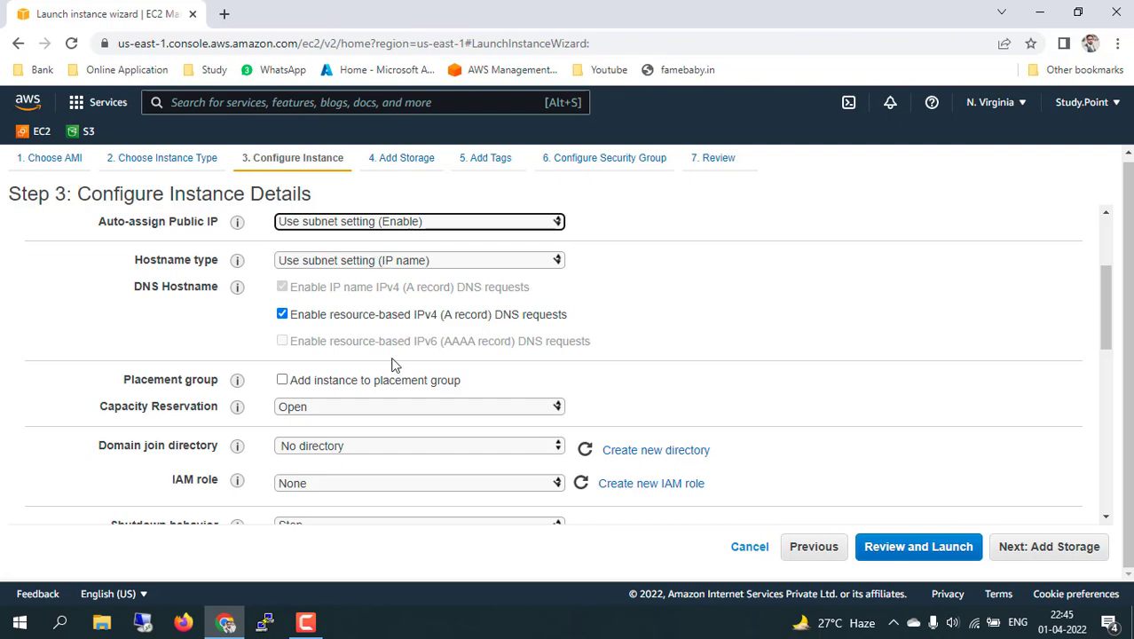
pyautogui.scroll(-3, 394, 411)
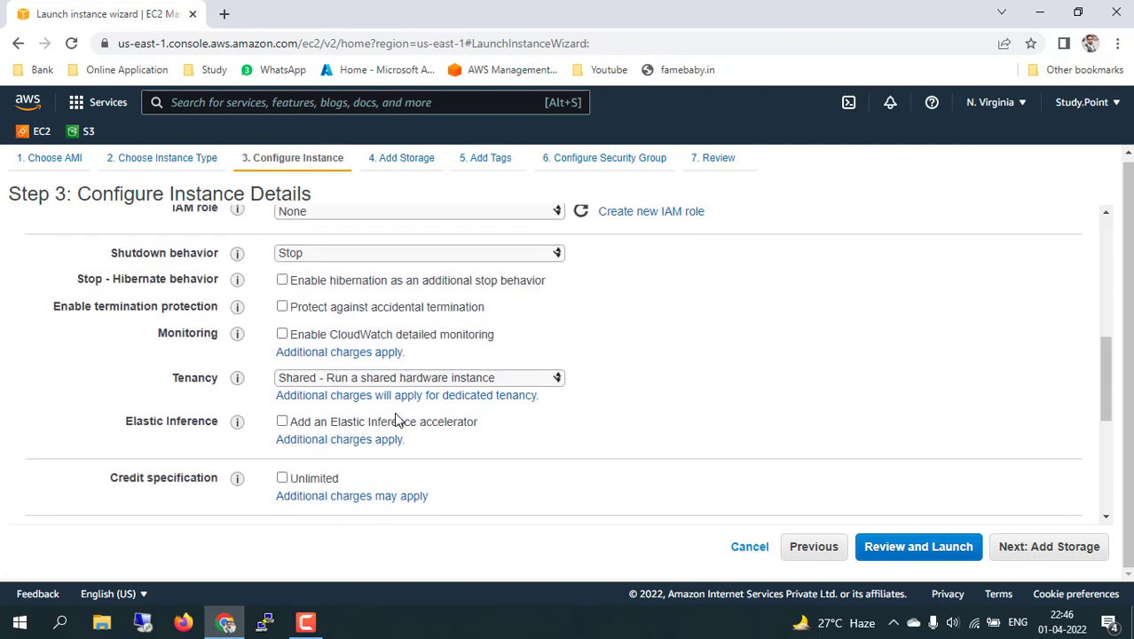
pyautogui.scroll(-2, 396, 419)
pyautogui.scroll(-2, 688, 440)
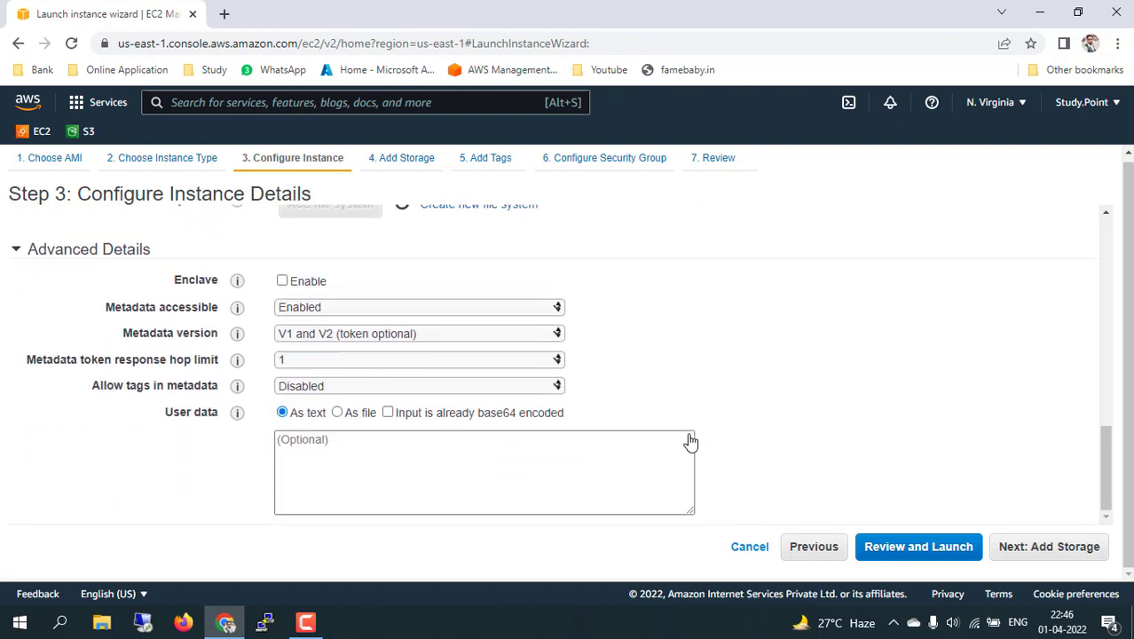
pyautogui.click(1041, 557)
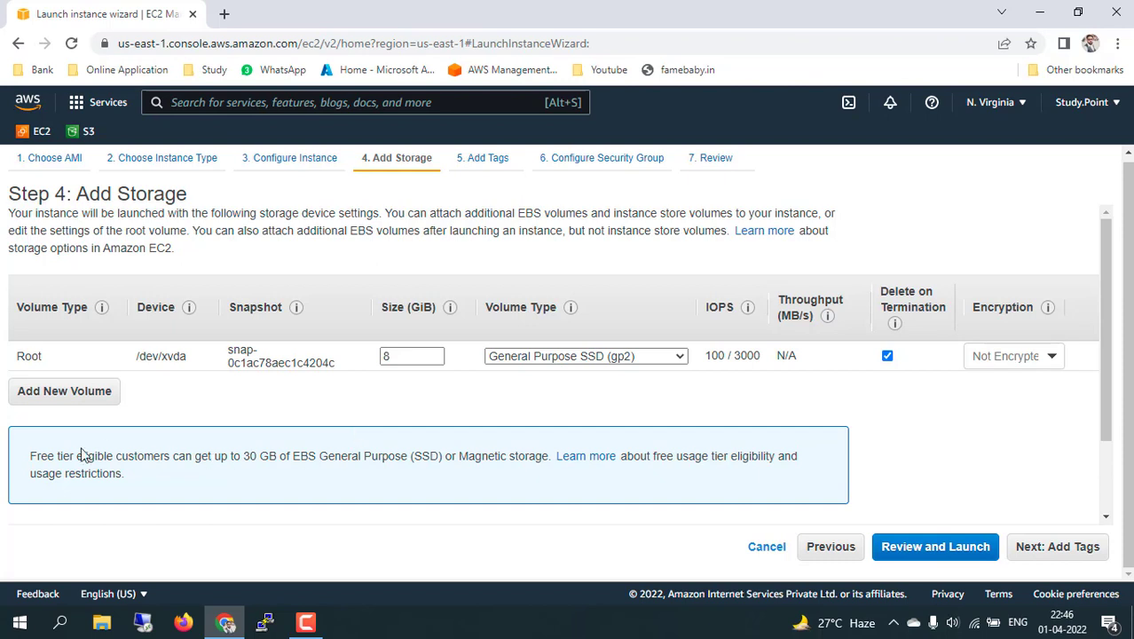
# Inspect the Root volume row (/dev/xvda, snapshot, size 8 GiB) and view the EBS volume types.
pyautogui.moveTo(47, 455); pyautogui.dragTo(530, 457)
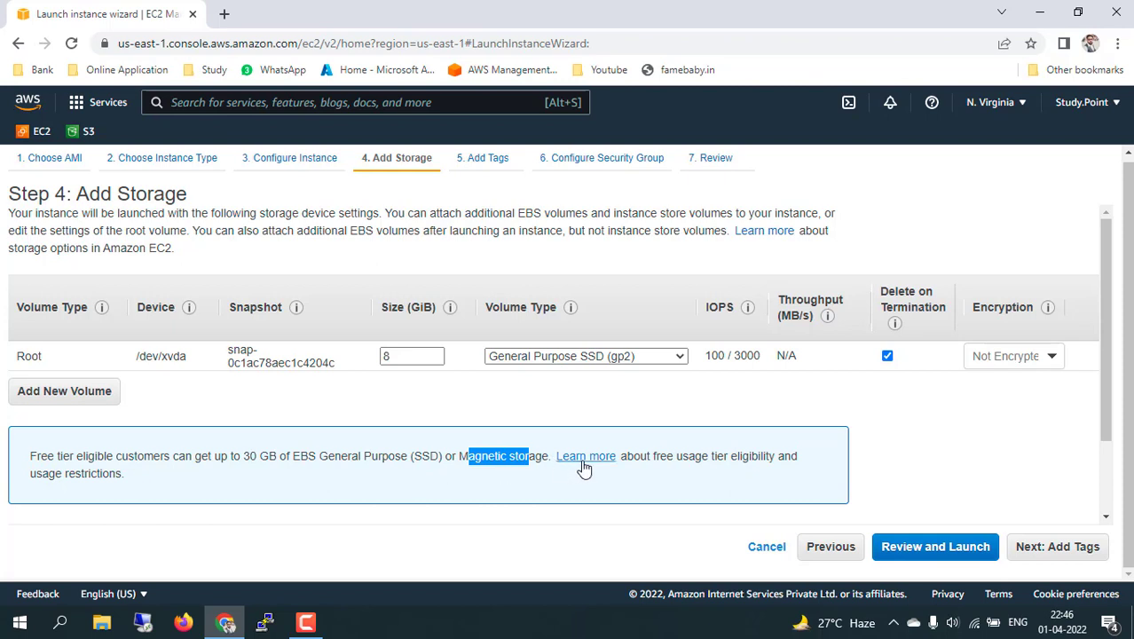
pyautogui.doubleClick(397, 357)
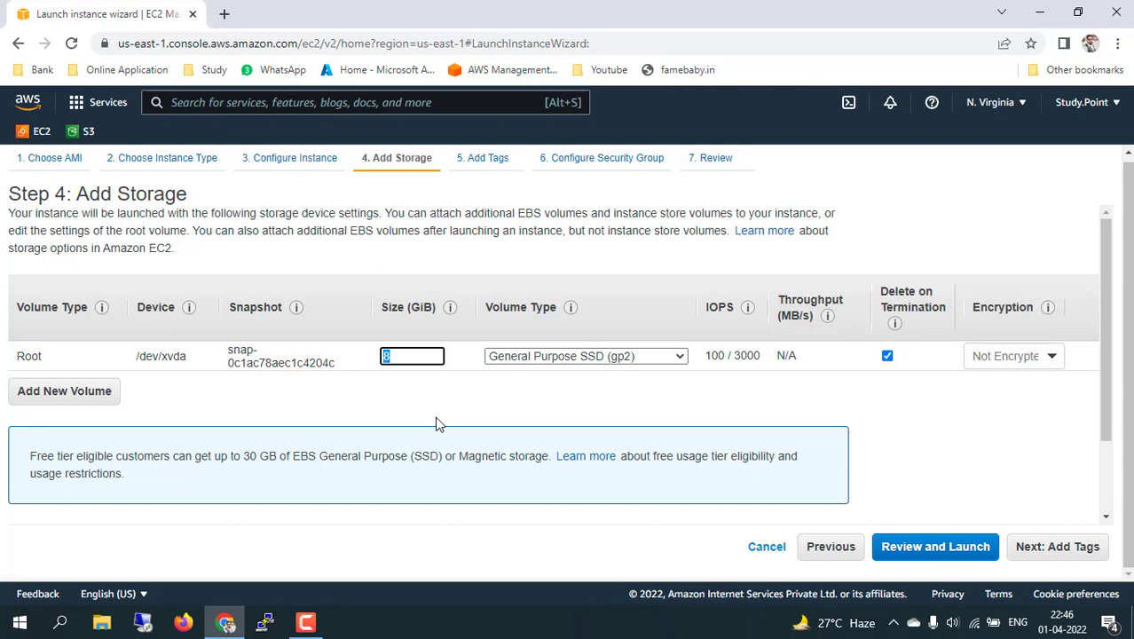
pyautogui.moveTo(49, 356); pyautogui.dragTo(21, 353)
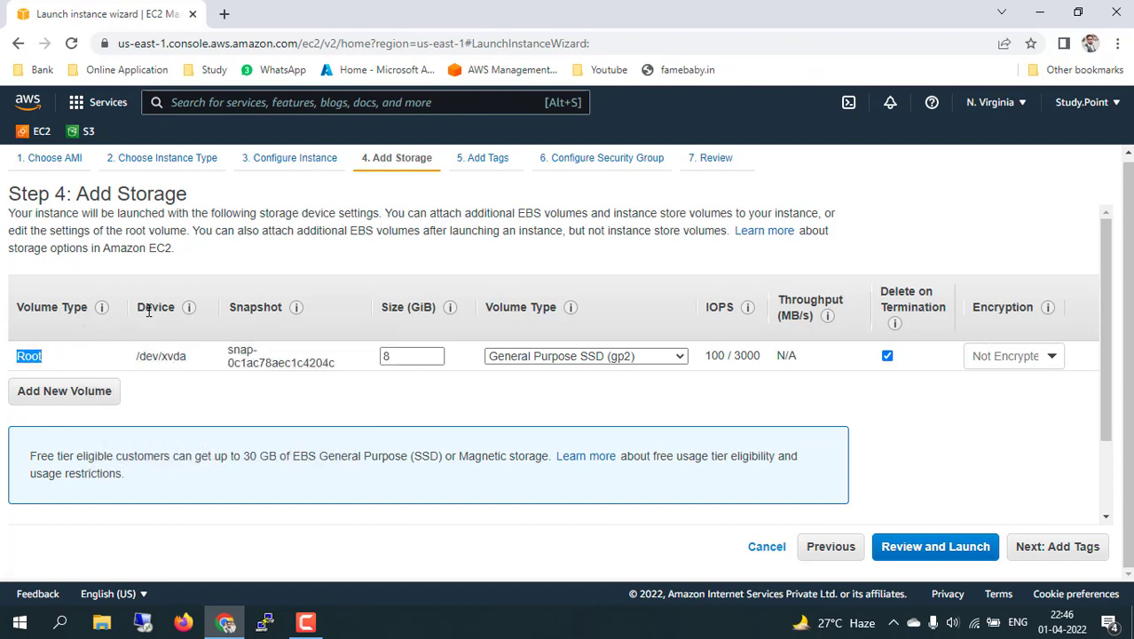
pyautogui.moveTo(135, 356)
pyautogui.mouseDown()
pyautogui.moveTo(190, 359)
pyautogui.moveTo(133, 356)
pyautogui.mouseUp()
pyautogui.click(197, 363)
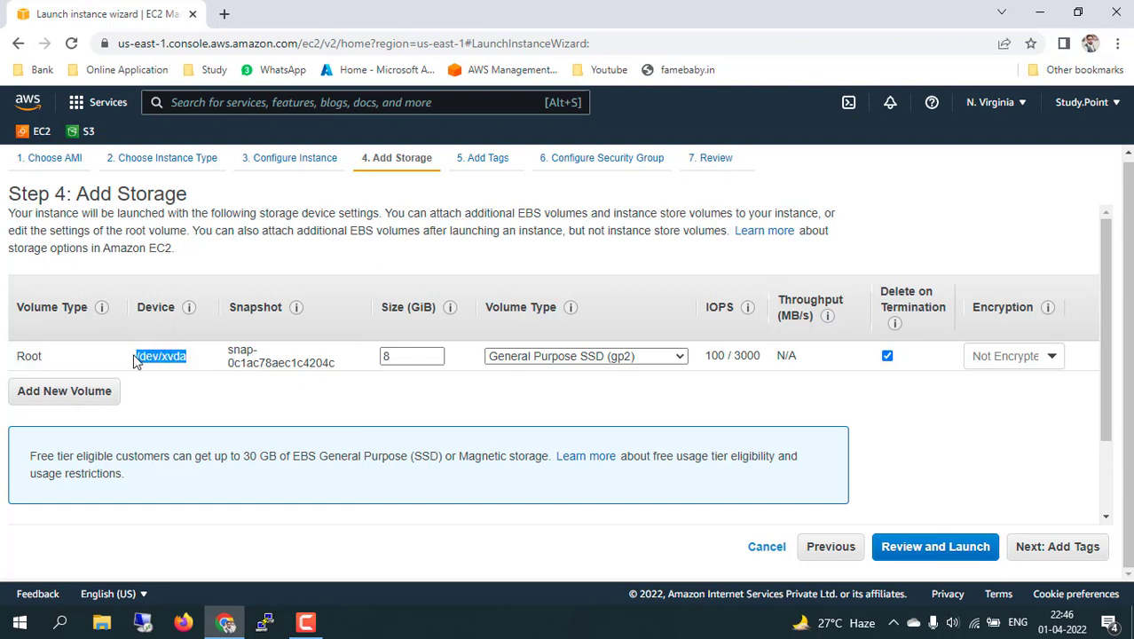
pyautogui.click(194, 362)
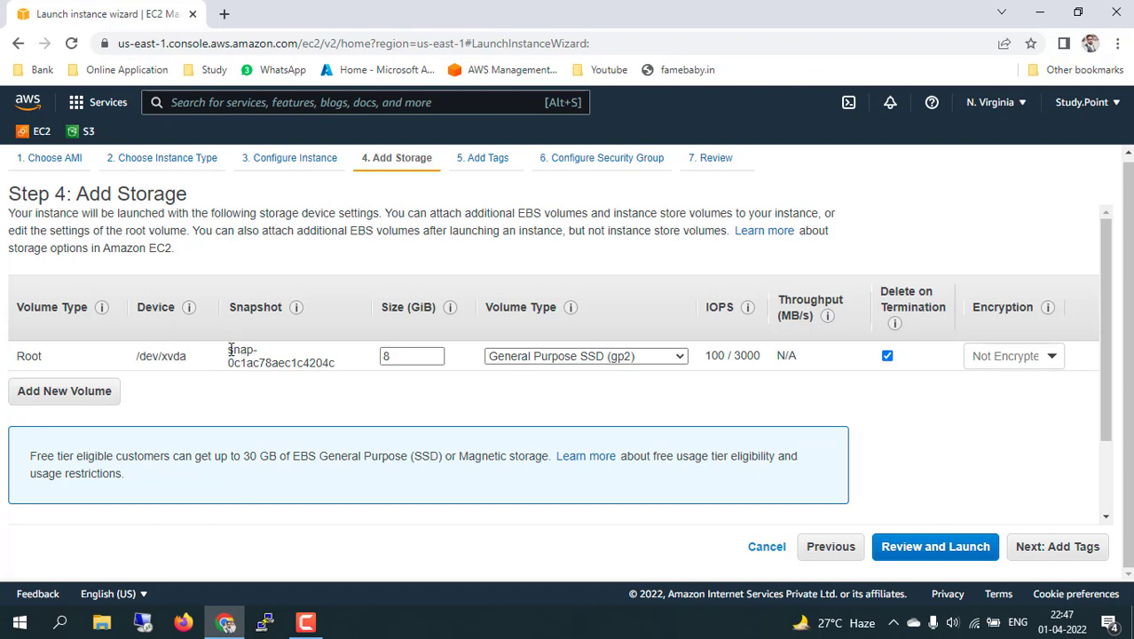
pyautogui.moveTo(230, 350); pyautogui.dragTo(394, 356)
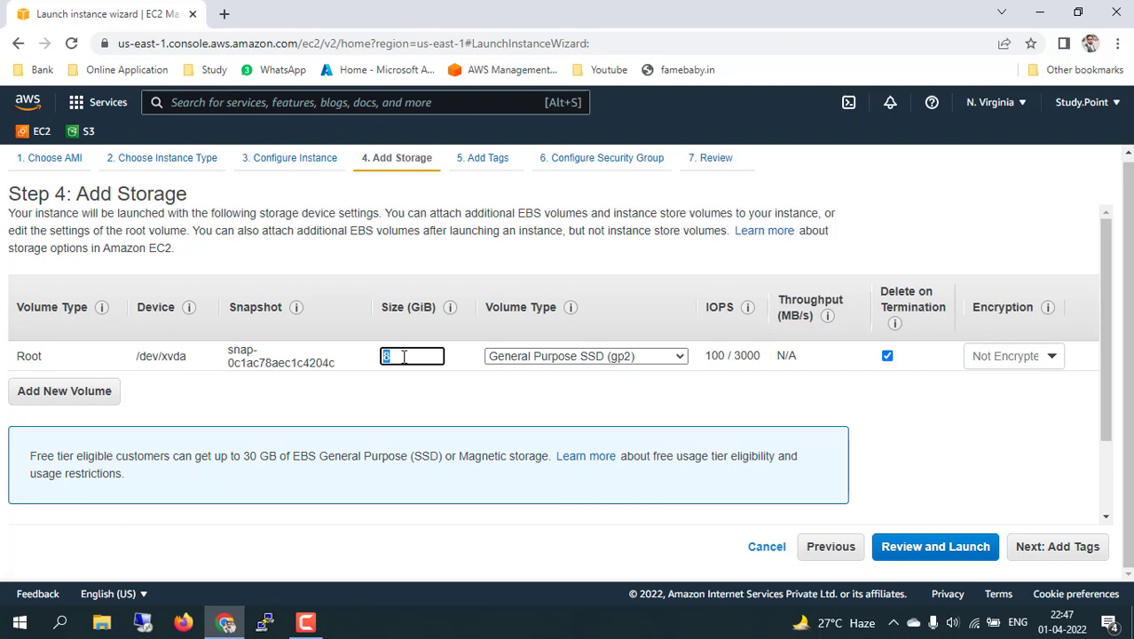
pyautogui.click(403, 356)
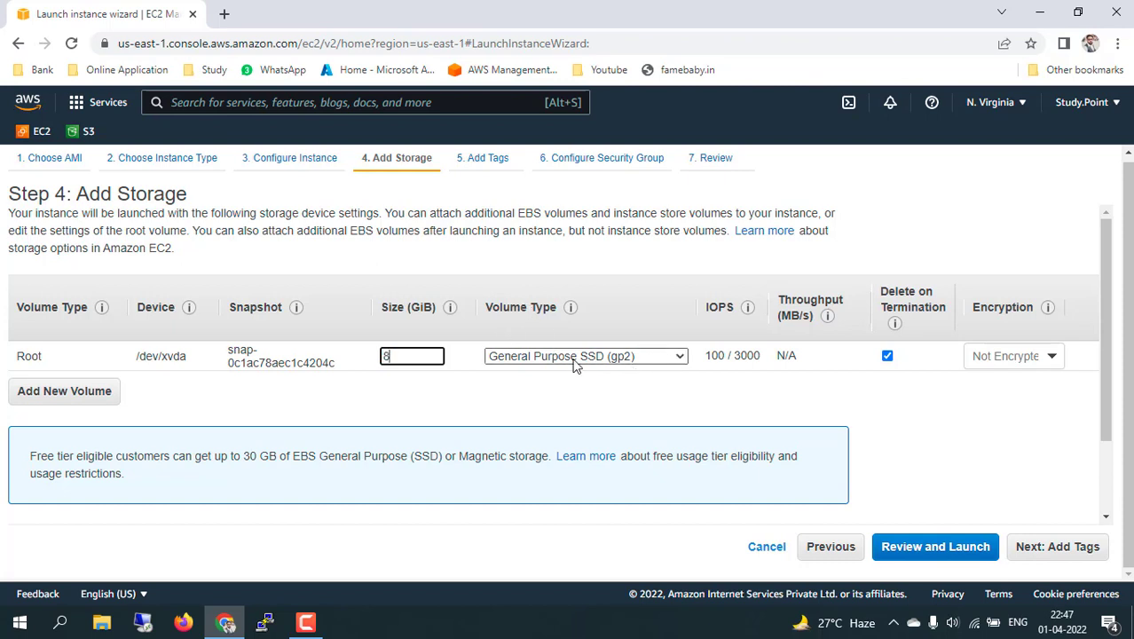
pyautogui.click(678, 357)
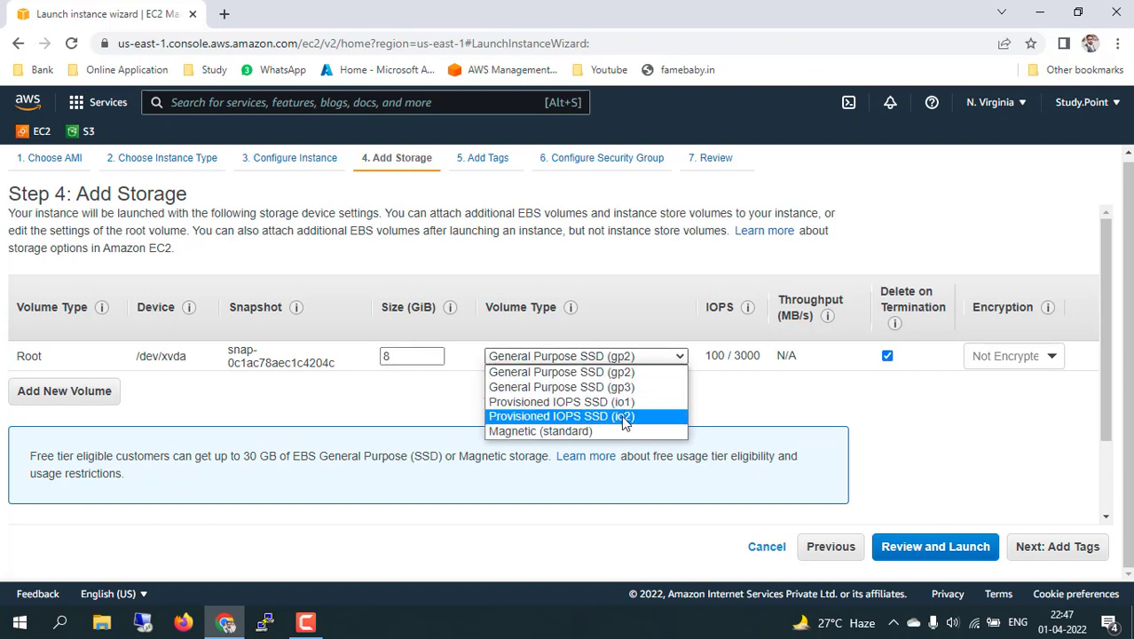
# Keep General Purpose SSD (gp2) as the volume type, noting its 100 / 3000 IOPS.
pyautogui.click(637, 373)
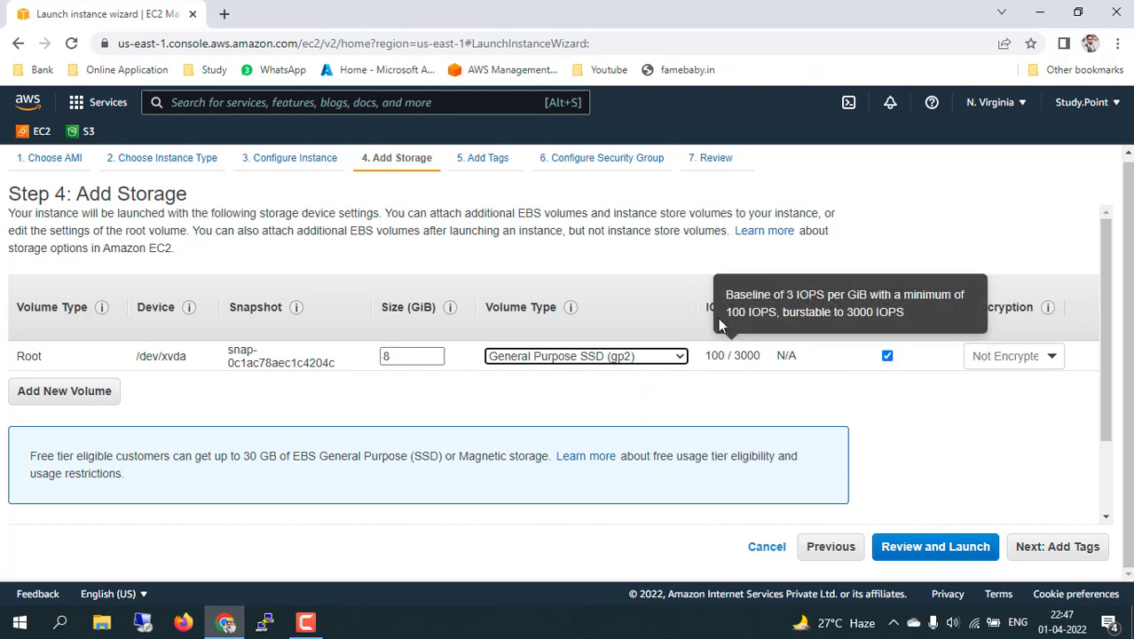
pyautogui.click(738, 402)
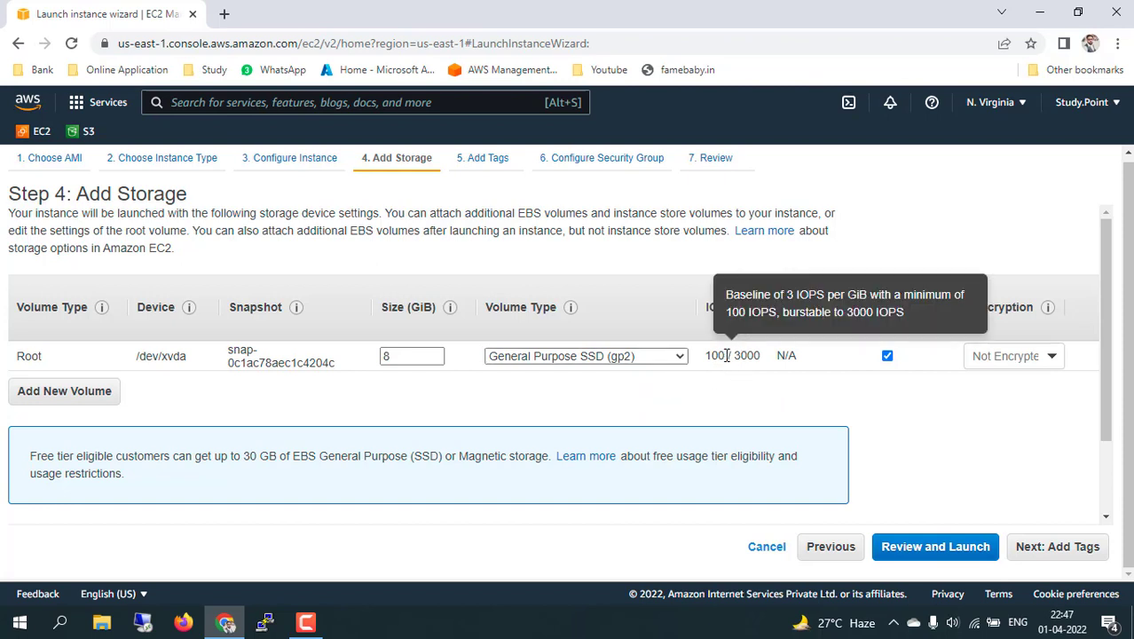
pyautogui.doubleClick(727, 355)
pyautogui.moveTo(733, 355); pyautogui.dragTo(765, 359)
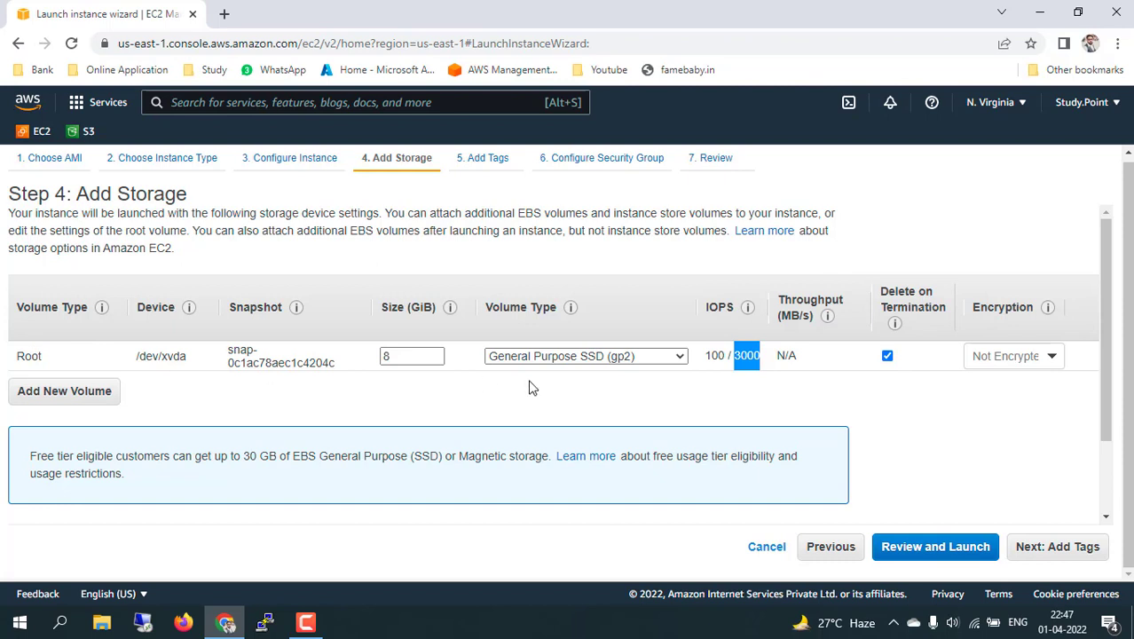
# Keep Delete on Termination enabled and the volume Not Encrypted, then continue to Add Tags.
pyautogui.click(886, 355)
pyautogui.click(887, 356)
pyautogui.click(1053, 356)
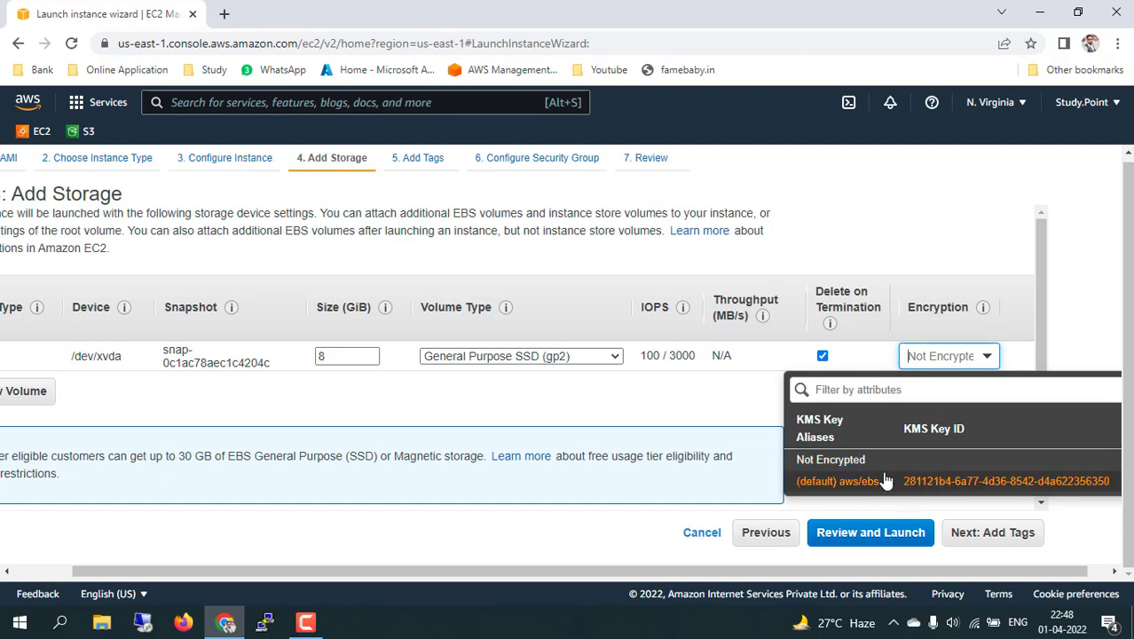
pyautogui.click(727, 413)
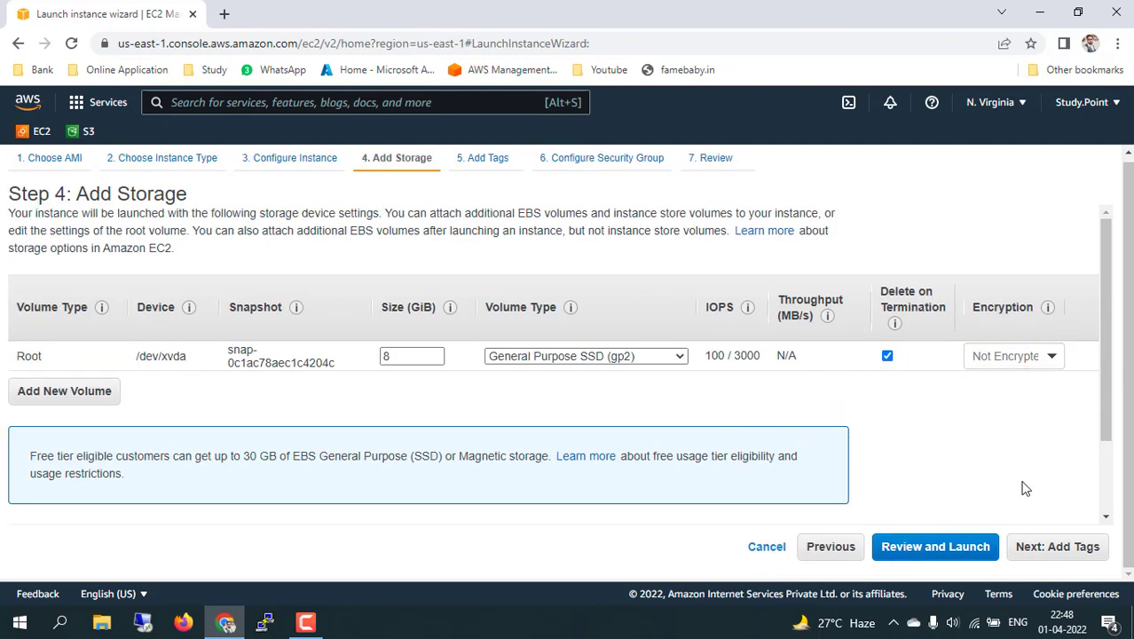
pyautogui.click(1048, 547)
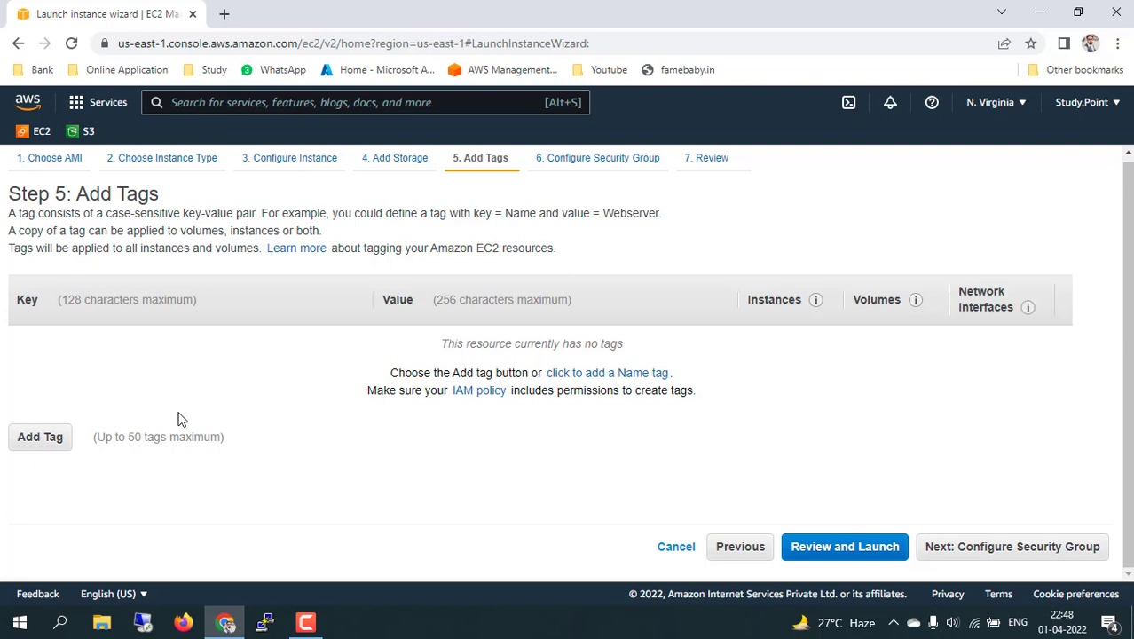
# Add a tag with key 'Tally Server' and value 'Account', then continue to security group setup.
pyautogui.click(40, 440)
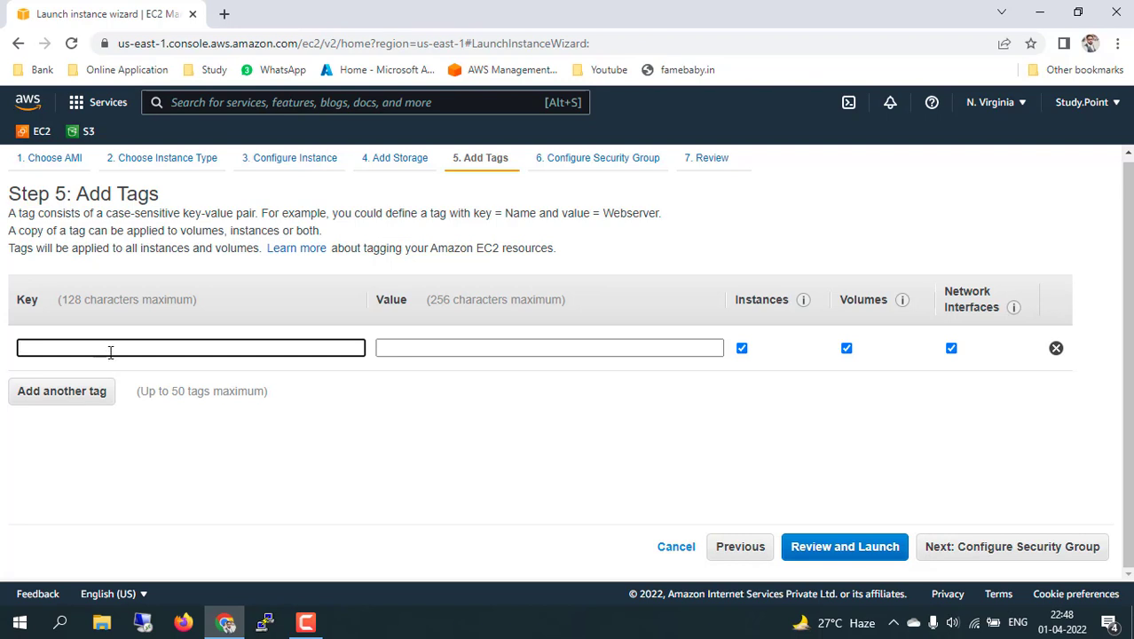
pyautogui.write('account')
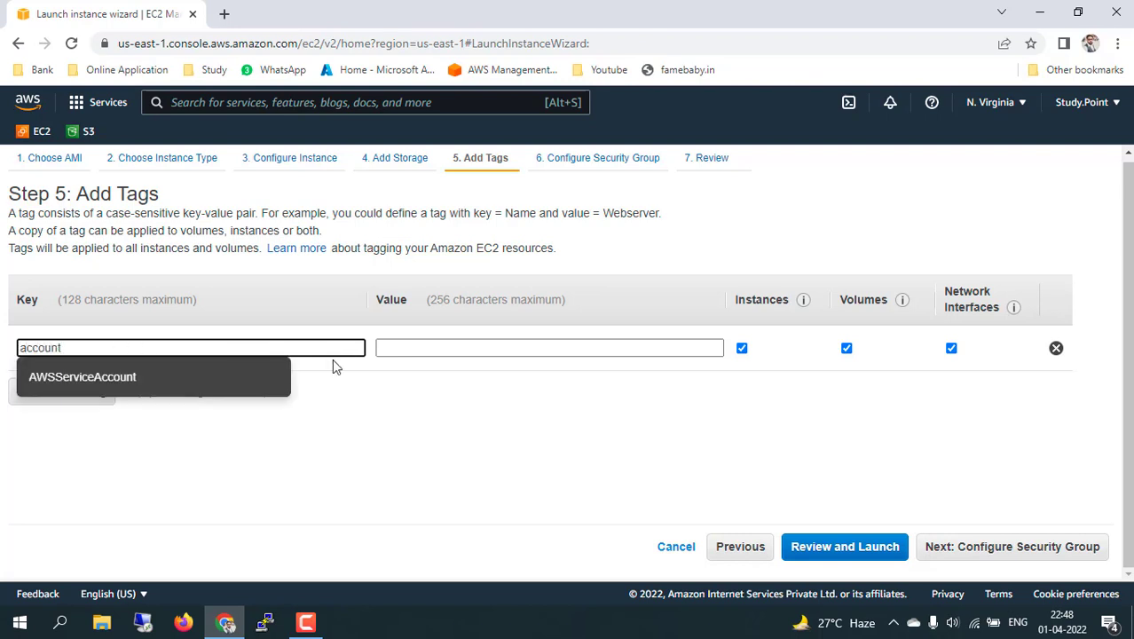
pyautogui.click(323, 348)
pyautogui.press('BackSpace')
pyautogui.press('BackSpace')
pyautogui.press('BackSpace')
pyautogui.press('BackSpace')
pyautogui.press('BackSpace')
pyautogui.press('BackSpace')
pyautogui.press('BackSpace')
pyautogui.write('Tally')
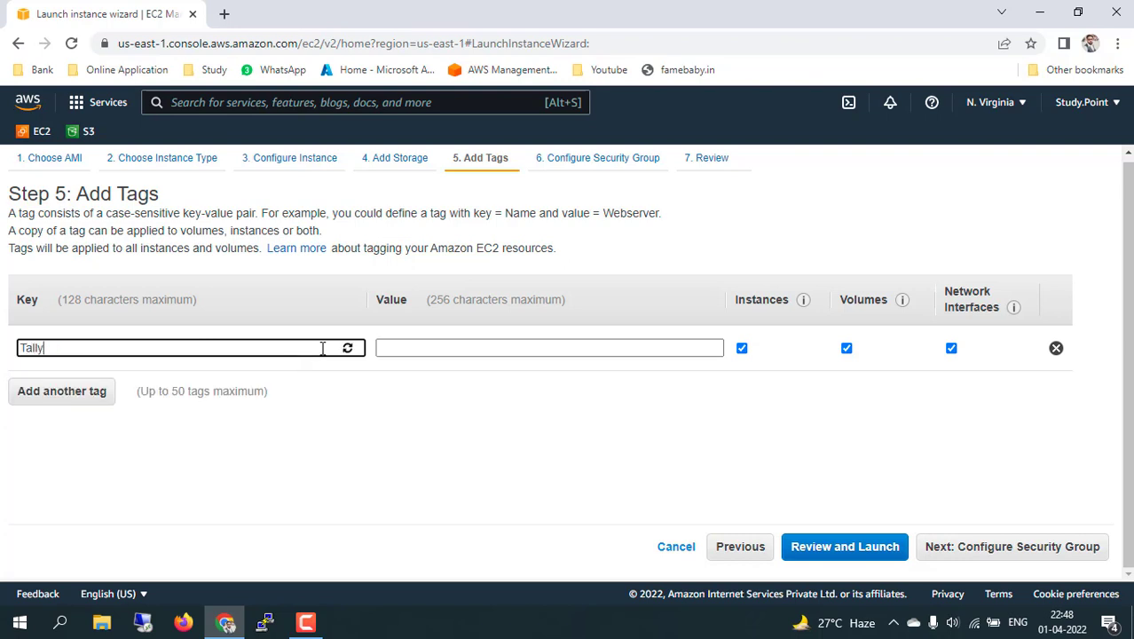
pyautogui.write(' Server')
pyautogui.press('Tab')
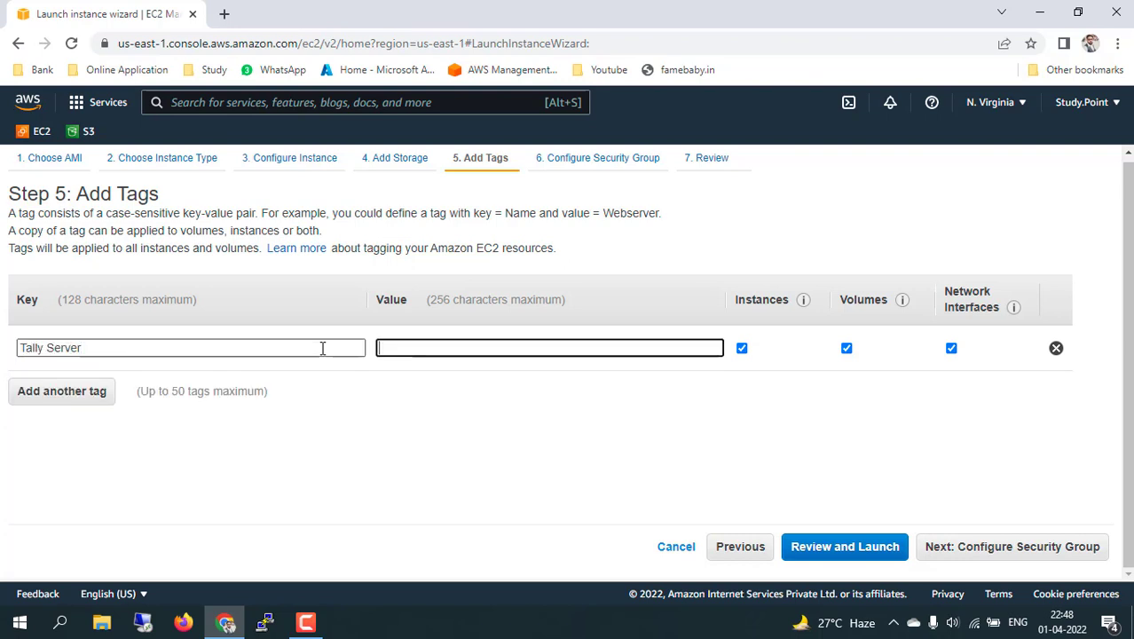
pyautogui.write('Account')
pyautogui.click(439, 482)
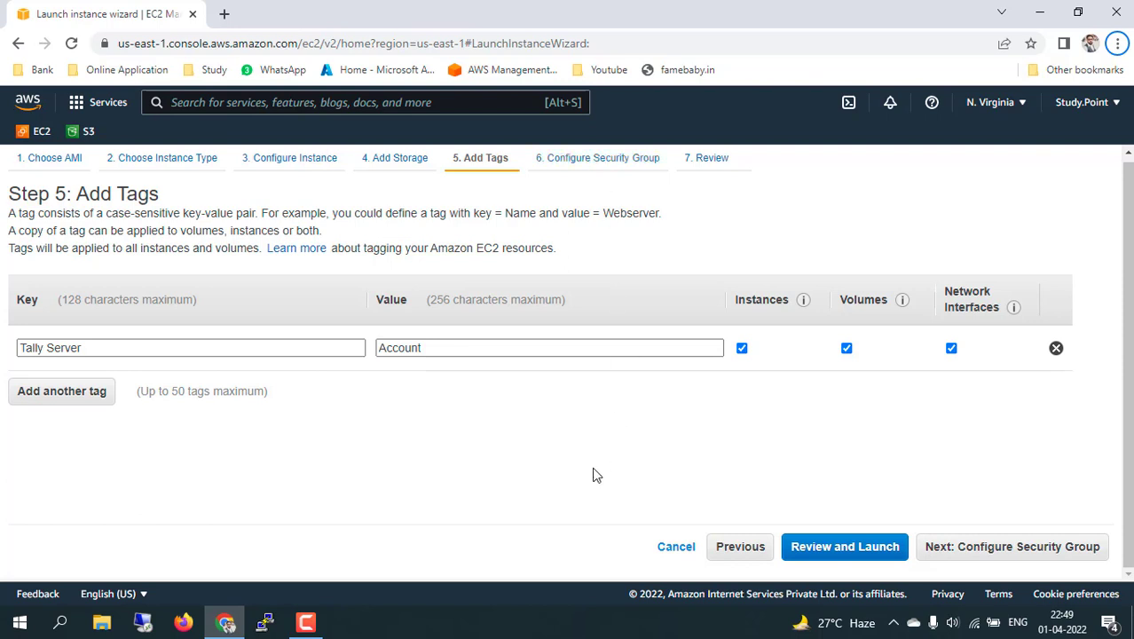
pyautogui.click(995, 547)
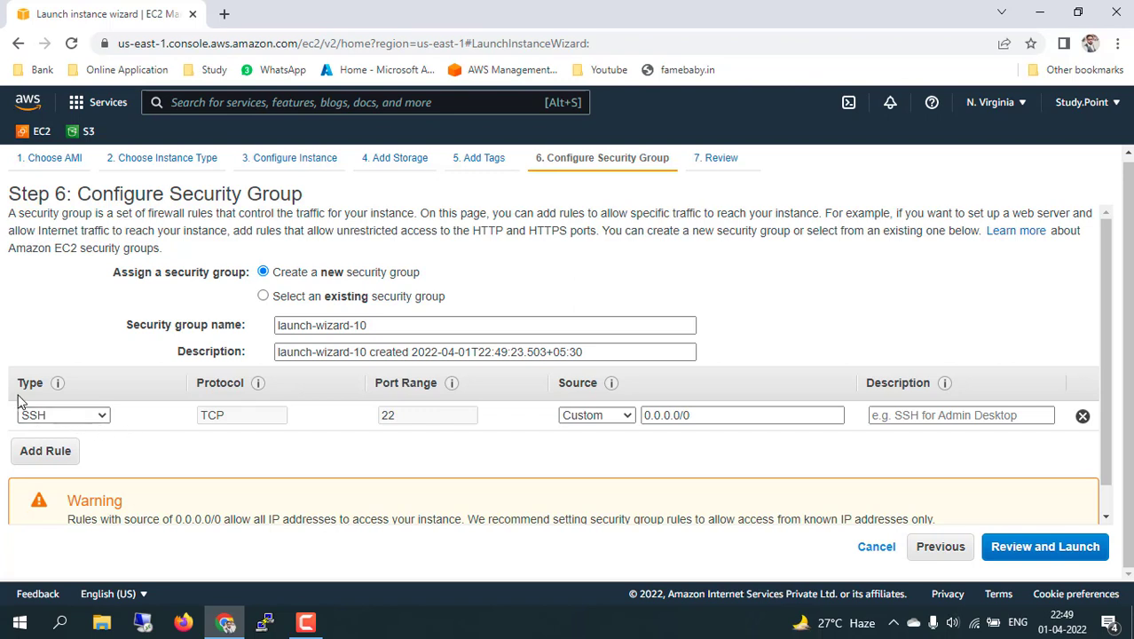
pyautogui.click(100, 420)
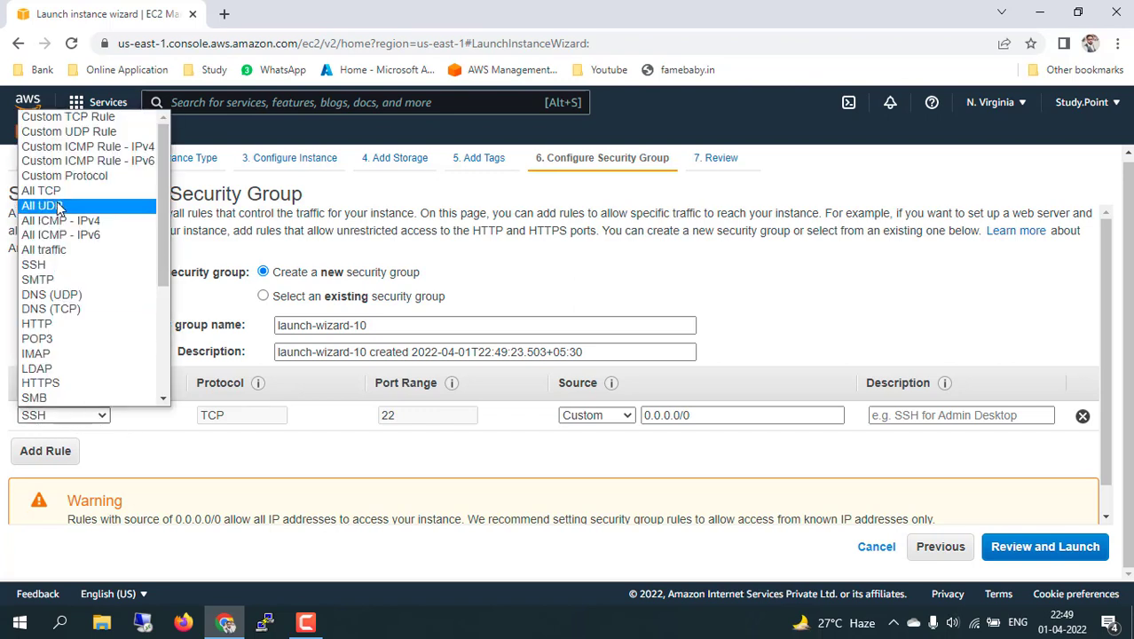
pyautogui.click(51, 267)
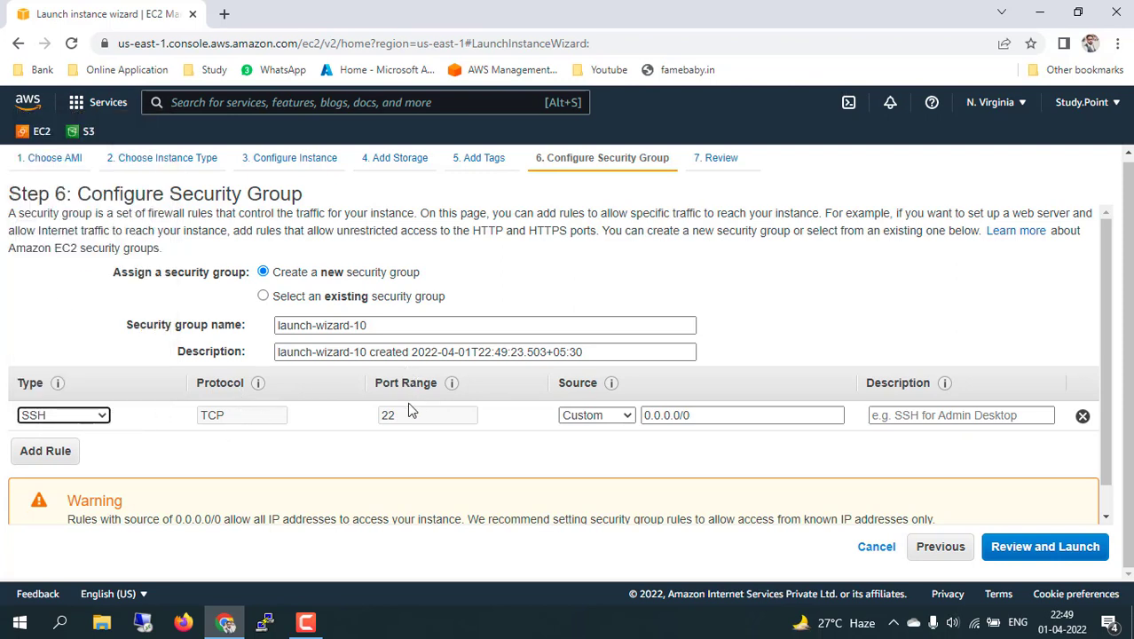
pyautogui.click(401, 424)
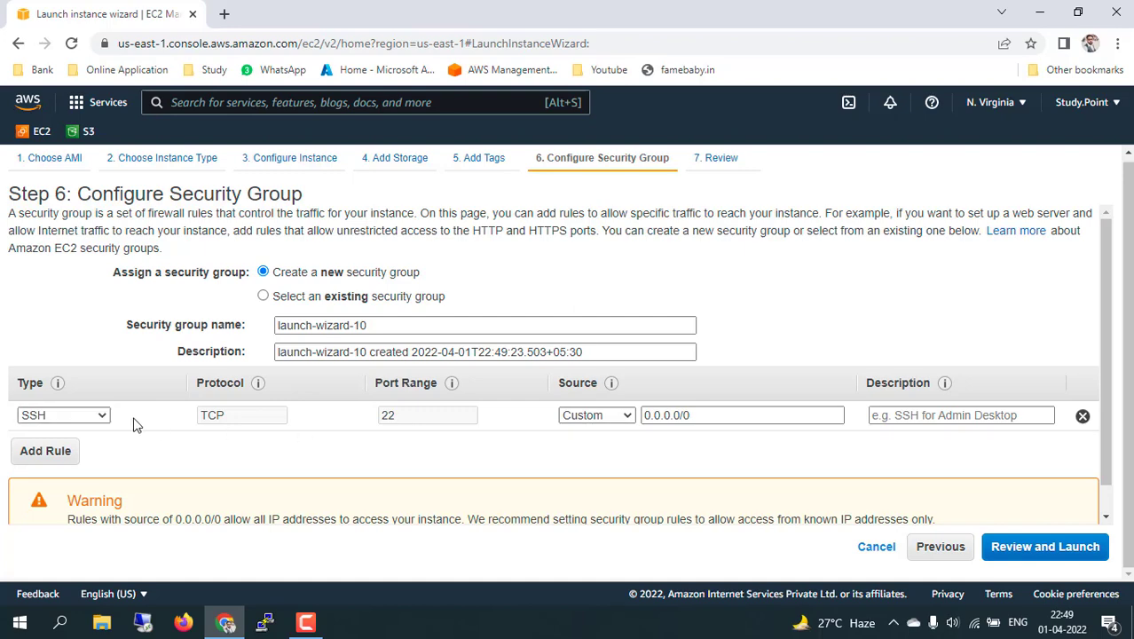
pyautogui.click(100, 415)
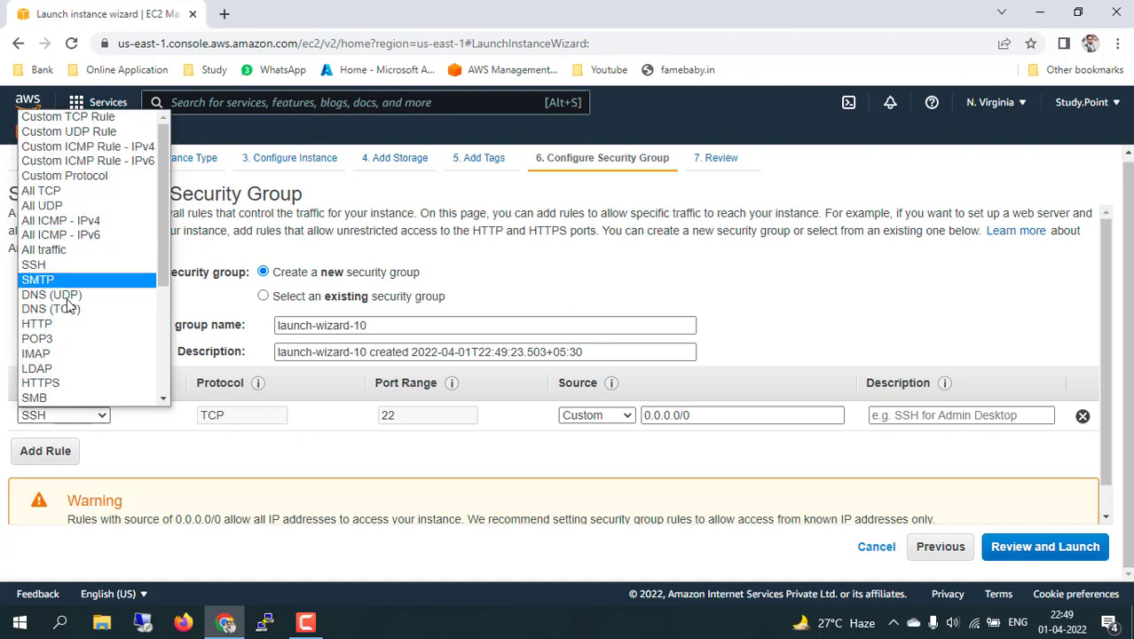
pyautogui.click(58, 326)
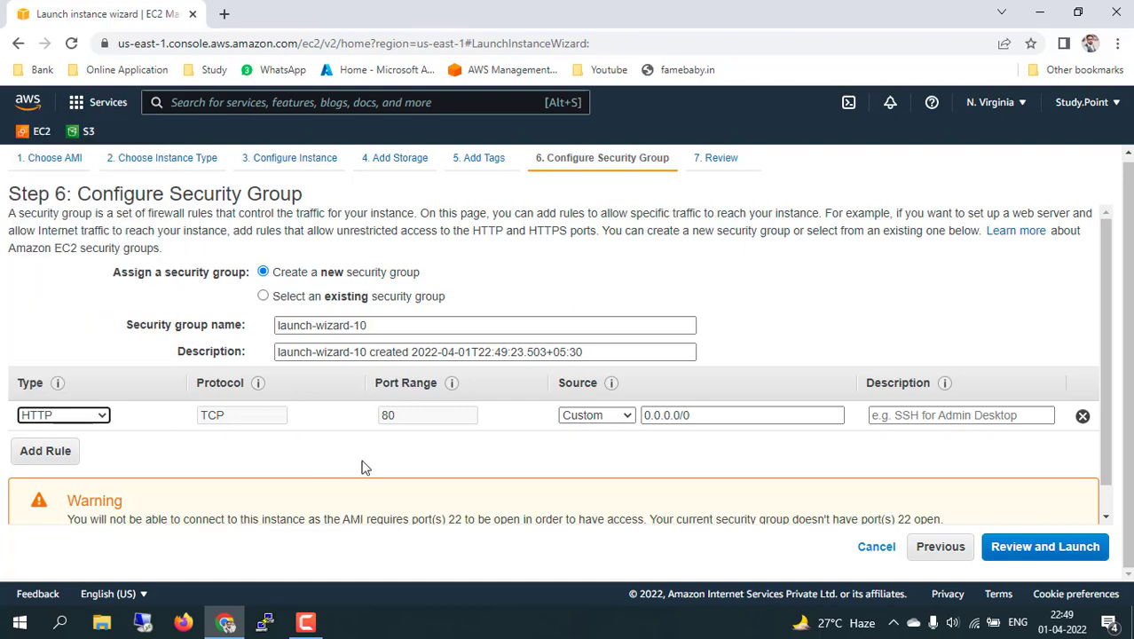
pyautogui.click(100, 416)
pyautogui.scroll(-1, 93, 404)
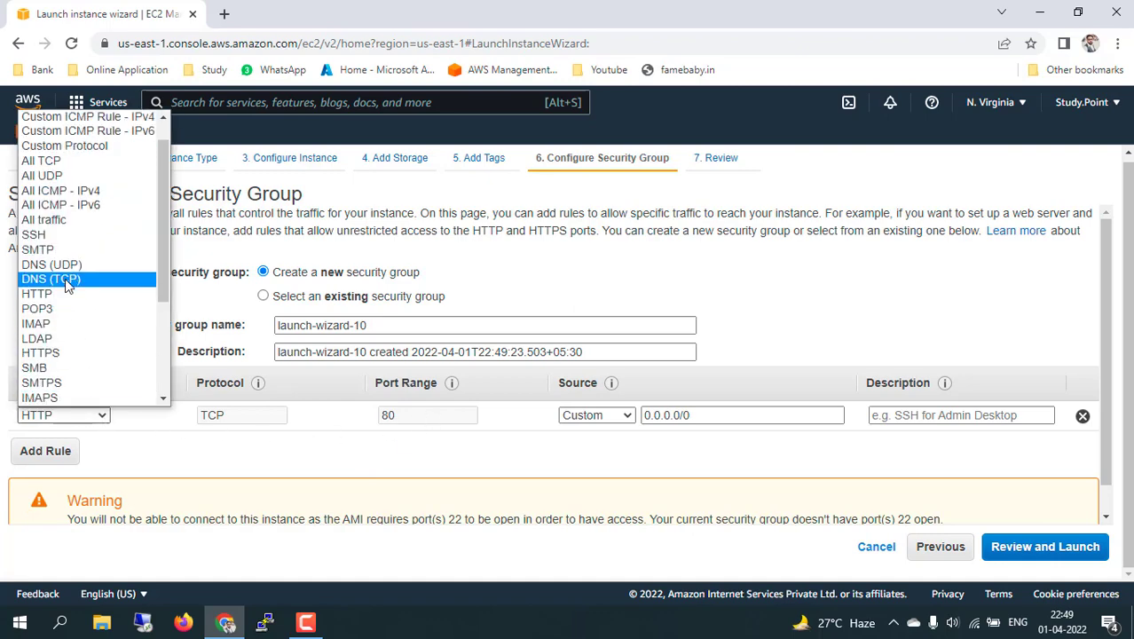
pyautogui.click(55, 236)
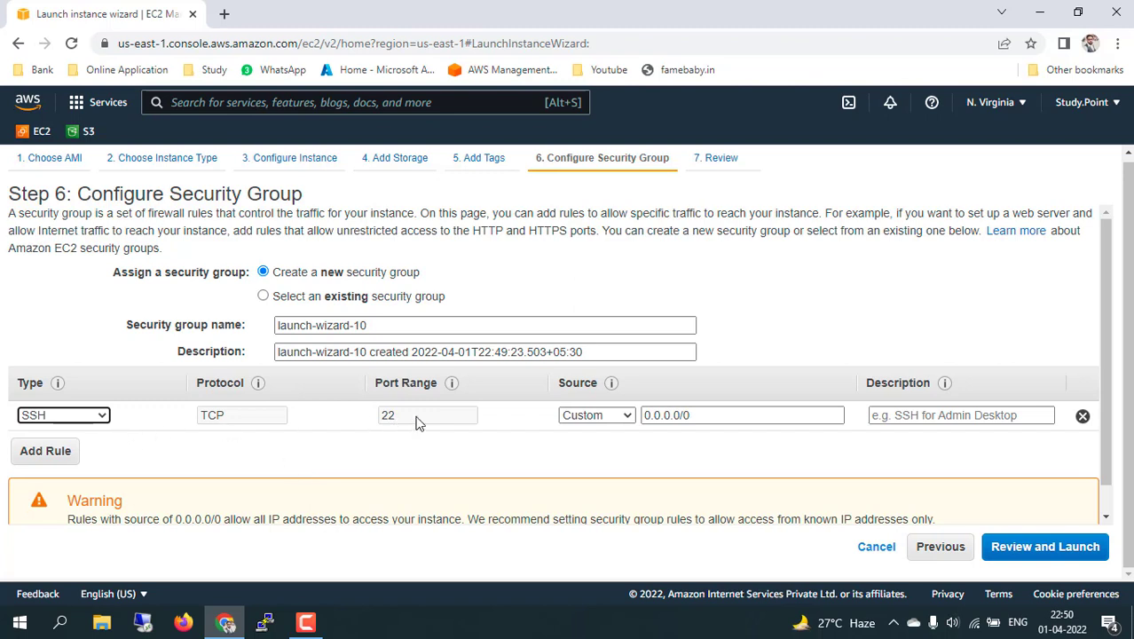
pyautogui.click(613, 421)
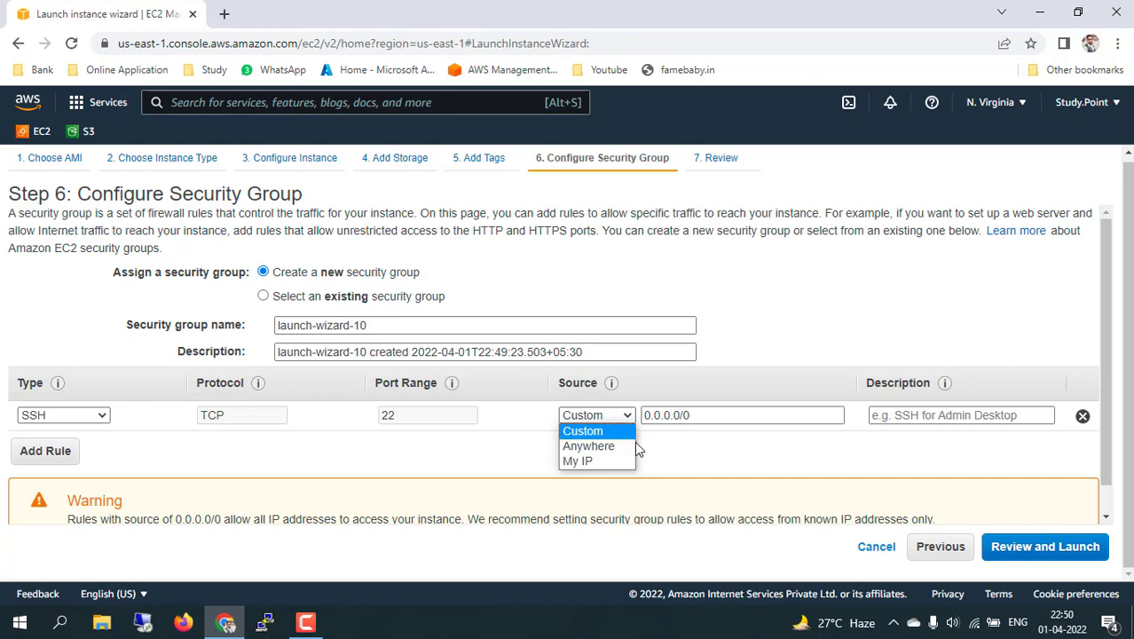
# Set the SSH rule's source to Anywhere (0.0.0.0/0, ::/0) and go to Review Instance Launch.
pyautogui.click(622, 447)
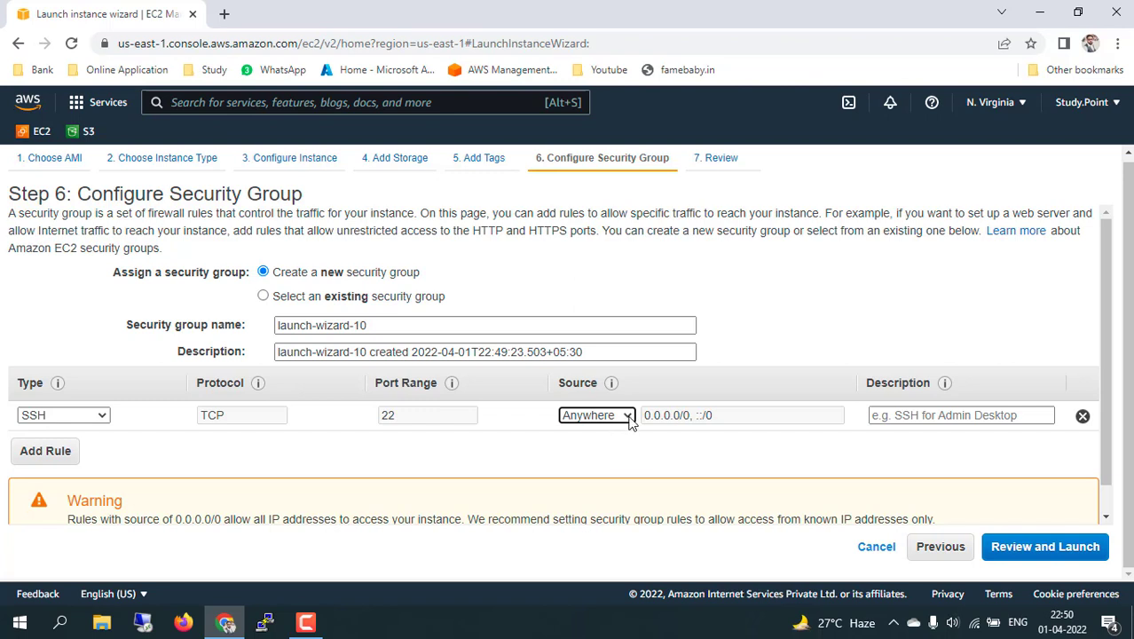
pyautogui.click(630, 420)
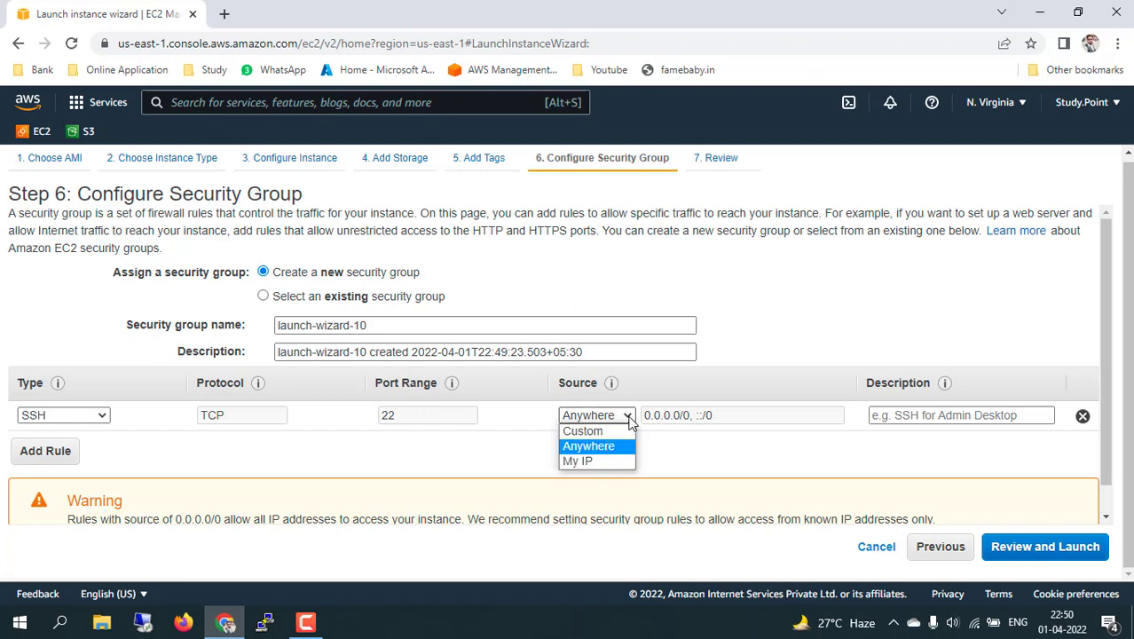
pyautogui.click(612, 430)
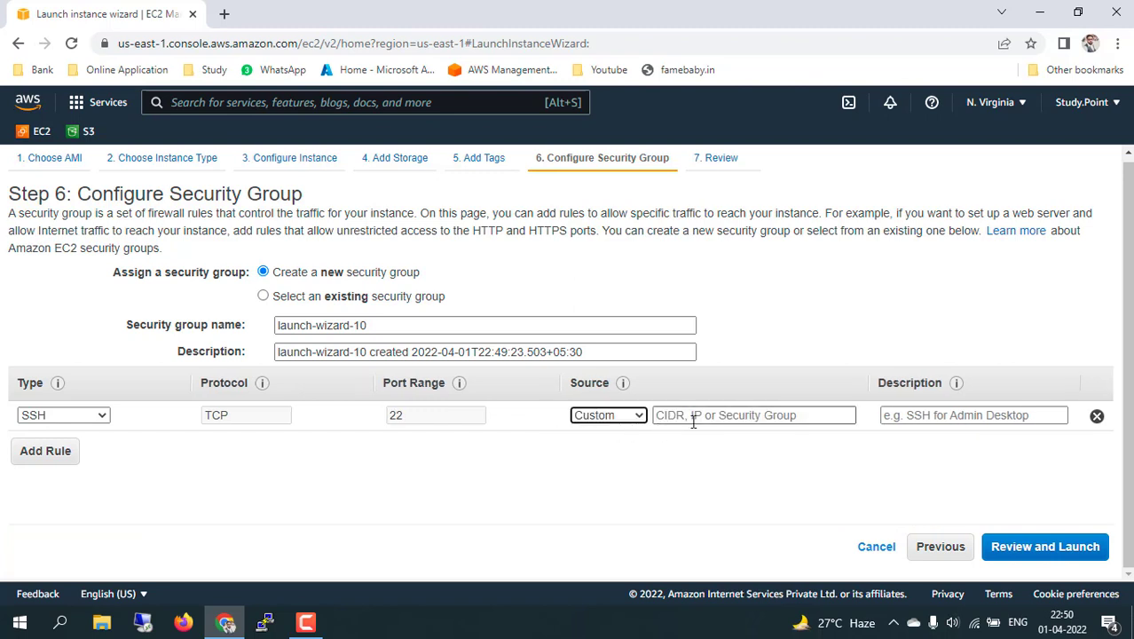
pyautogui.click(642, 417)
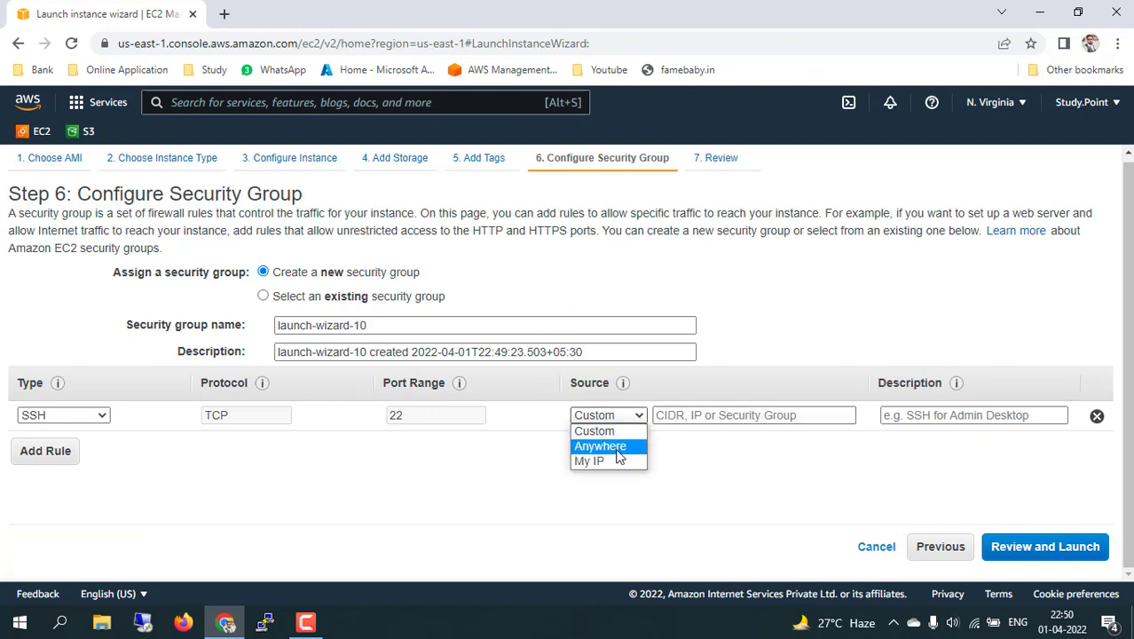
pyautogui.click(610, 447)
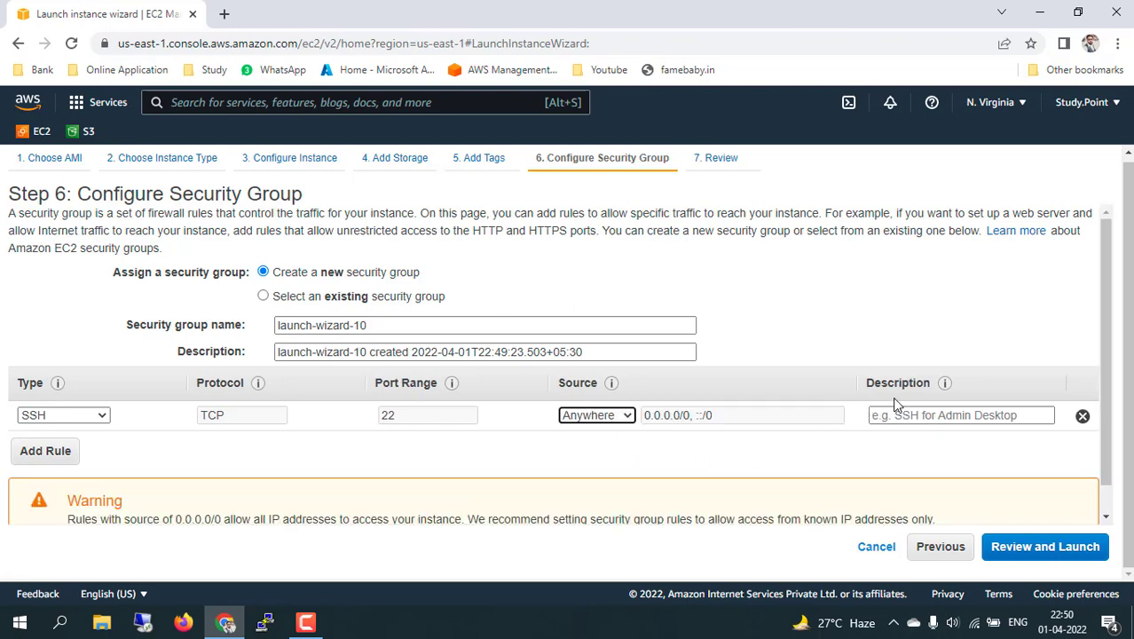
pyautogui.click(925, 413)
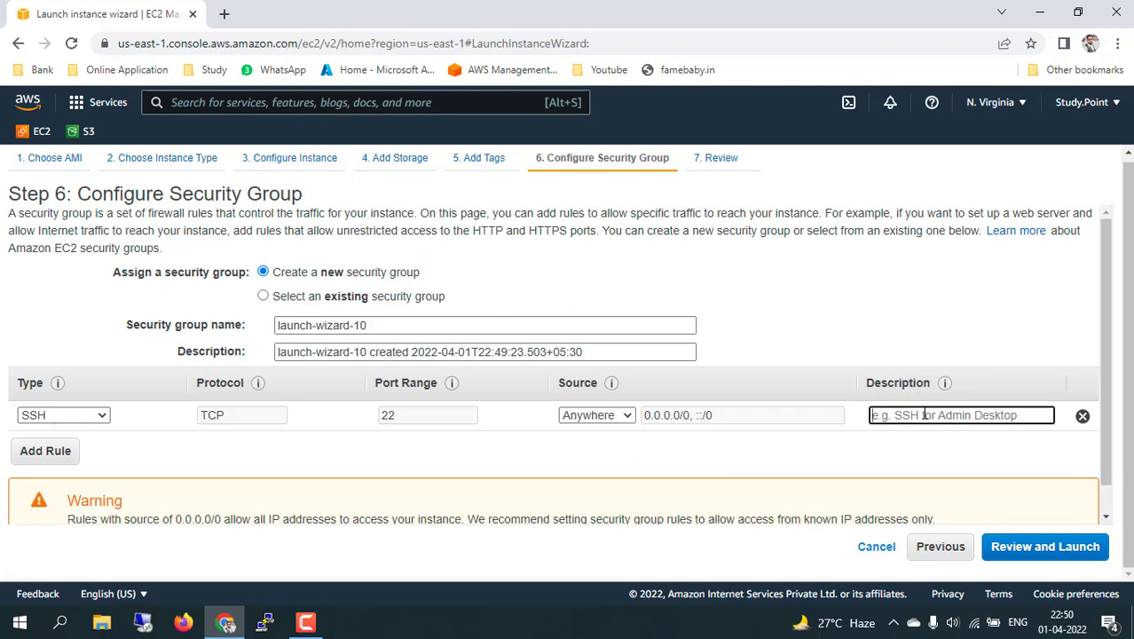
pyautogui.scroll(-1, 856, 455)
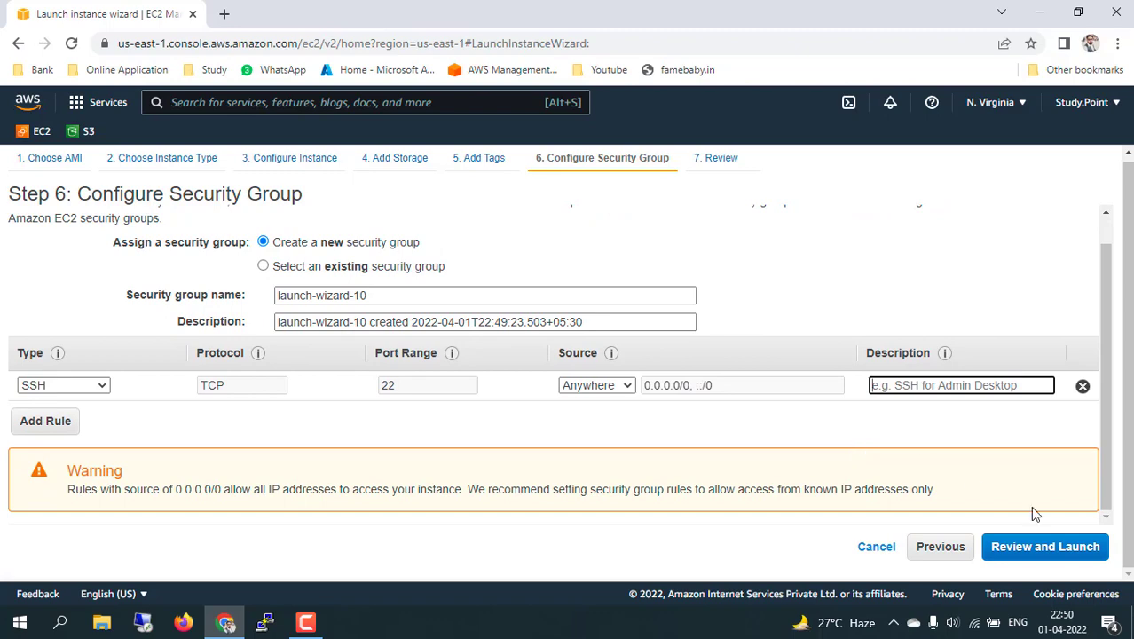
pyautogui.click(1042, 547)
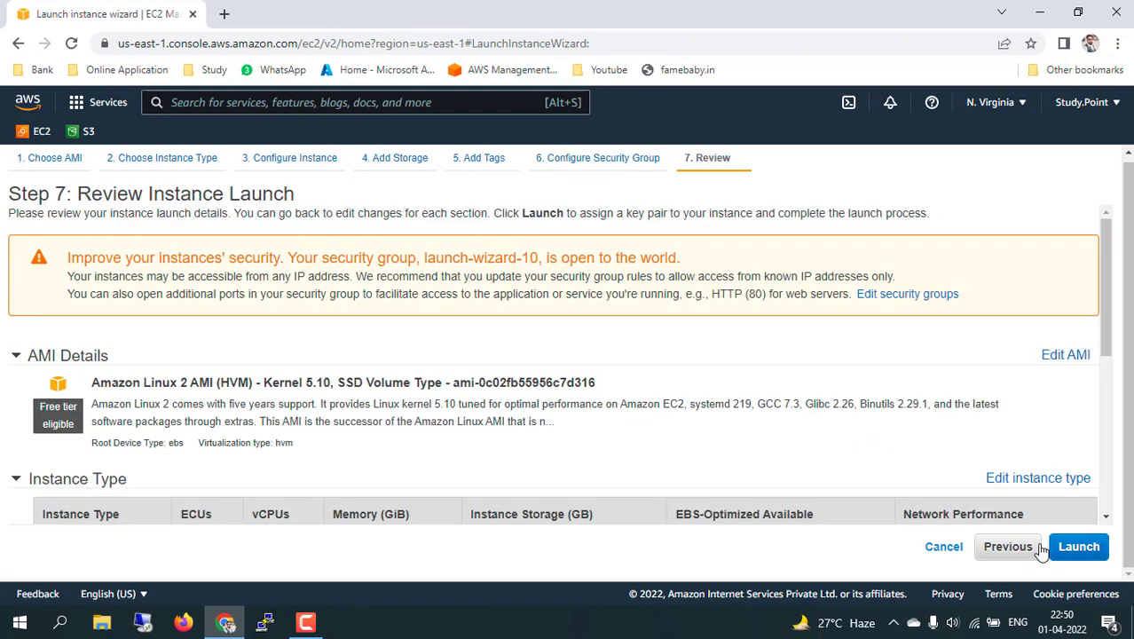
# Look over the launch review and choose Launch to reach the key pair dialog.
pyautogui.scroll(-2, 905, 446)
pyautogui.scroll(-2, 905, 446)
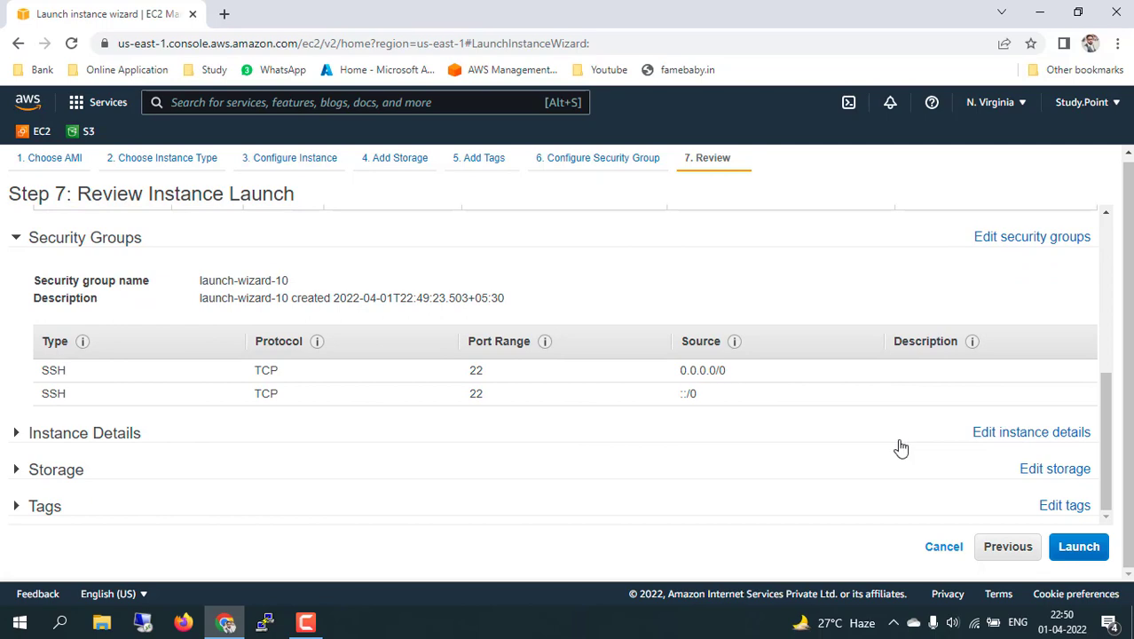
pyautogui.click(1081, 547)
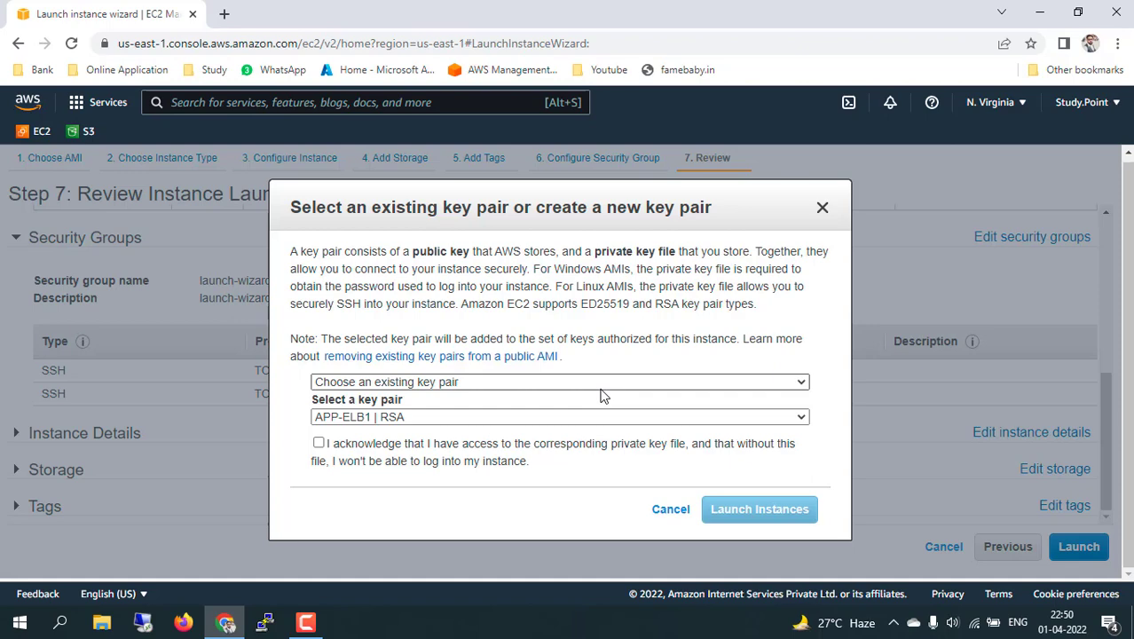
# Choose to create a new key pair named 'EC2linux'.
pyautogui.click(680, 385)
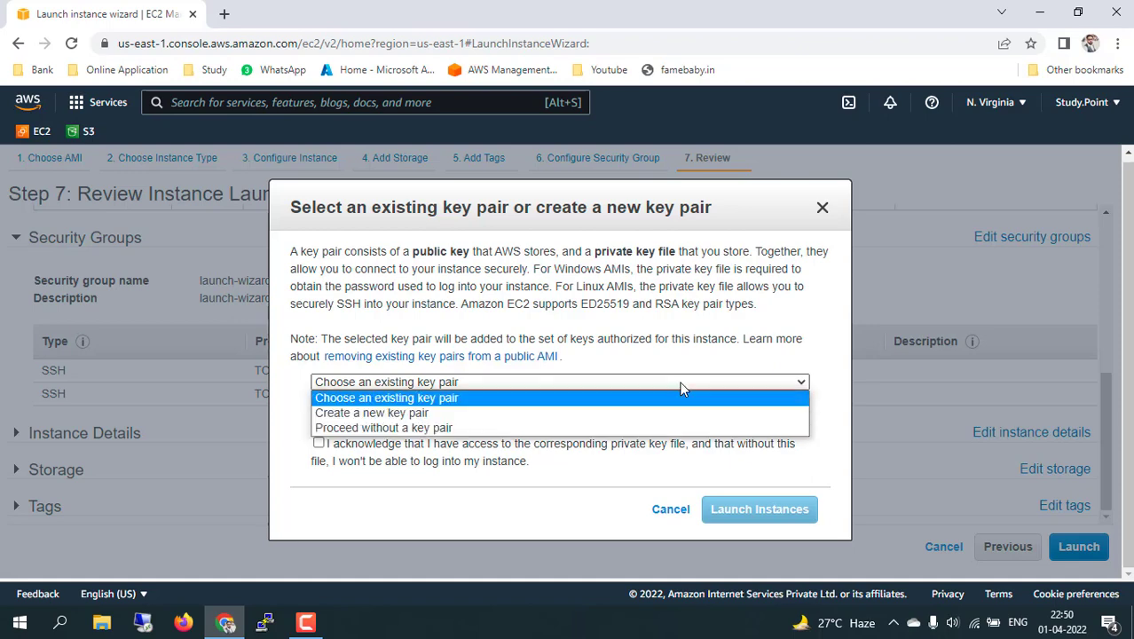
pyautogui.click(453, 415)
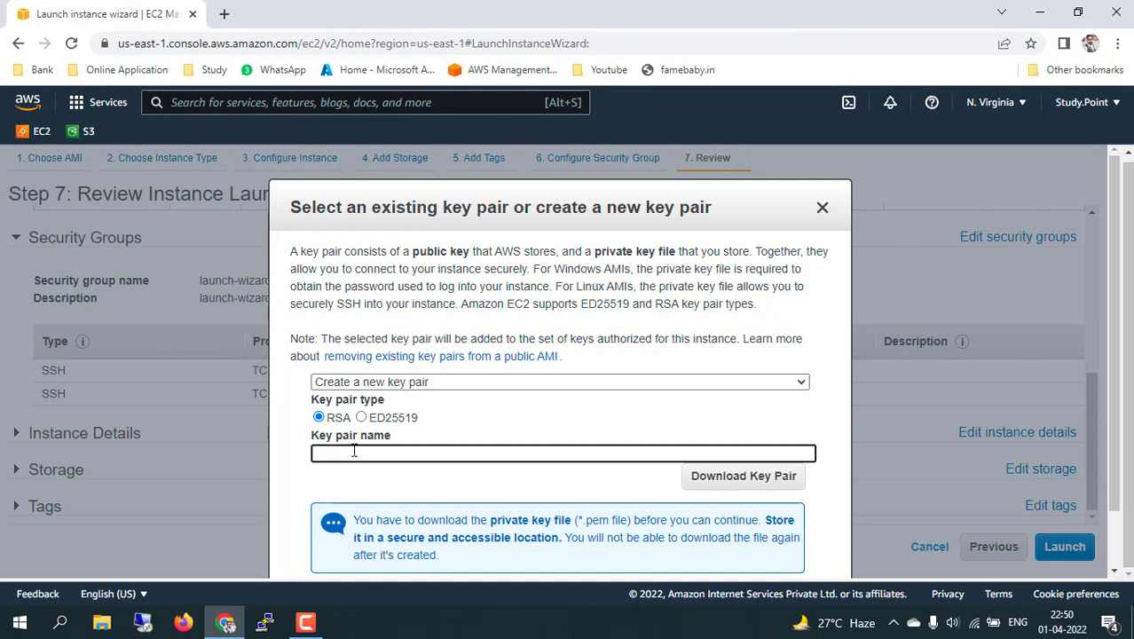
pyautogui.write('EC@linux')
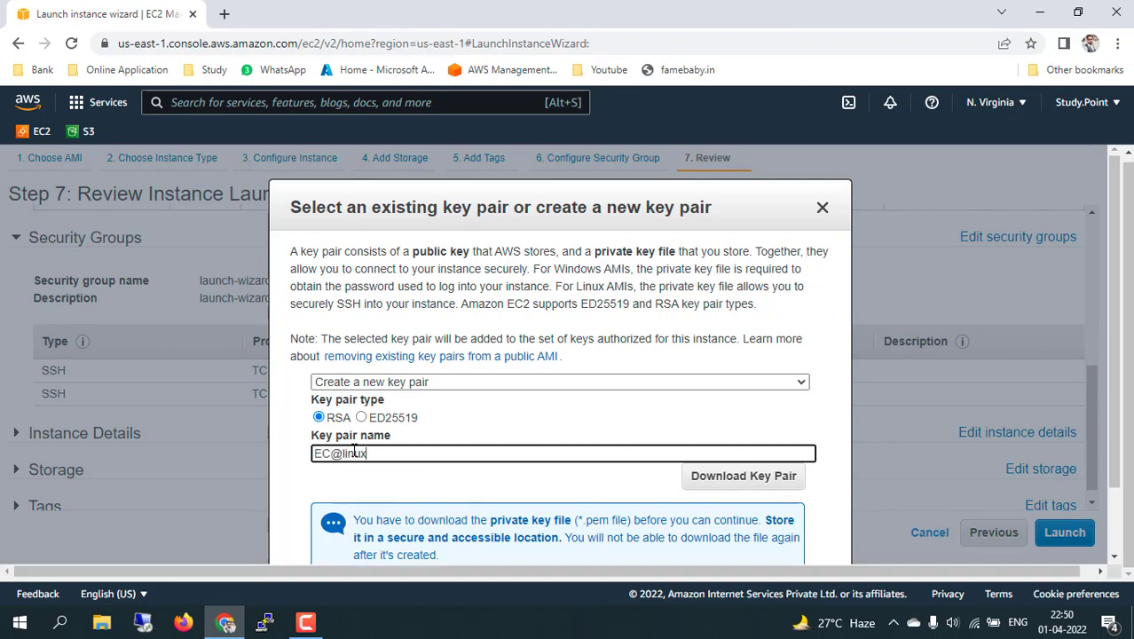
pyautogui.click(343, 454)
pyautogui.press('BackSpace')
pyautogui.write('2')
pyautogui.scroll(-1, 575, 453)
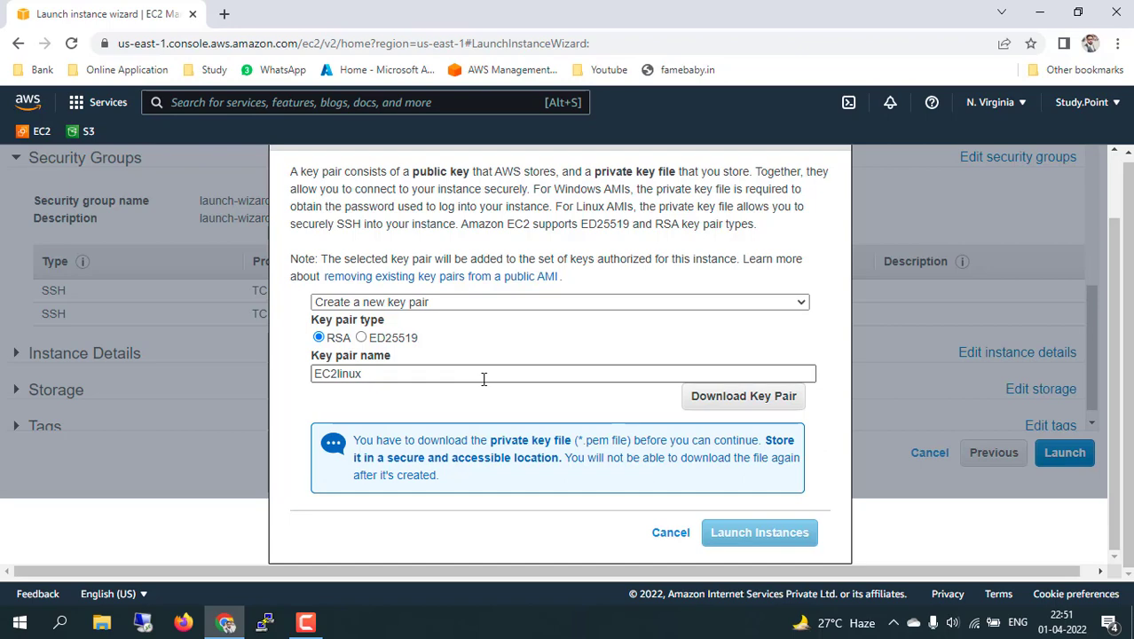
# Download EC2linux.pem to Local Disk D, launch the instance, and confirm the saved file in its folder.
pyautogui.click(730, 398)
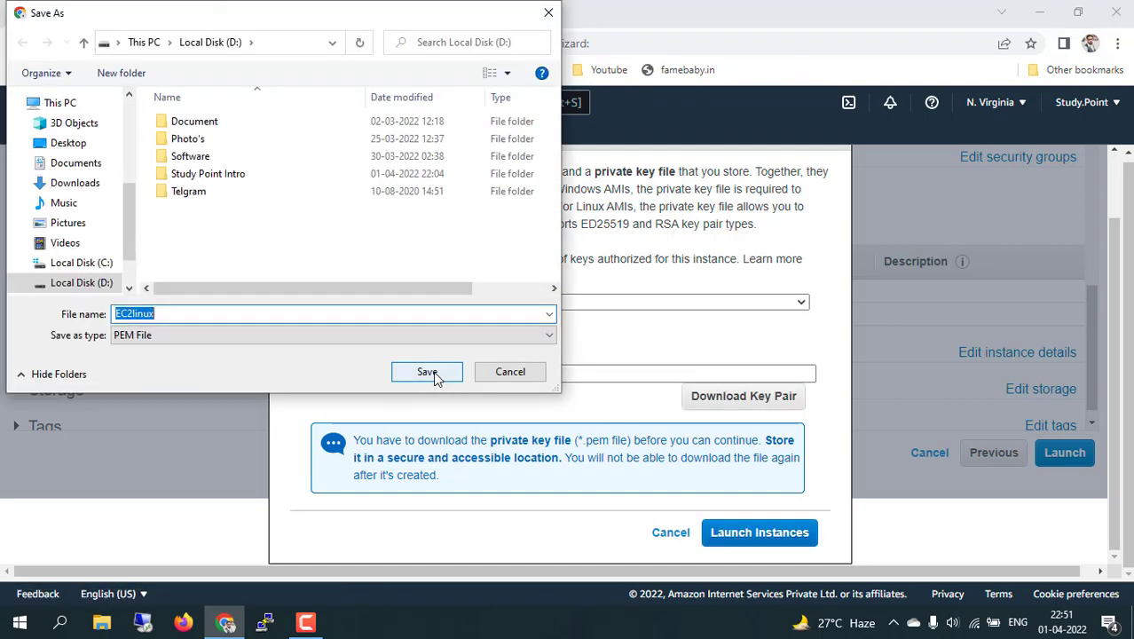
pyautogui.click(427, 372)
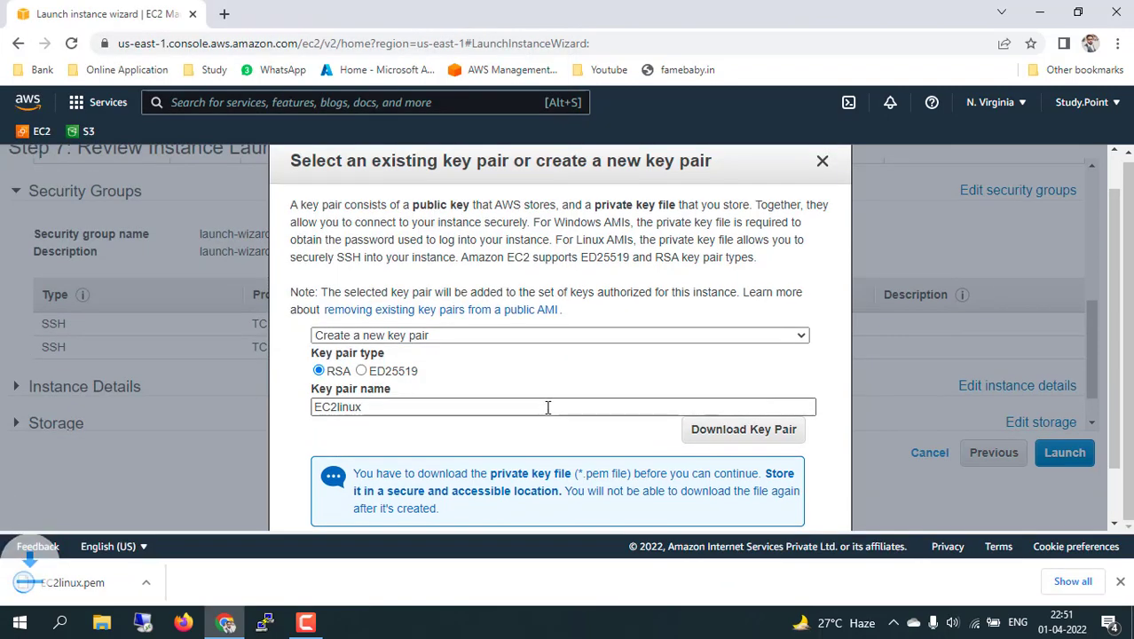
pyautogui.scroll(-2, 615, 399)
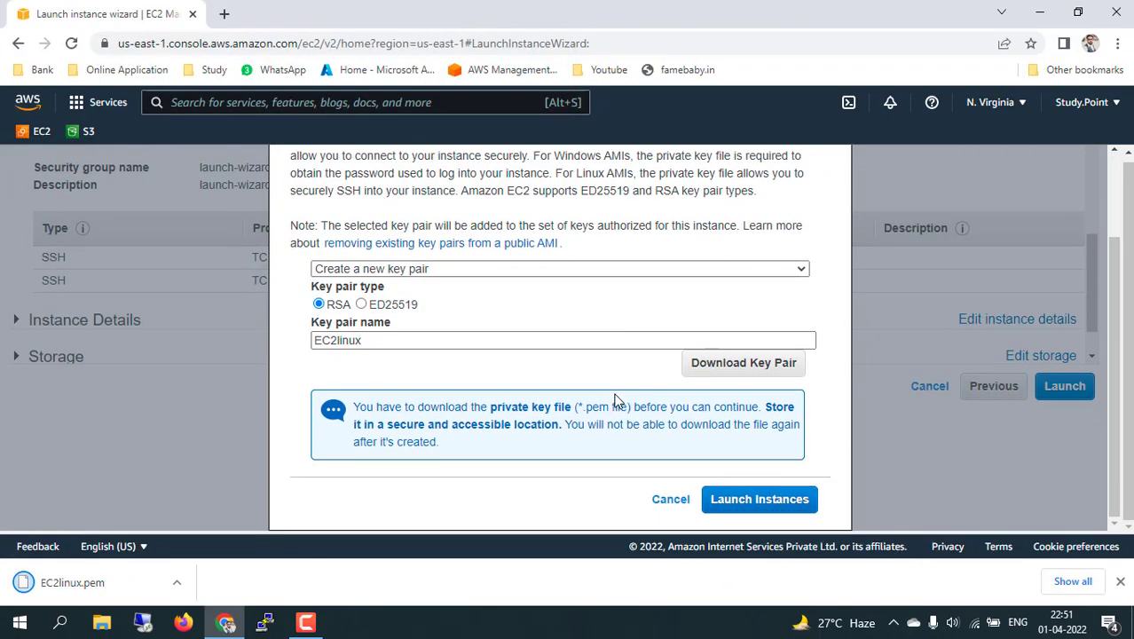
pyautogui.click(780, 501)
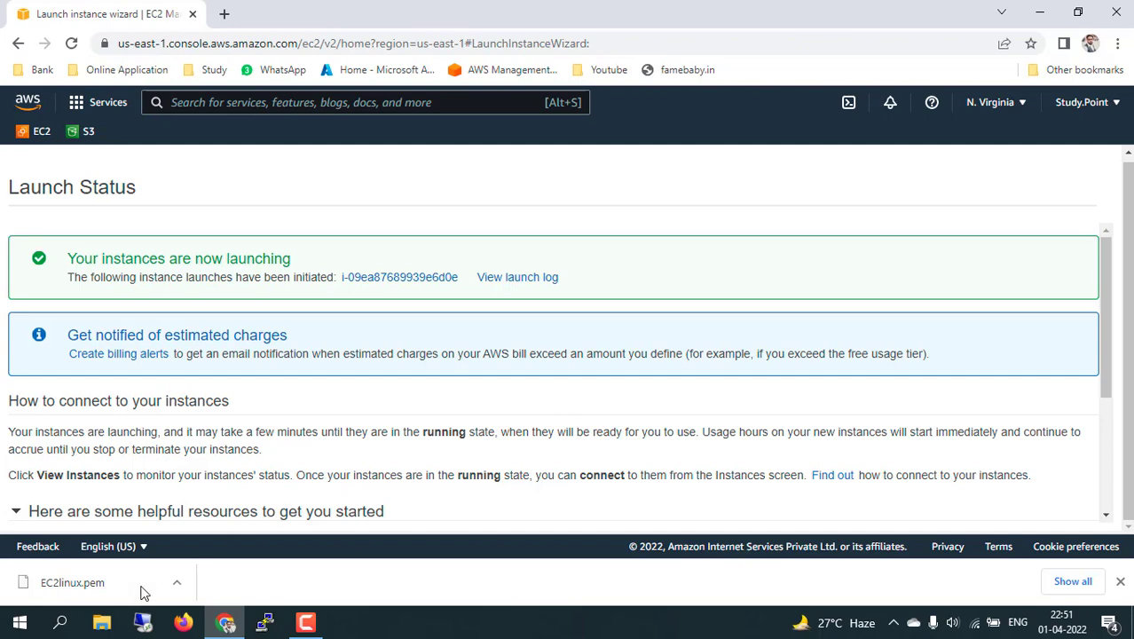
pyautogui.click(180, 590)
pyautogui.click(200, 529)
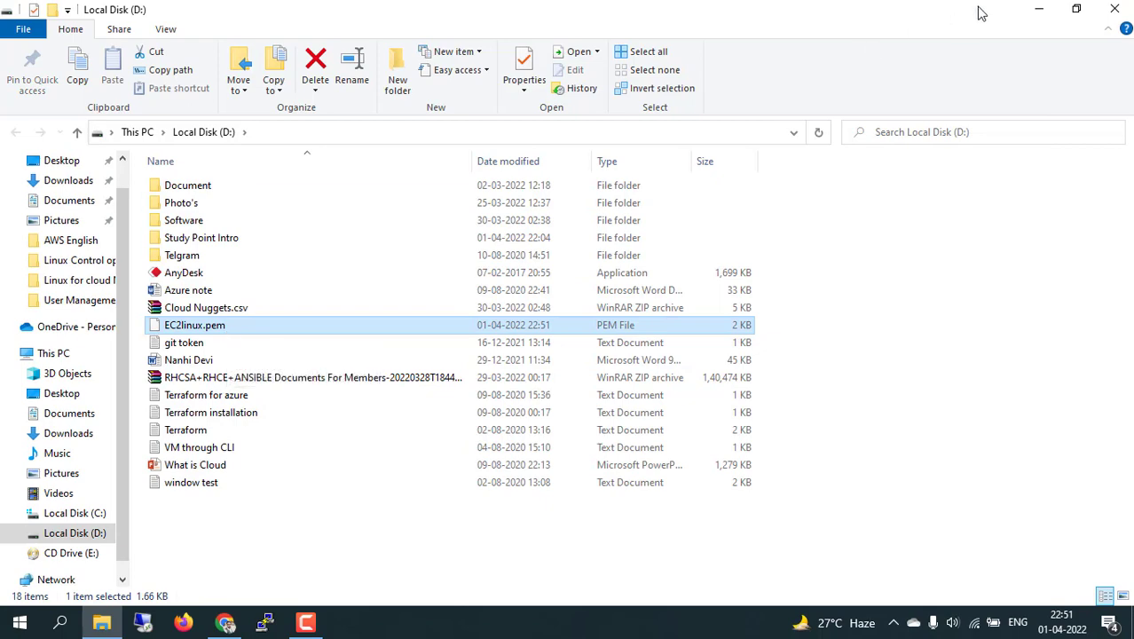
pyautogui.click(1037, 9)
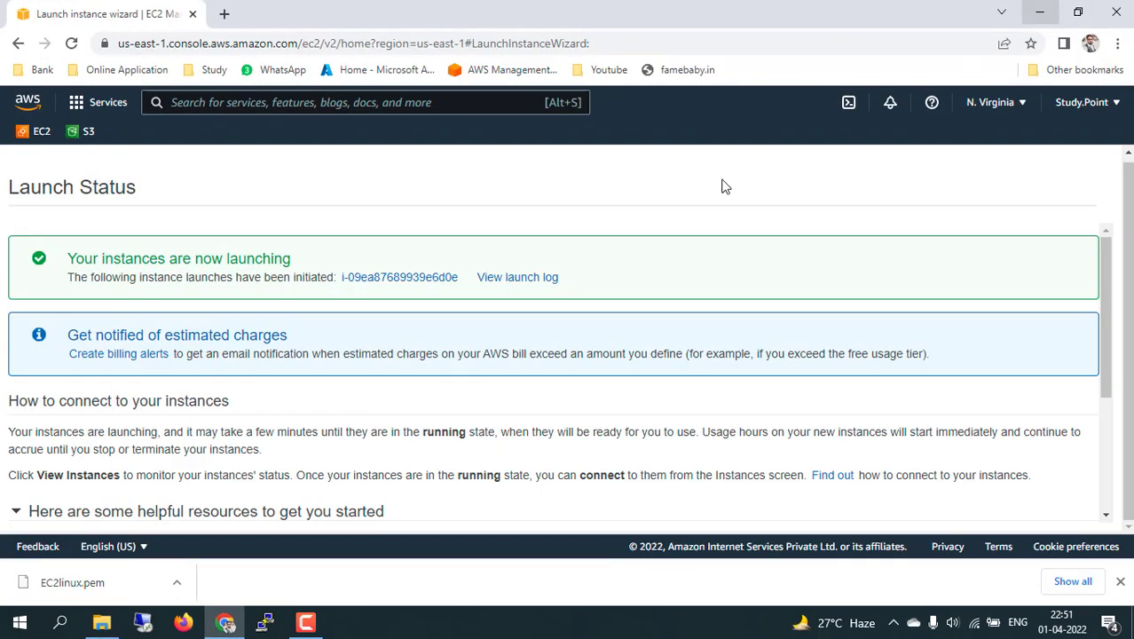
# Open instance i-09ea87689939e6d0e in the Instances list.
pyautogui.click(421, 277)
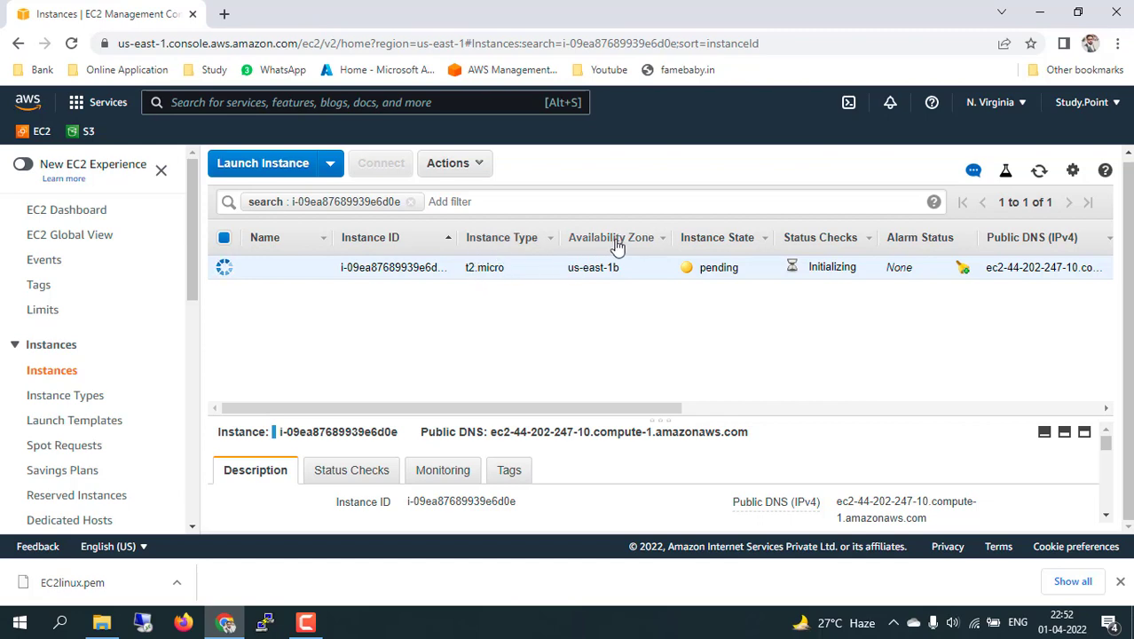
pyautogui.moveTo(569, 269); pyautogui.dragTo(627, 273)
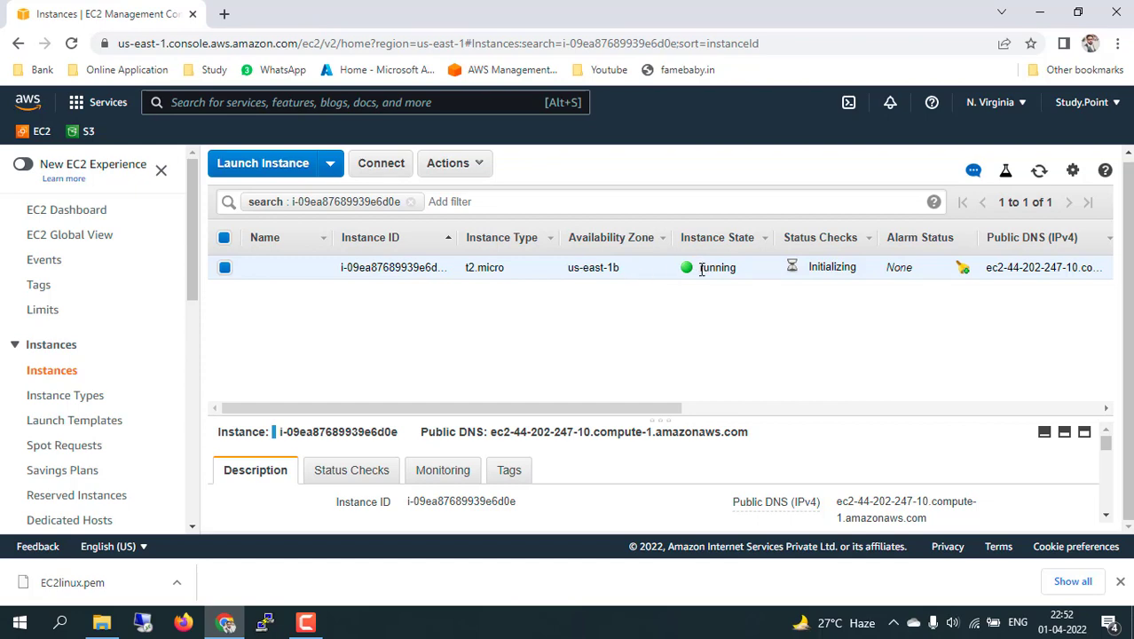
pyautogui.moveTo(701, 270); pyautogui.dragTo(730, 271)
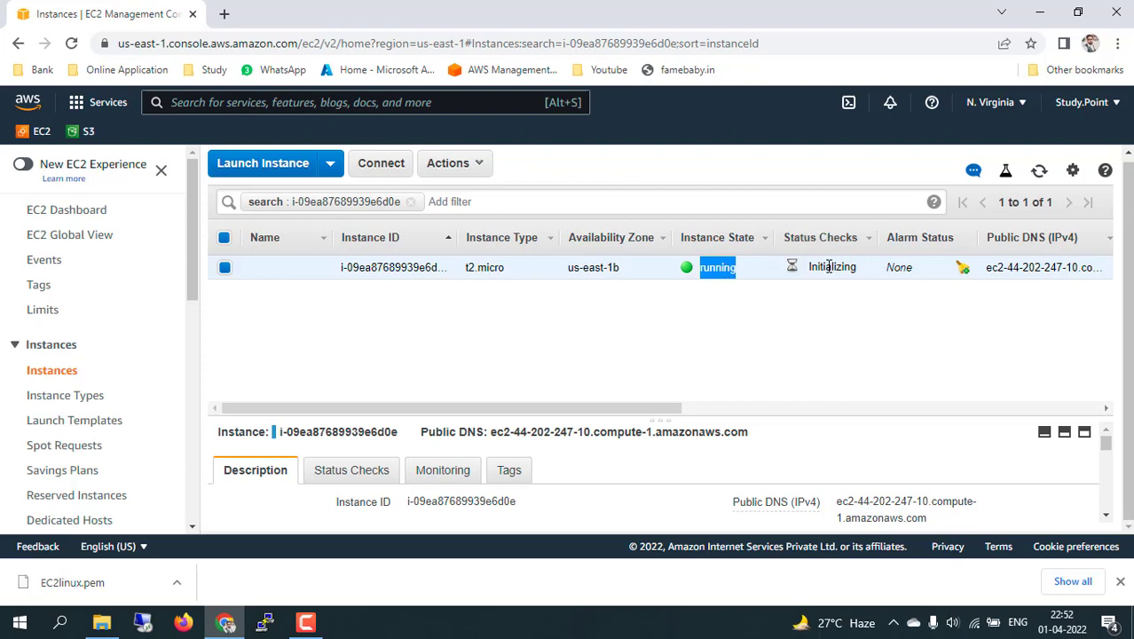
pyautogui.moveTo(810, 267); pyautogui.dragTo(856, 274)
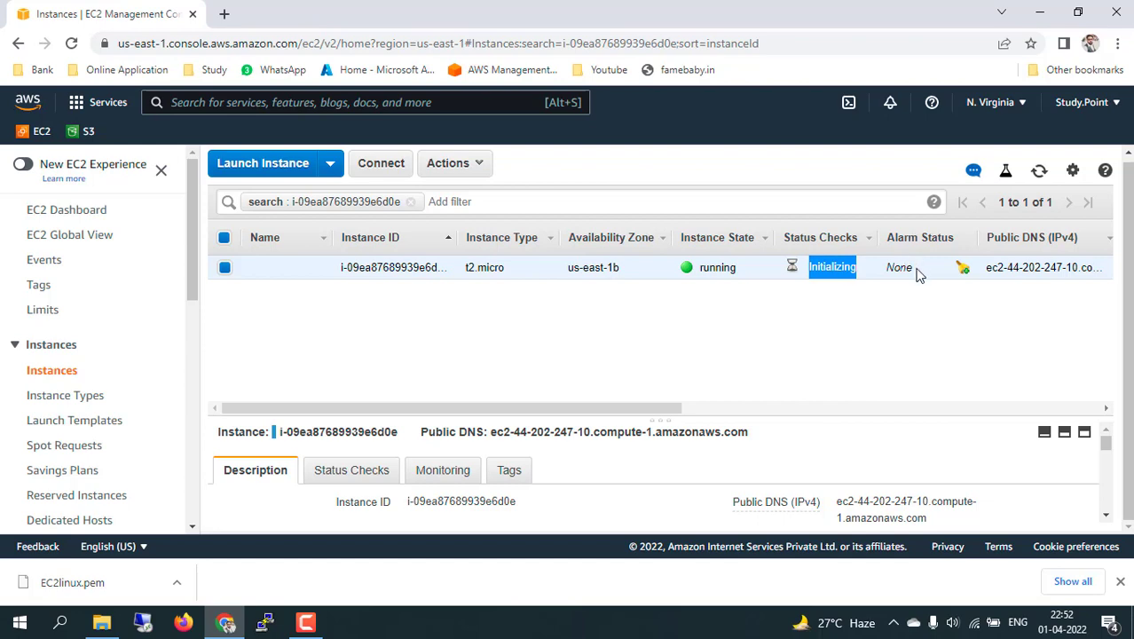
pyautogui.moveTo(645, 408); pyautogui.dragTo(925, 408)
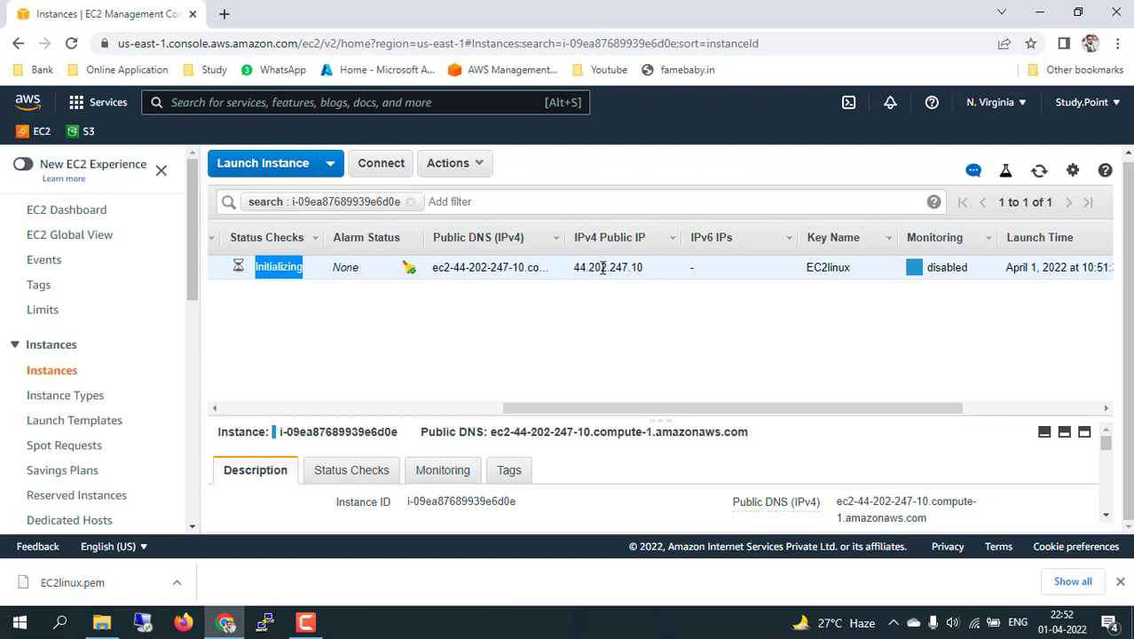
pyautogui.moveTo(602, 267); pyautogui.dragTo(663, 271)
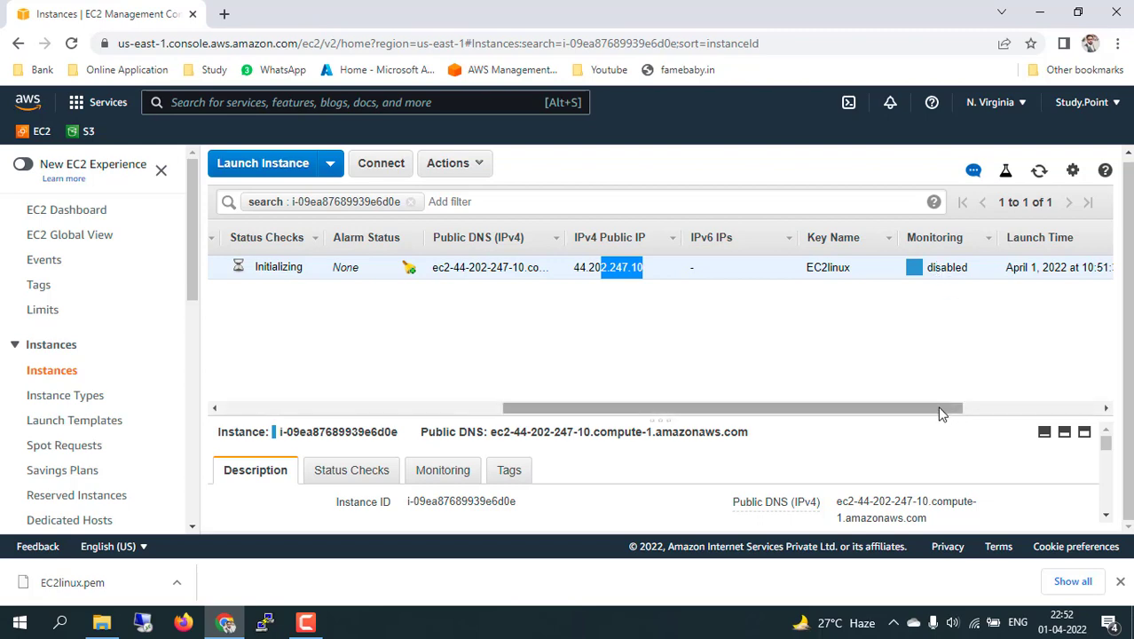
pyautogui.moveTo(942, 410); pyautogui.dragTo(643, 407)
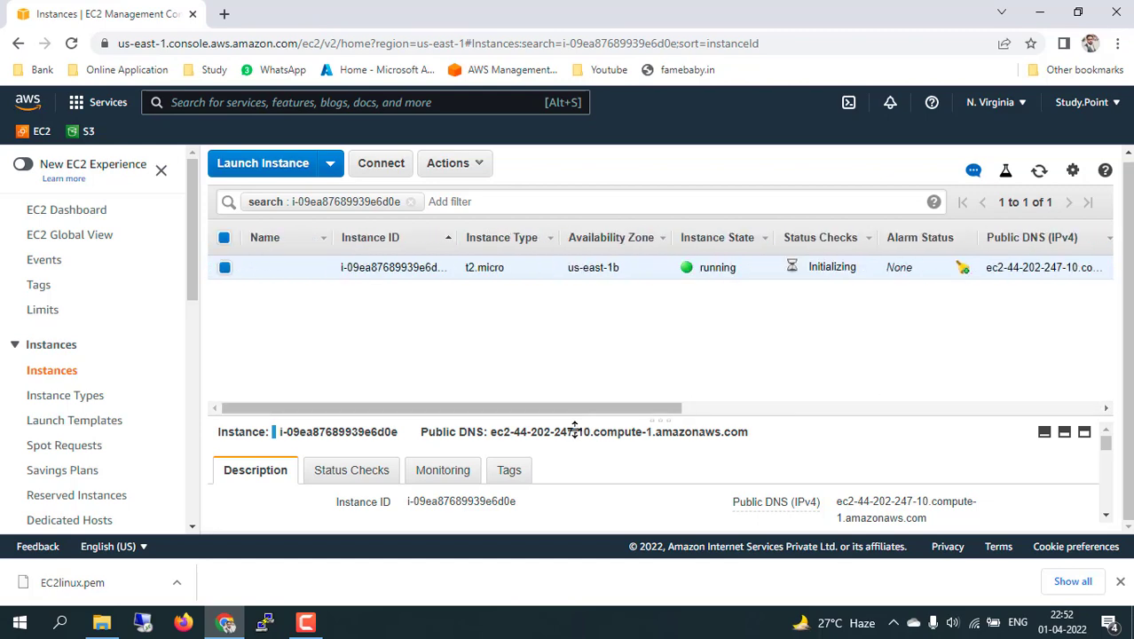
pyautogui.scroll(-1, 761, 464)
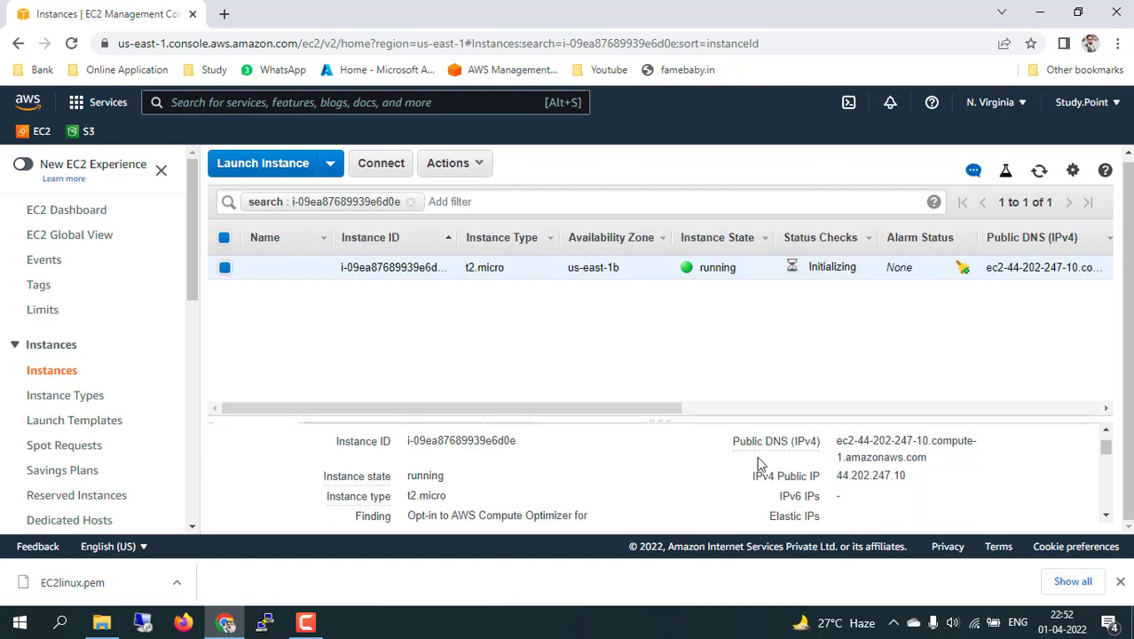
# Enlarge the instance details pane and look over the instance ID and Public DNS.
pyautogui.scroll(1, 756, 479)
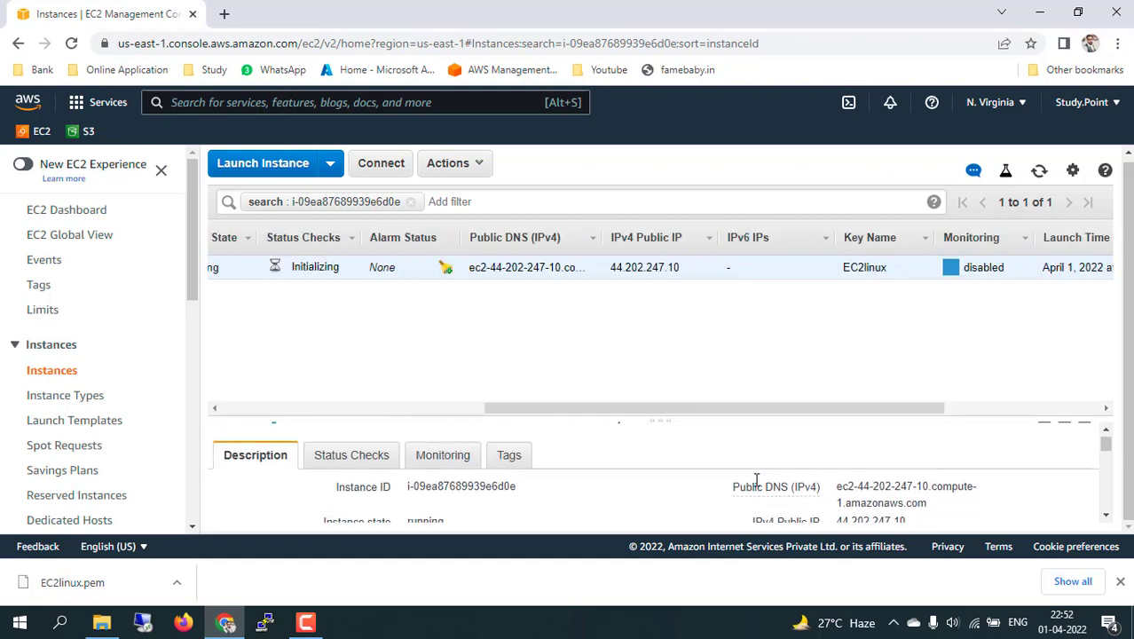
pyautogui.click(1064, 432)
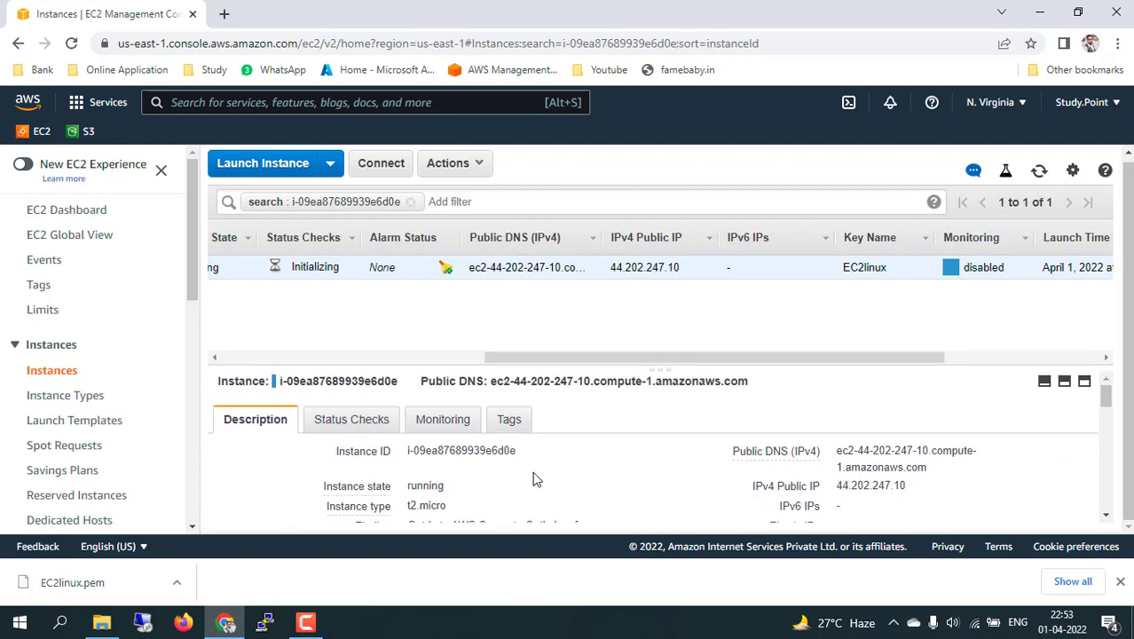
pyautogui.moveTo(424, 454); pyautogui.dragTo(496, 452)
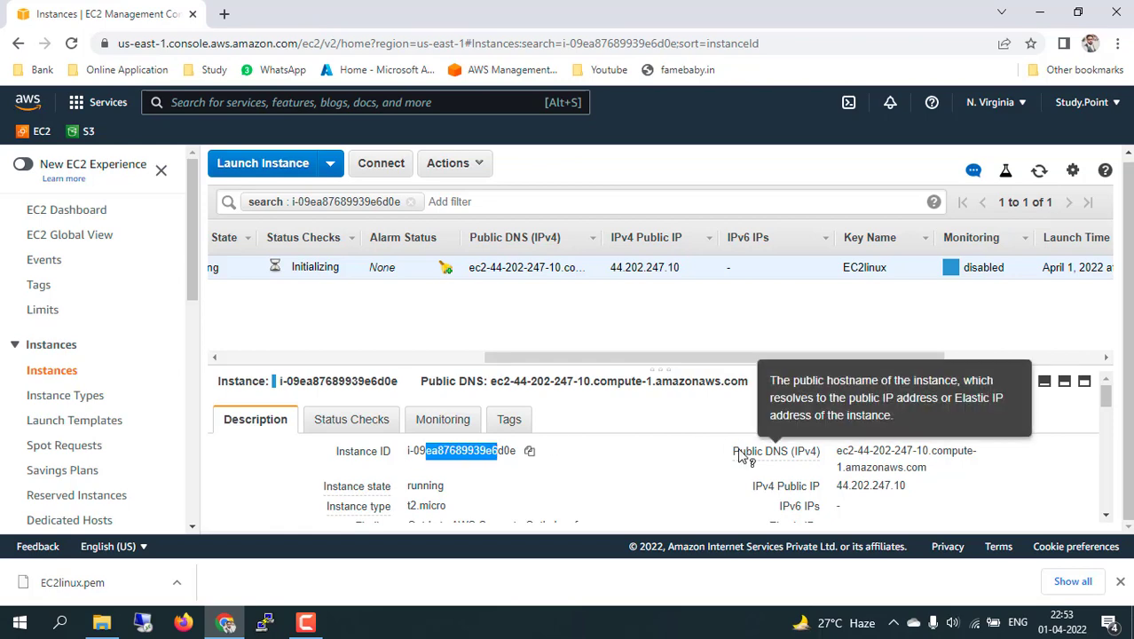
pyautogui.moveTo(739, 451); pyautogui.dragTo(872, 451)
# Review the t2.micro instance type, private DNS name and launch-wizard-10 security group.
pyautogui.scroll(-1, 750, 499)
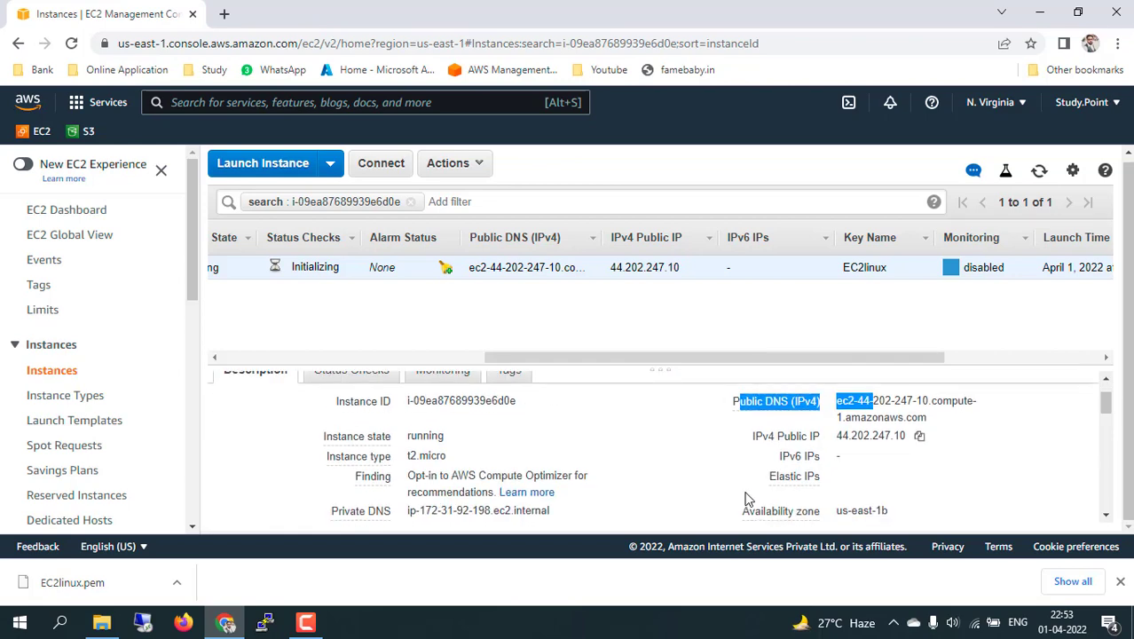
pyautogui.click(408, 441)
pyautogui.moveTo(412, 455); pyautogui.dragTo(418, 456)
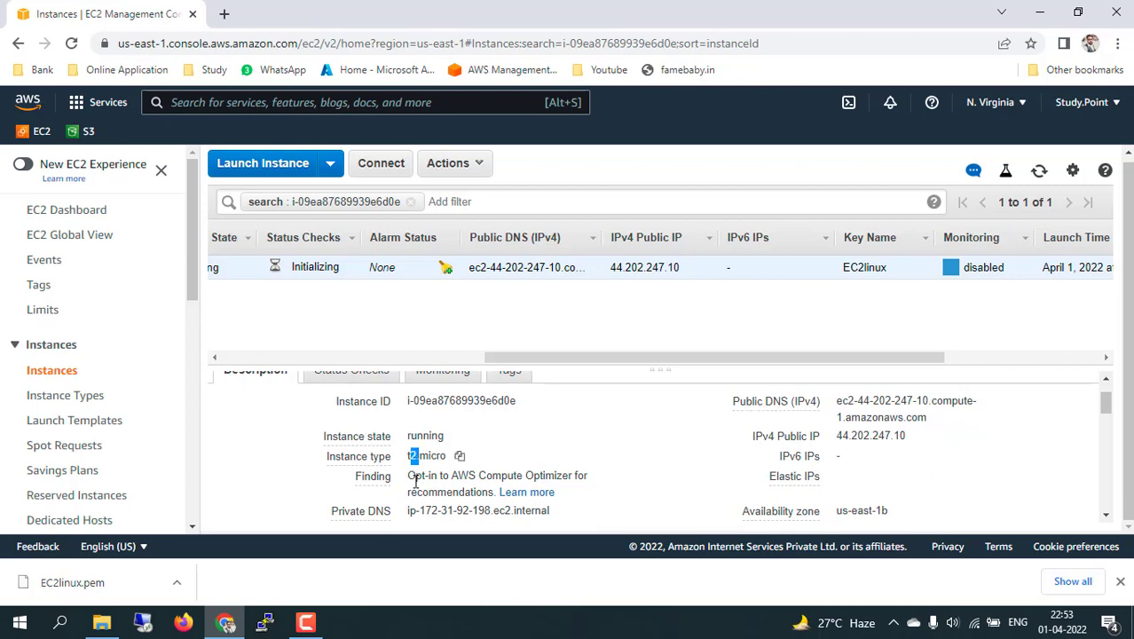
pyautogui.scroll(-1, 653, 484)
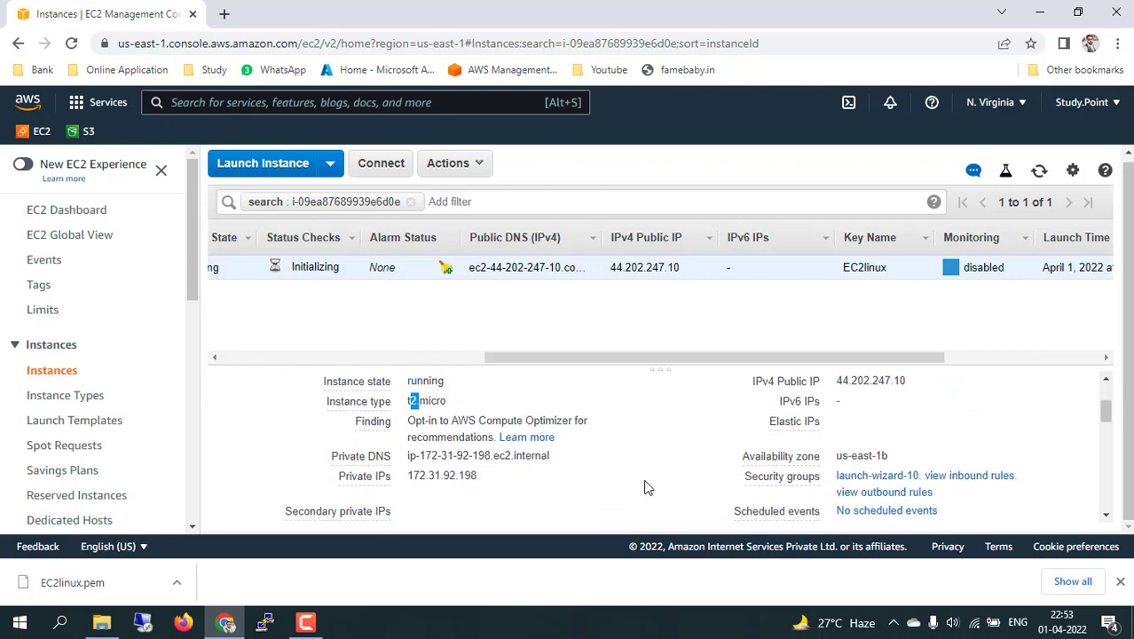
pyautogui.moveTo(409, 457); pyautogui.dragTo(516, 455)
pyautogui.click(709, 469)
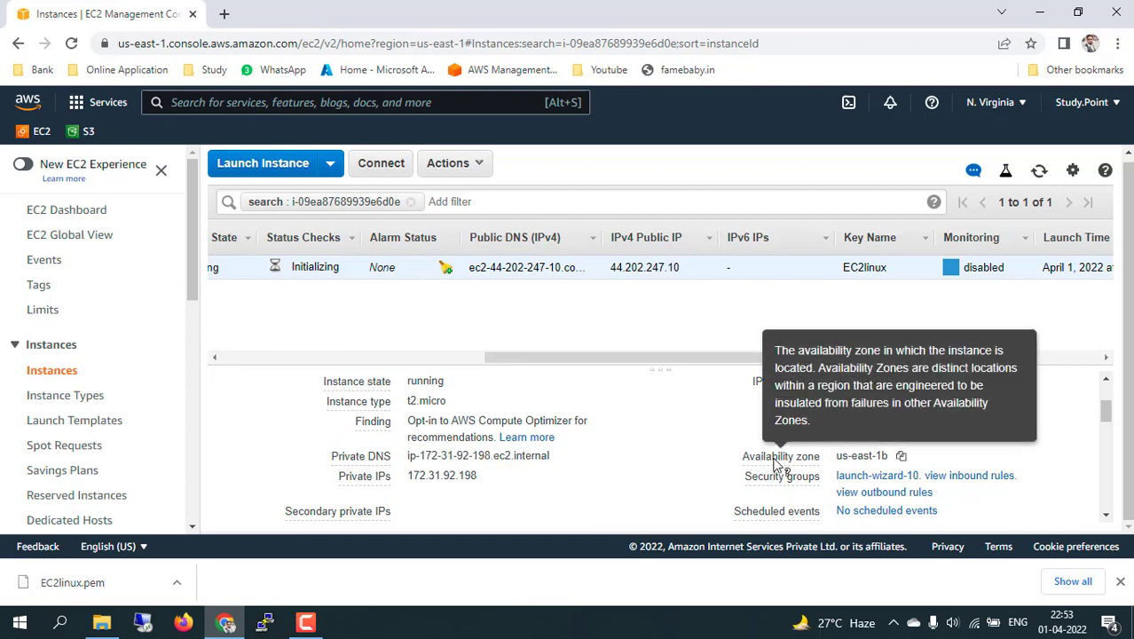
pyautogui.moveTo(750, 485); pyautogui.dragTo(843, 483)
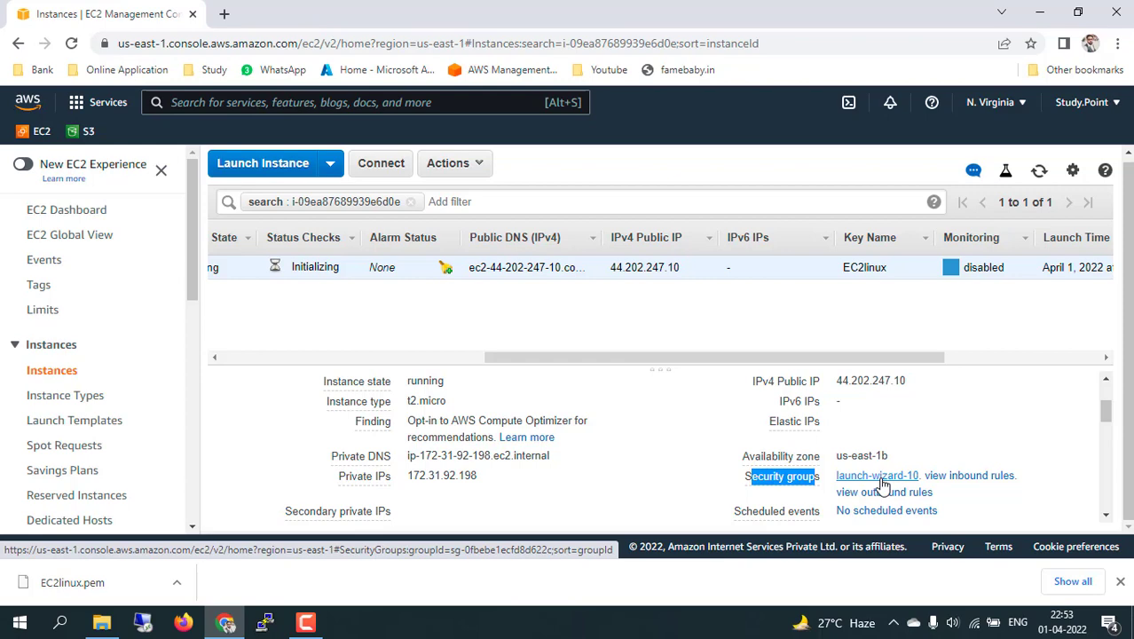
# View security group launch-wizard-10 in a new tab, then return to the Instances tab.
pyautogui.keyDown('ctrl'); pyautogui.click(883, 486); pyautogui.keyUp('ctrl')
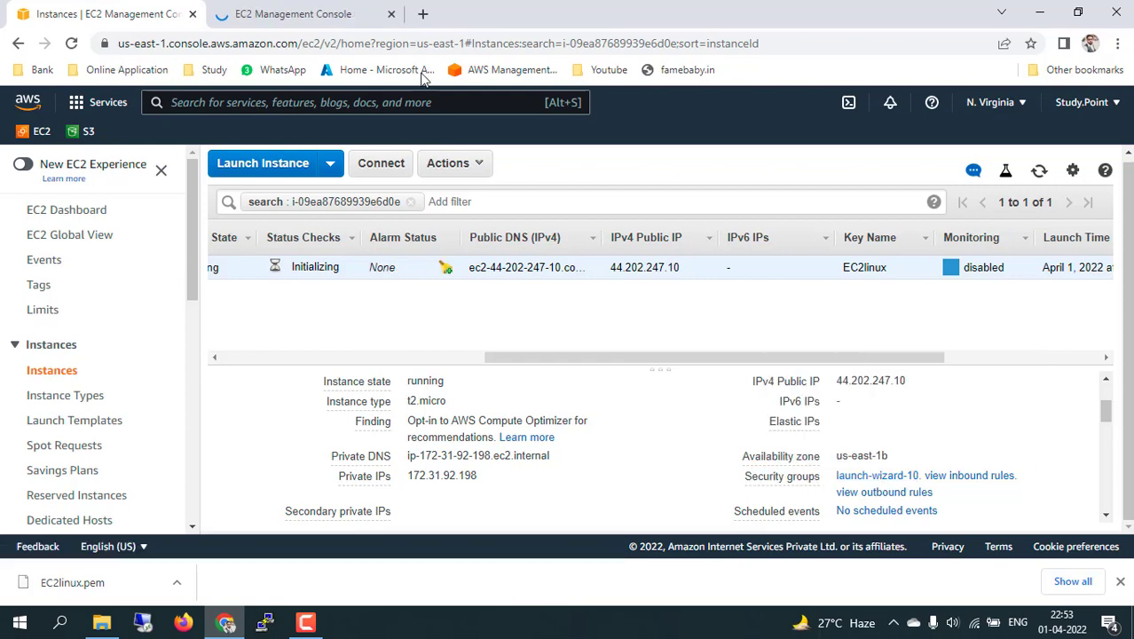
pyautogui.click(306, 10)
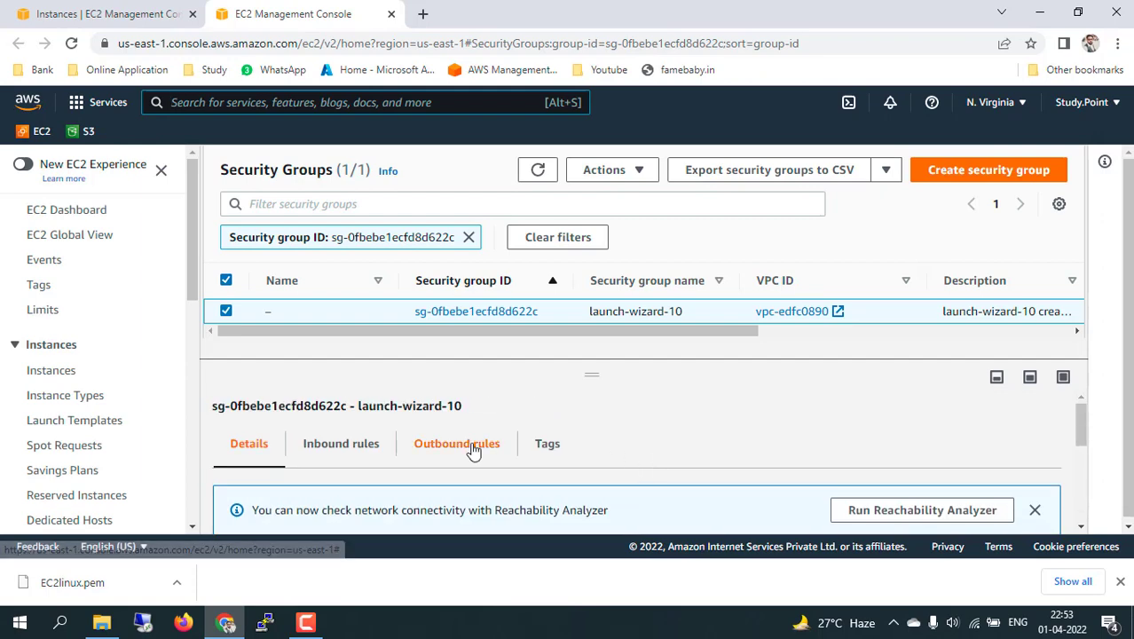
pyautogui.click(109, 9)
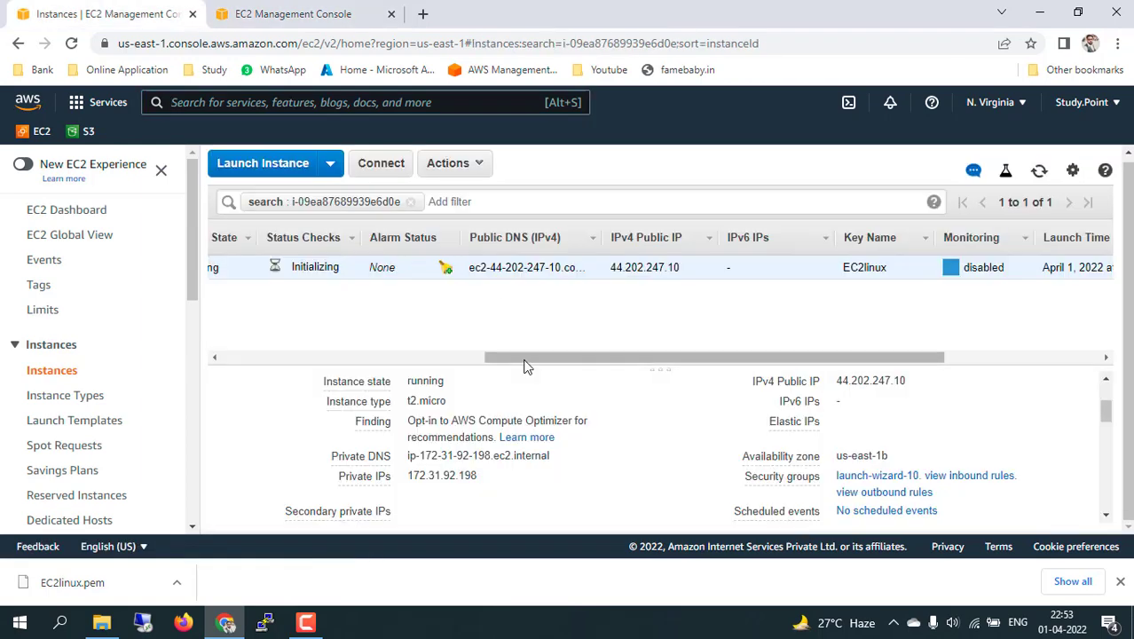
pyautogui.scroll(-1, 647, 482)
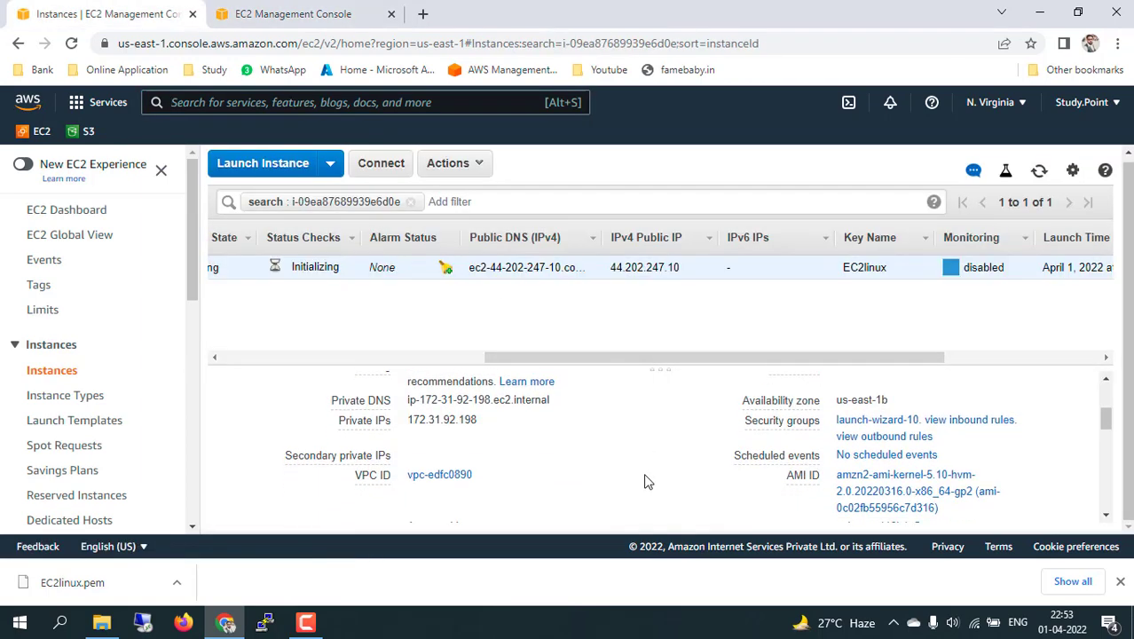
pyautogui.scroll(-1, 601, 482)
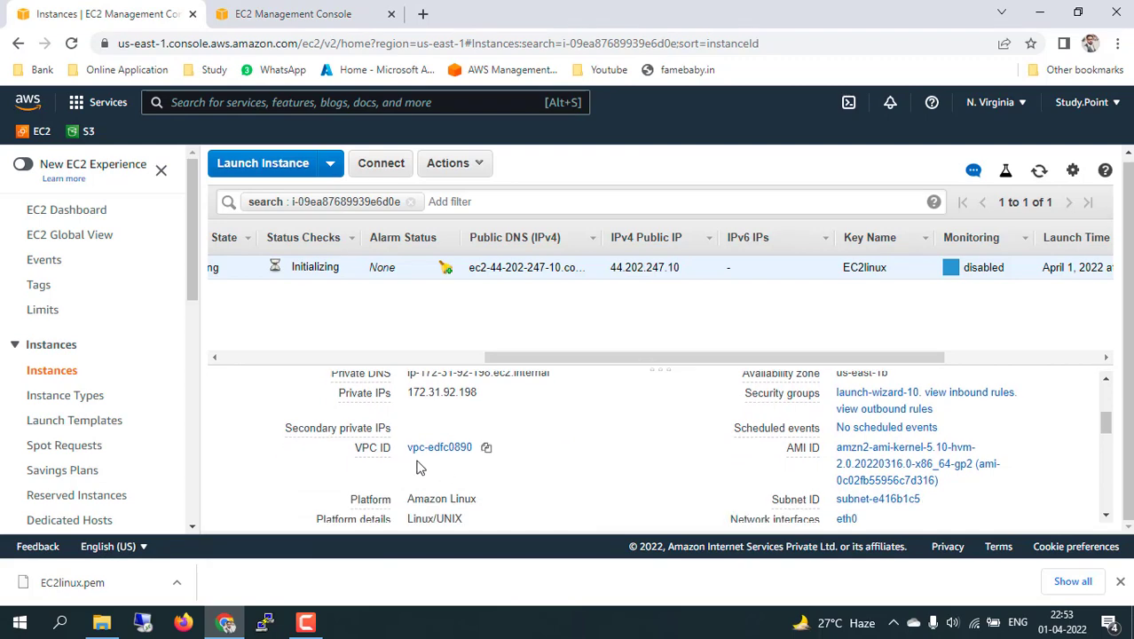
pyautogui.moveTo(796, 442)
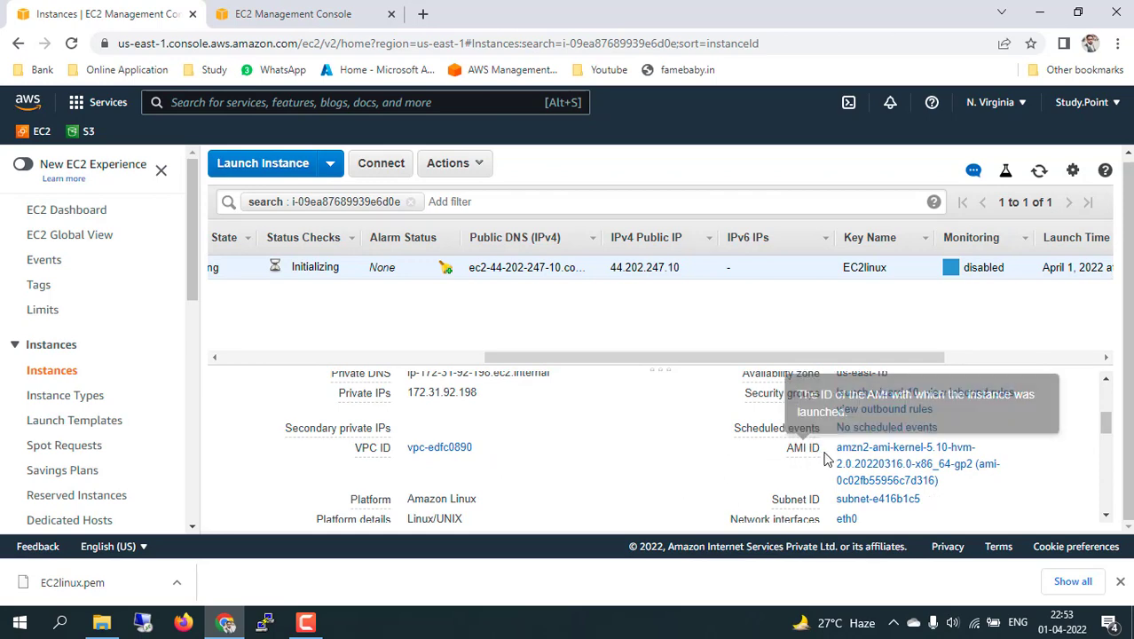
pyautogui.scroll(-1, 743, 489)
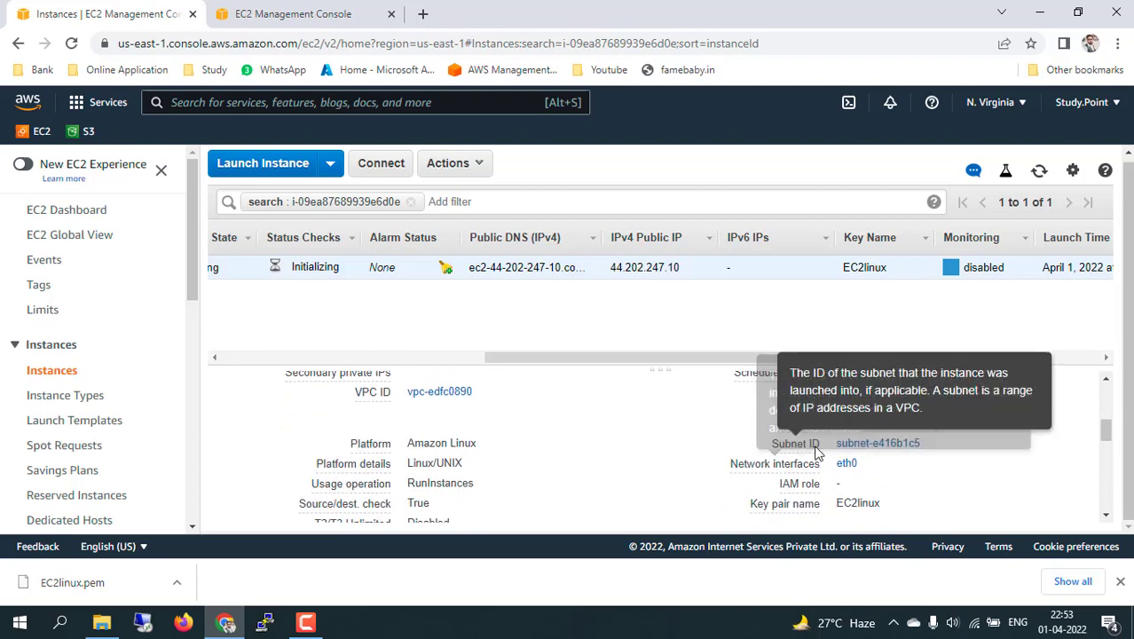
pyautogui.moveTo(752, 467)
pyautogui.scroll(-1, 757, 468)
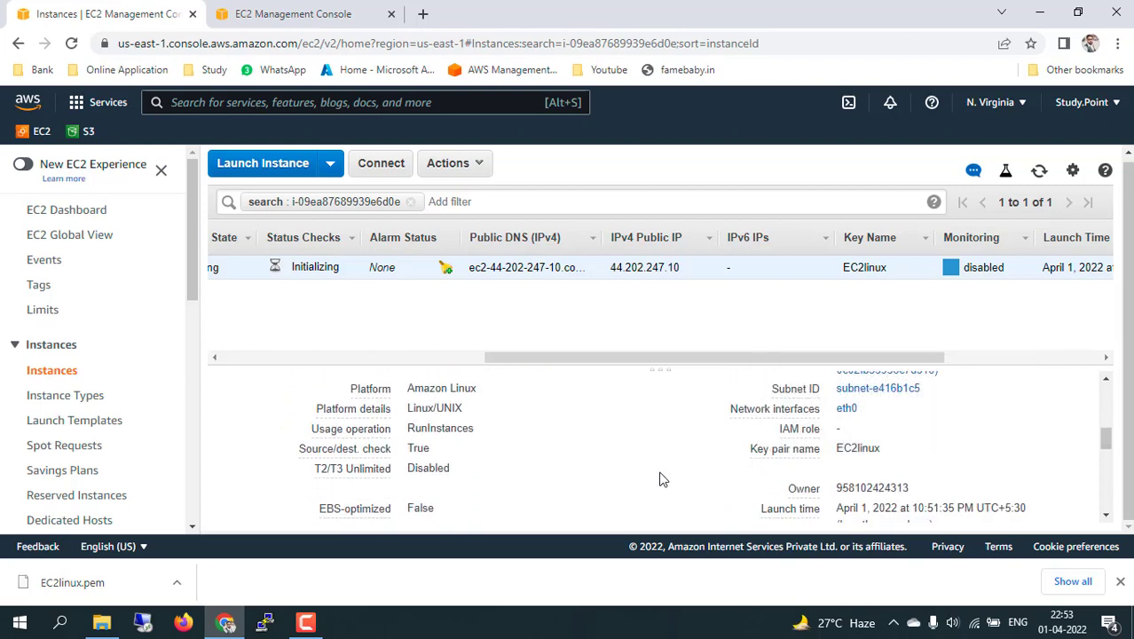
pyautogui.scroll(-1, 661, 476)
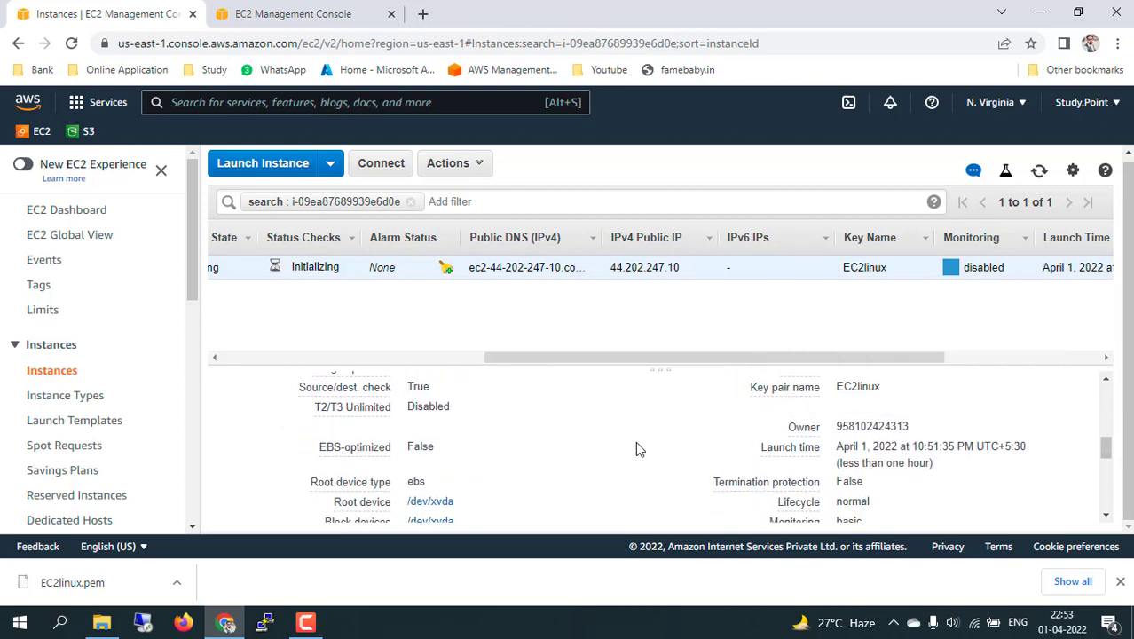
pyautogui.scroll(-2, 648, 489)
pyautogui.scroll(1, 651, 491)
pyautogui.scroll(1, 650, 493)
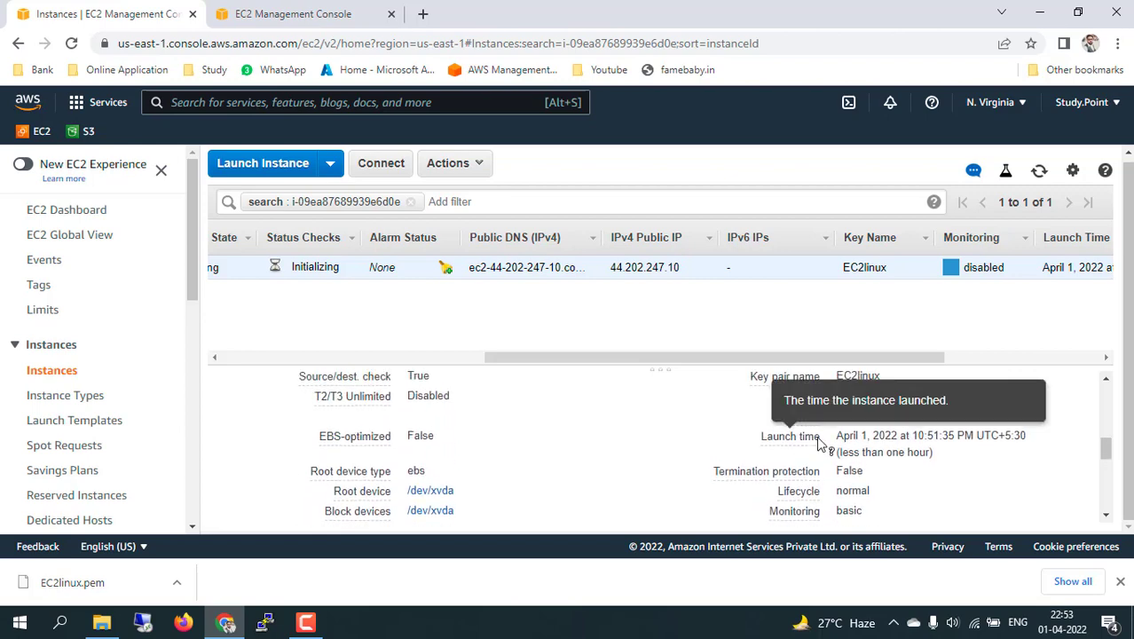
pyautogui.scroll(-1, 661, 470)
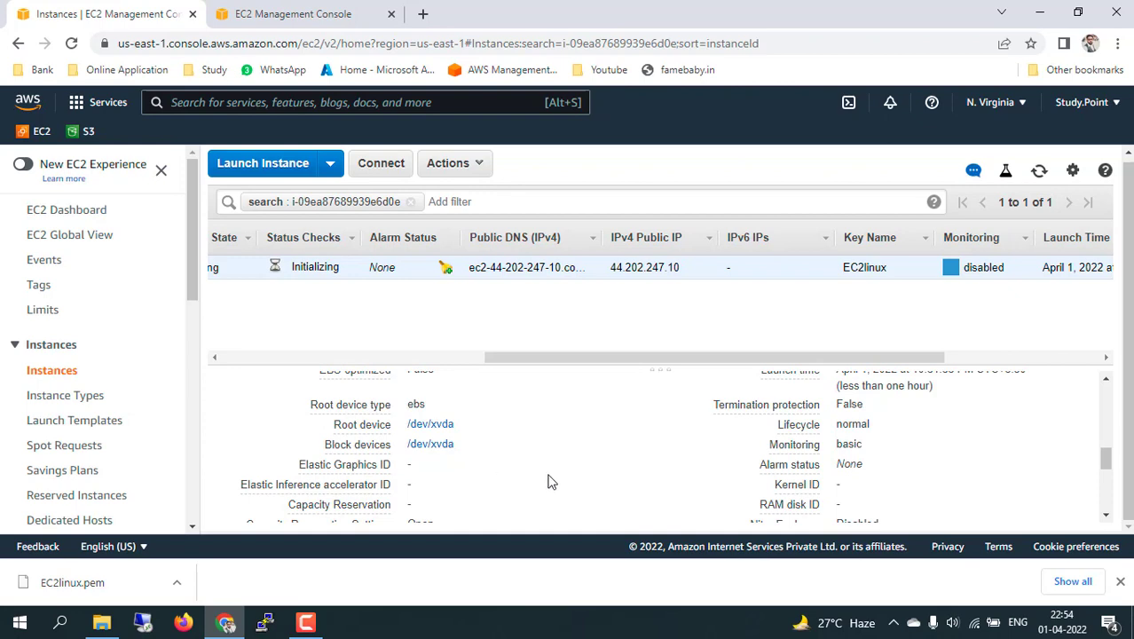
pyautogui.scroll(-5, 547, 481)
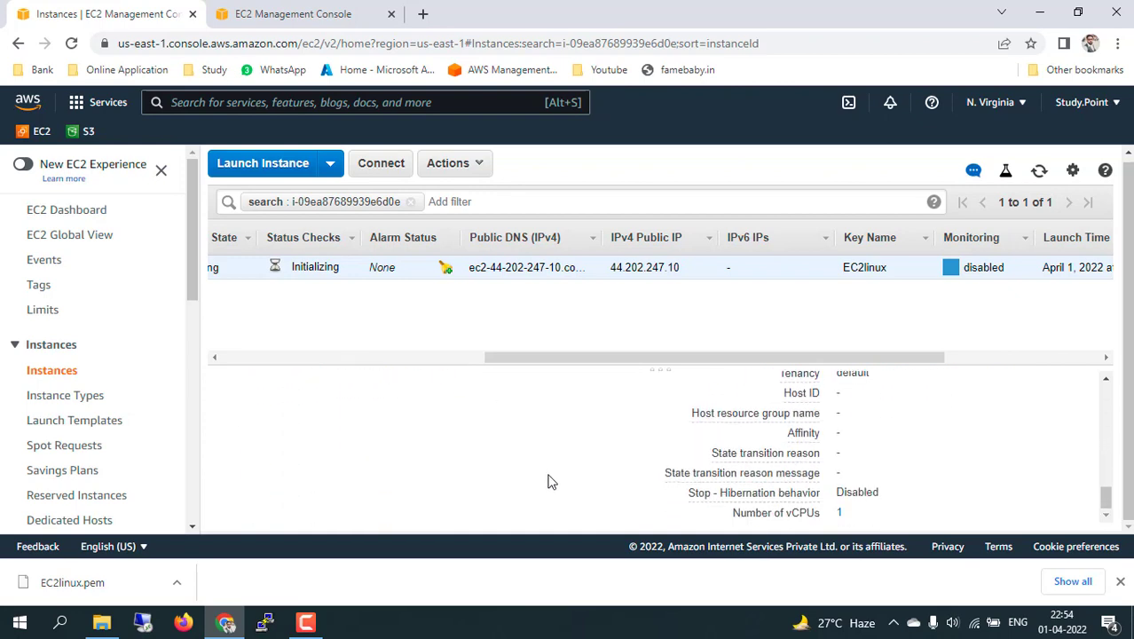
pyautogui.scroll(10, 548, 481)
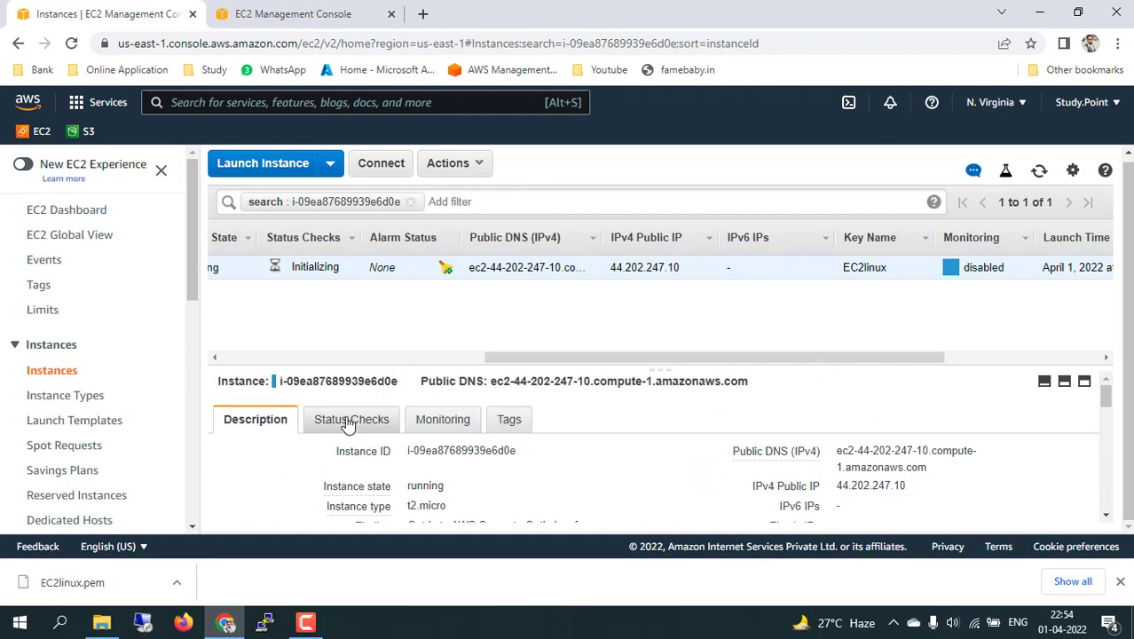
# Show the Status Checks tab and review the System and Instance checks, both still initializing.
pyautogui.click(349, 424)
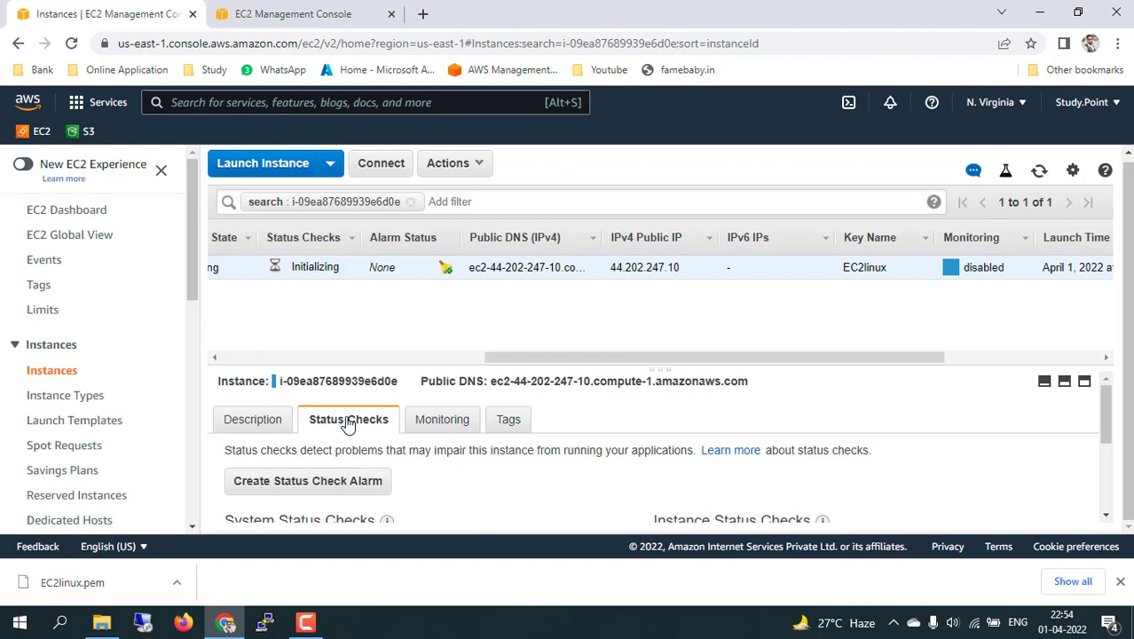
pyautogui.scroll(-1, 525, 477)
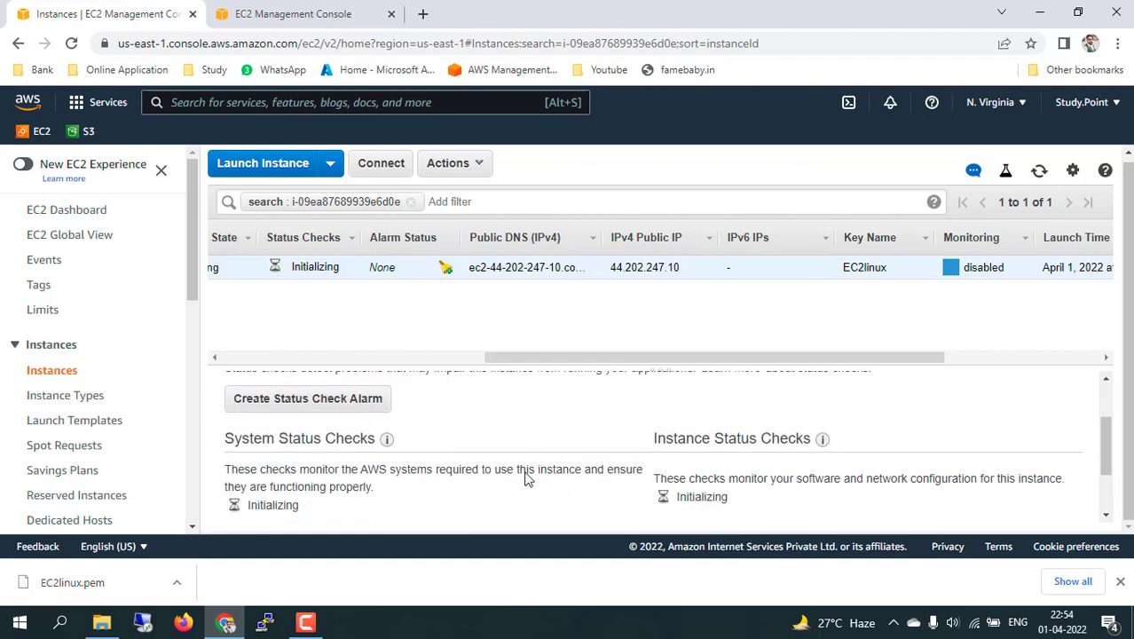
pyautogui.scroll(-1, 525, 475)
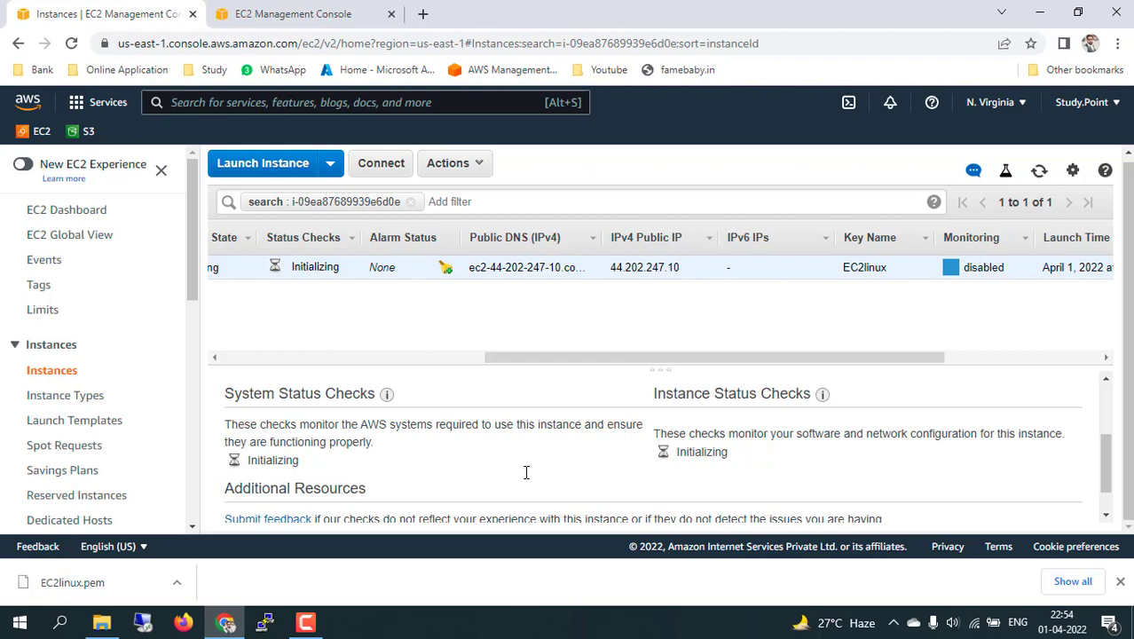
pyautogui.rightClick(463, 479)
pyautogui.click(269, 412)
pyautogui.scroll(3, 529, 463)
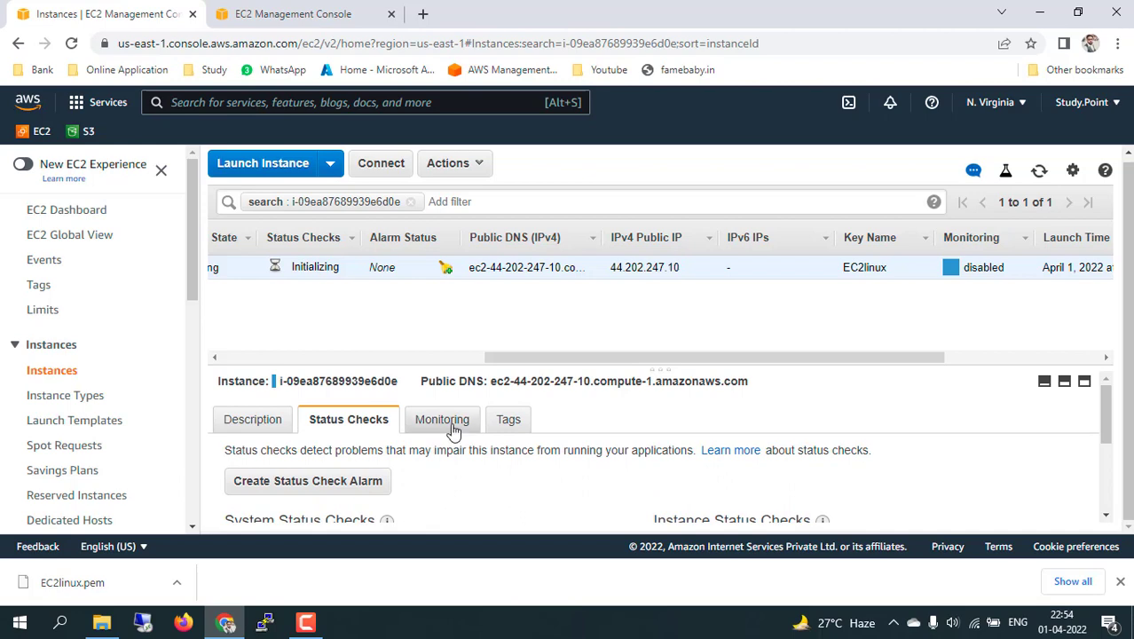
# Open the Monitoring tab and scroll through the CPU, disk and network CloudWatch graphs.
pyautogui.click(449, 424)
pyautogui.scroll(-4, 638, 473)
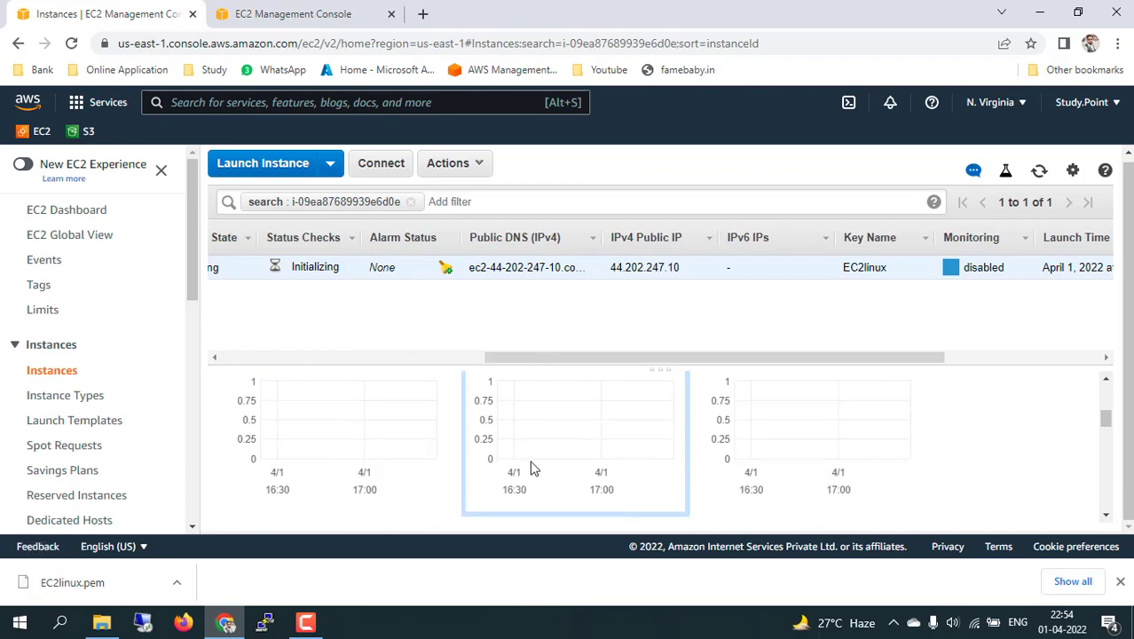
pyautogui.scroll(1, 531, 466)
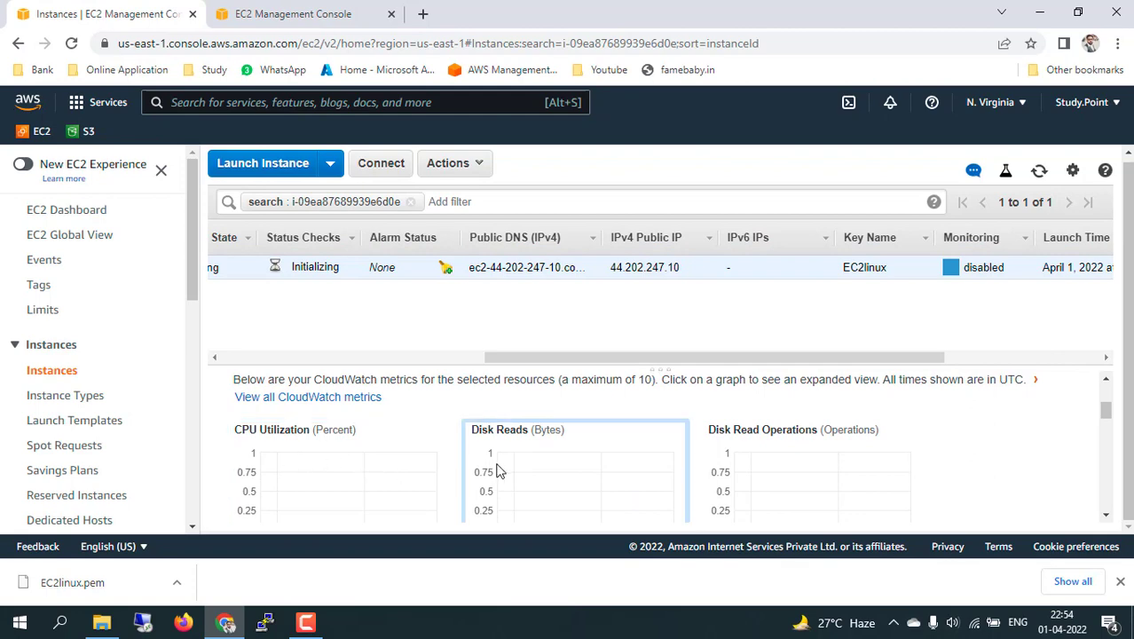
pyautogui.scroll(-3, 776, 474)
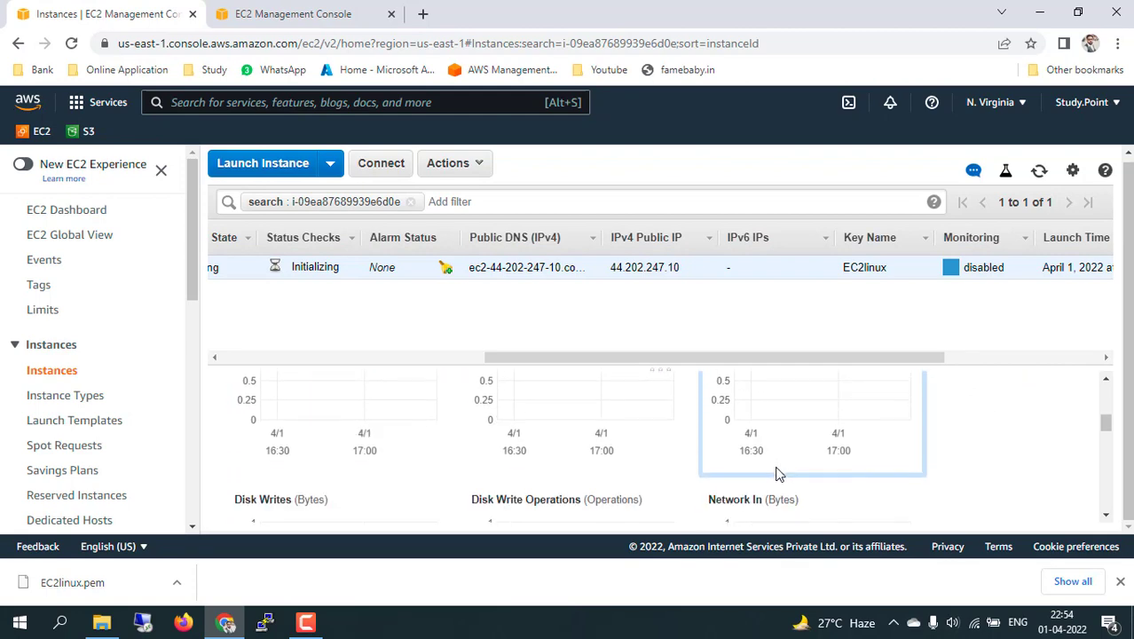
pyautogui.scroll(-3, 776, 474)
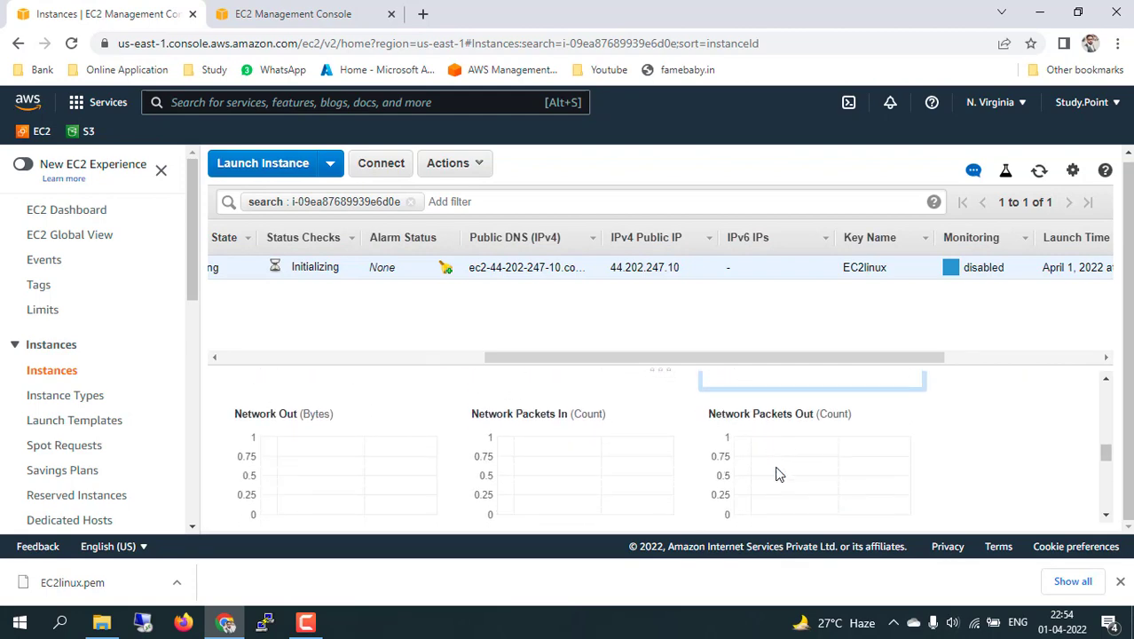
pyautogui.scroll(15, 776, 474)
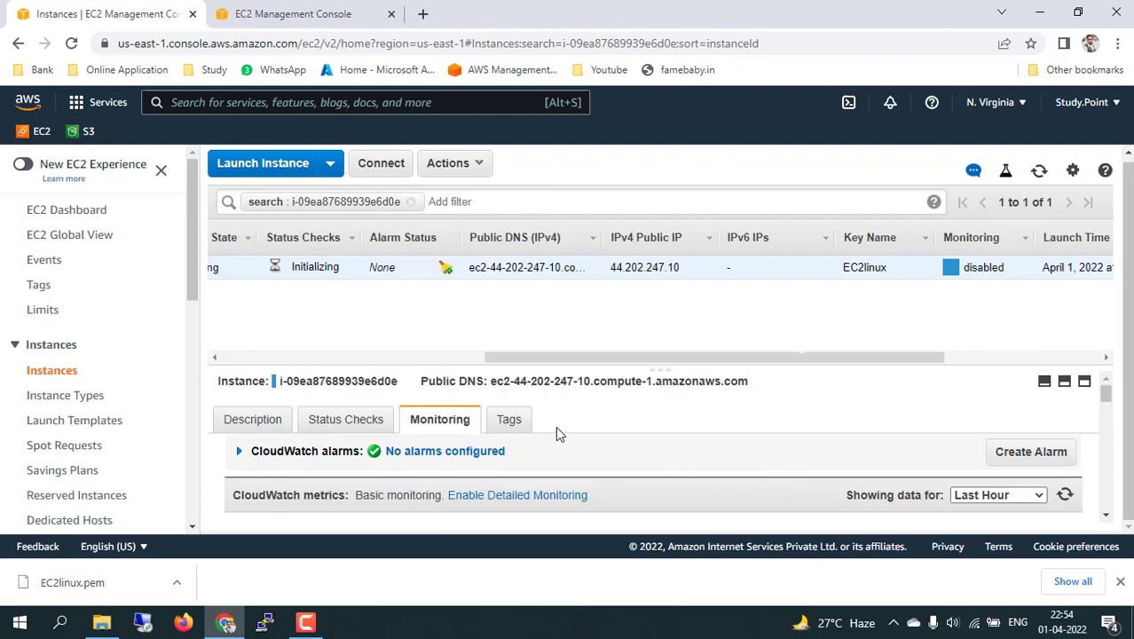
# Review the instance's Tally Server tag on the Tags tab.
pyautogui.click(507, 421)
pyautogui.scroll(-1, 619, 442)
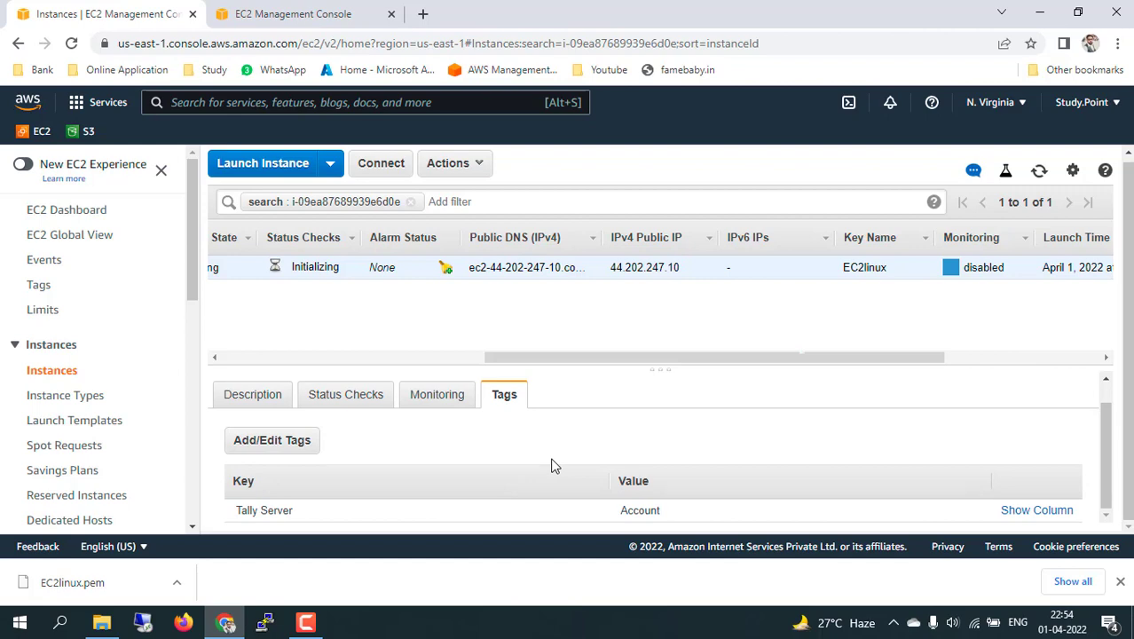
pyautogui.scroll(1, 551, 465)
# Return to the Description details and scroll the table back to the Name and Instance ID columns.
pyautogui.click(252, 424)
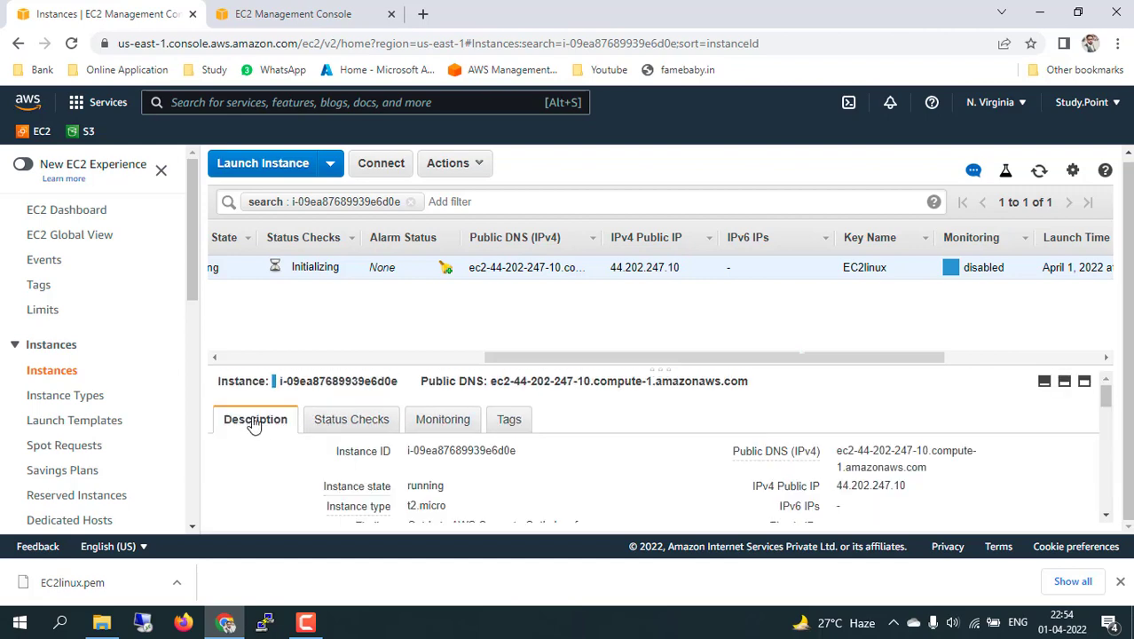
pyautogui.moveTo(293, 383); pyautogui.dragTo(376, 383)
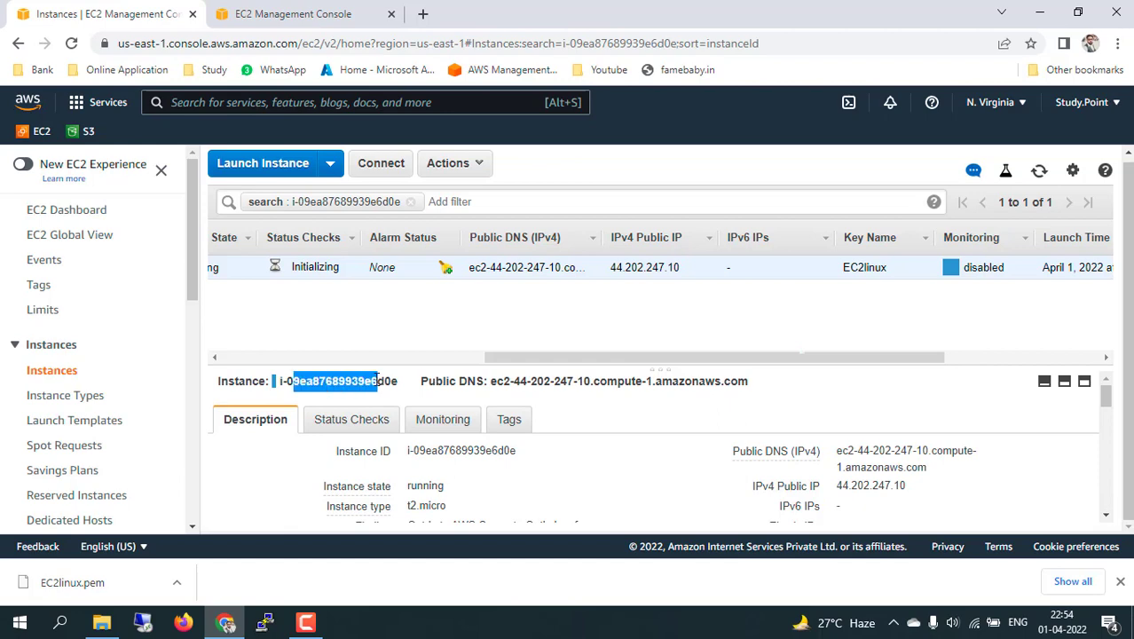
pyautogui.moveTo(459, 381); pyautogui.dragTo(589, 384)
pyautogui.click(636, 386)
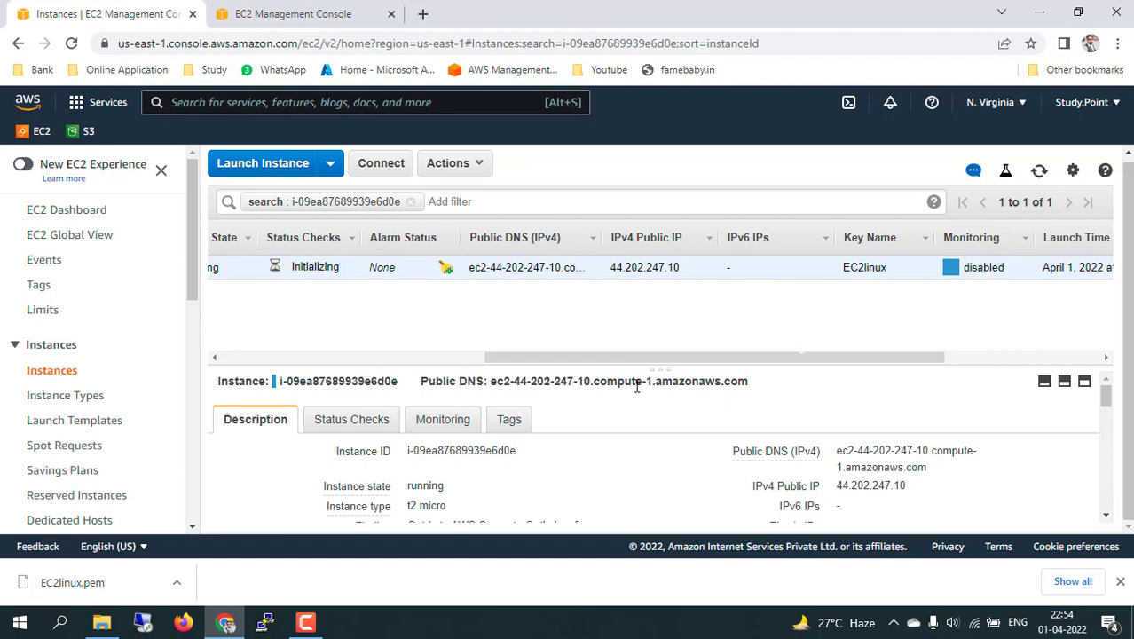
pyautogui.moveTo(618, 358); pyautogui.dragTo(354, 359)
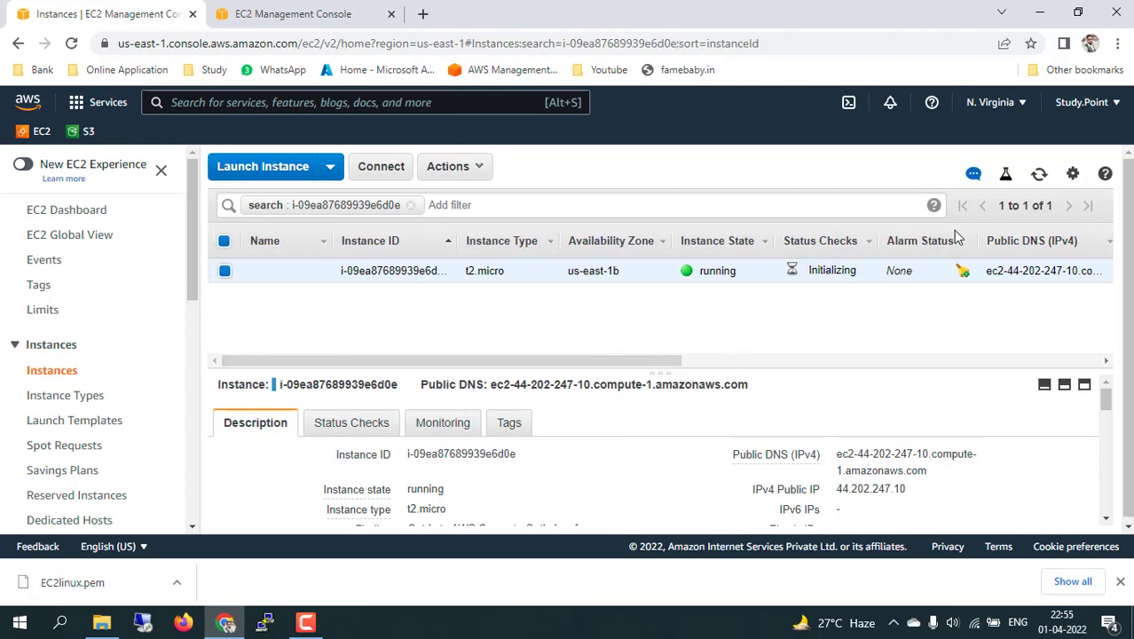
# Refresh the instance list and confirm Status Checks now read 2/2 checks passed.
pyautogui.click(1037, 177)
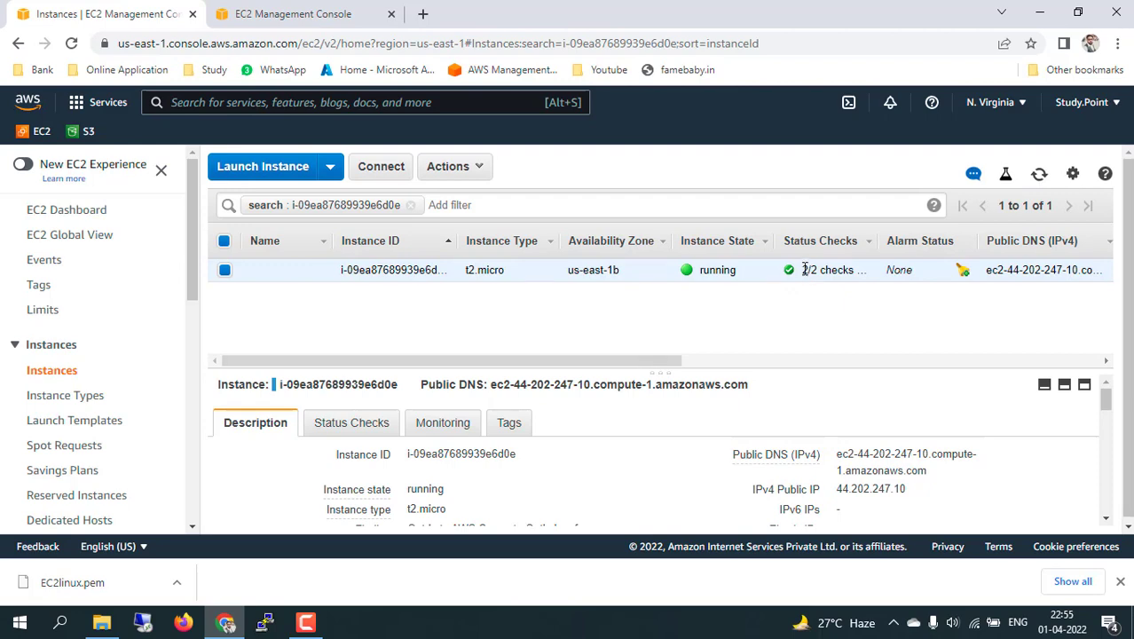
pyautogui.moveTo(804, 269); pyautogui.dragTo(856, 269)
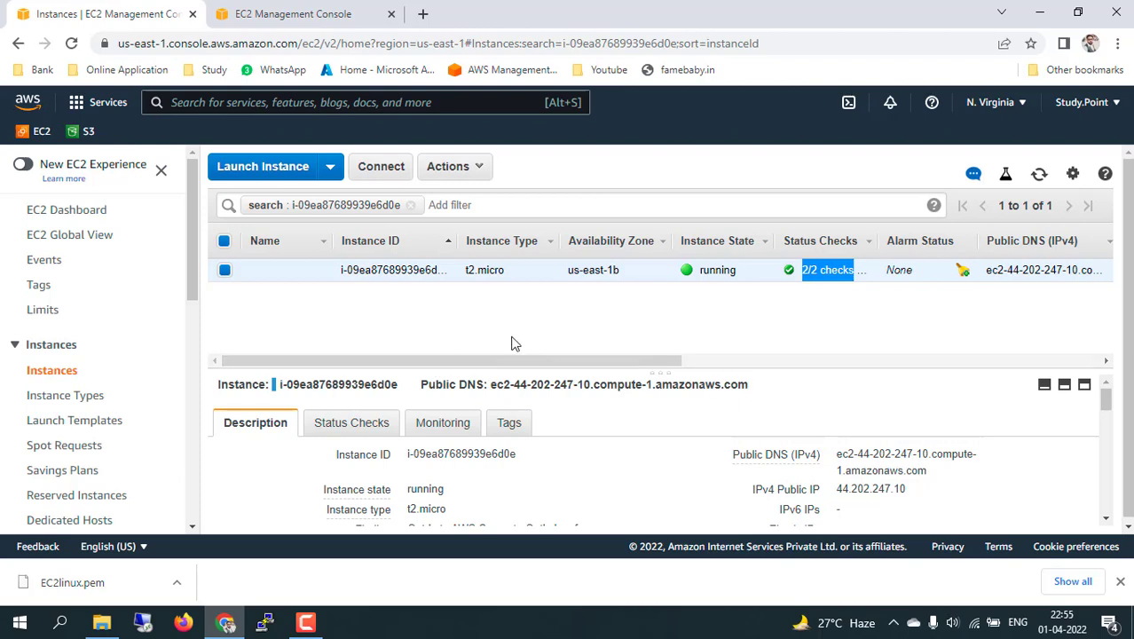
# Copy EC2linux.pem in File Explorer and select it in the Downloads folder.
pyautogui.click(102, 621)
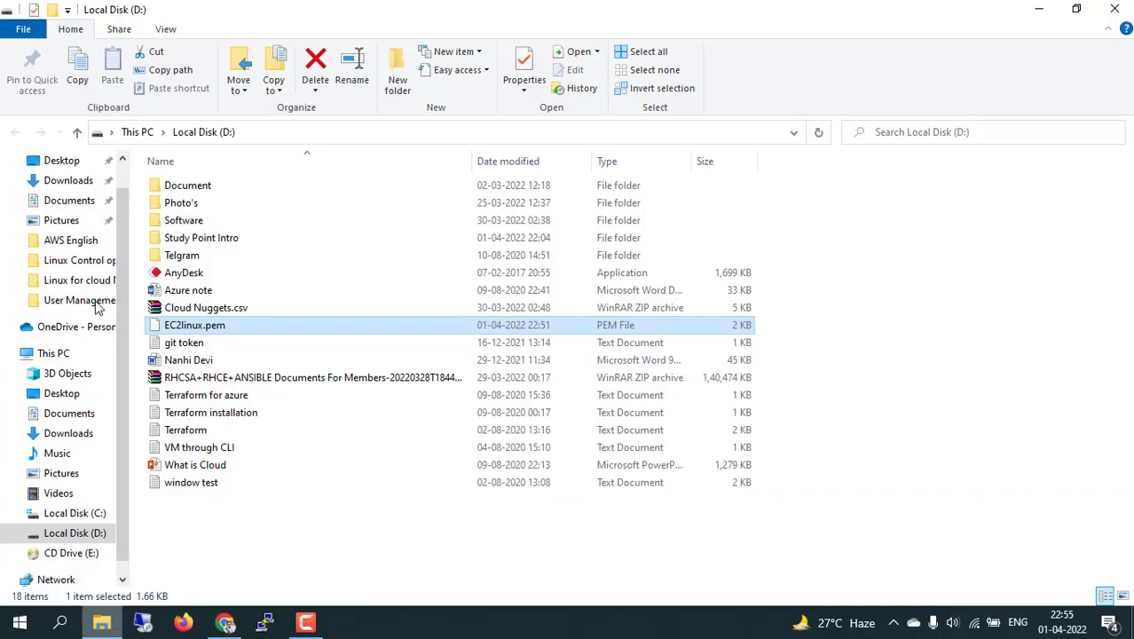
pyautogui.hotkey('ctrl', 'c')
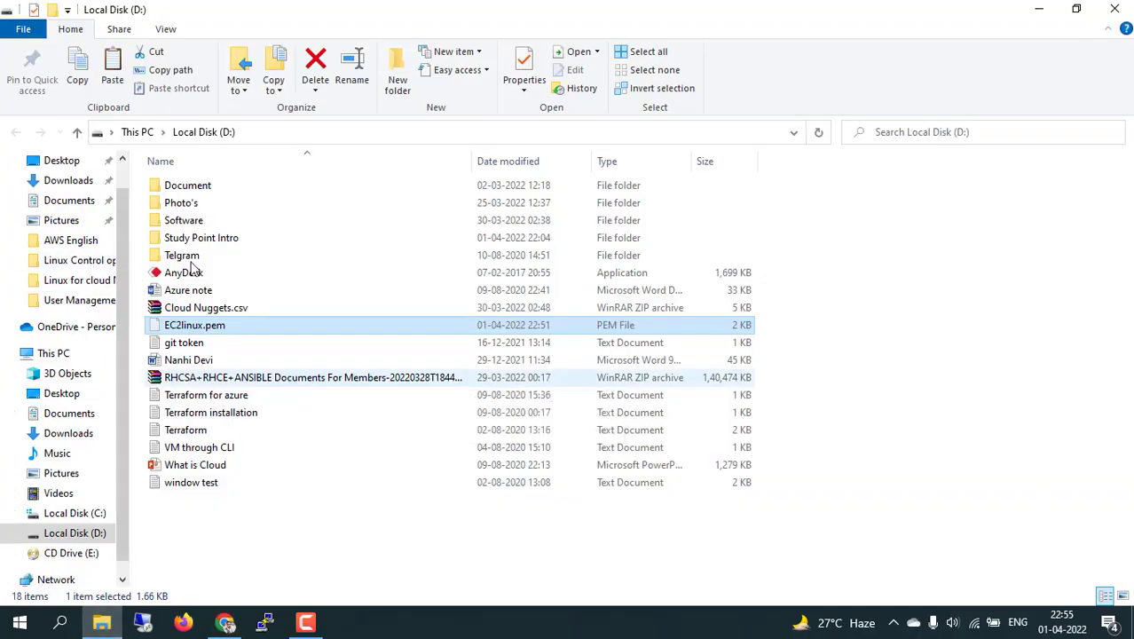
pyautogui.click(71, 202)
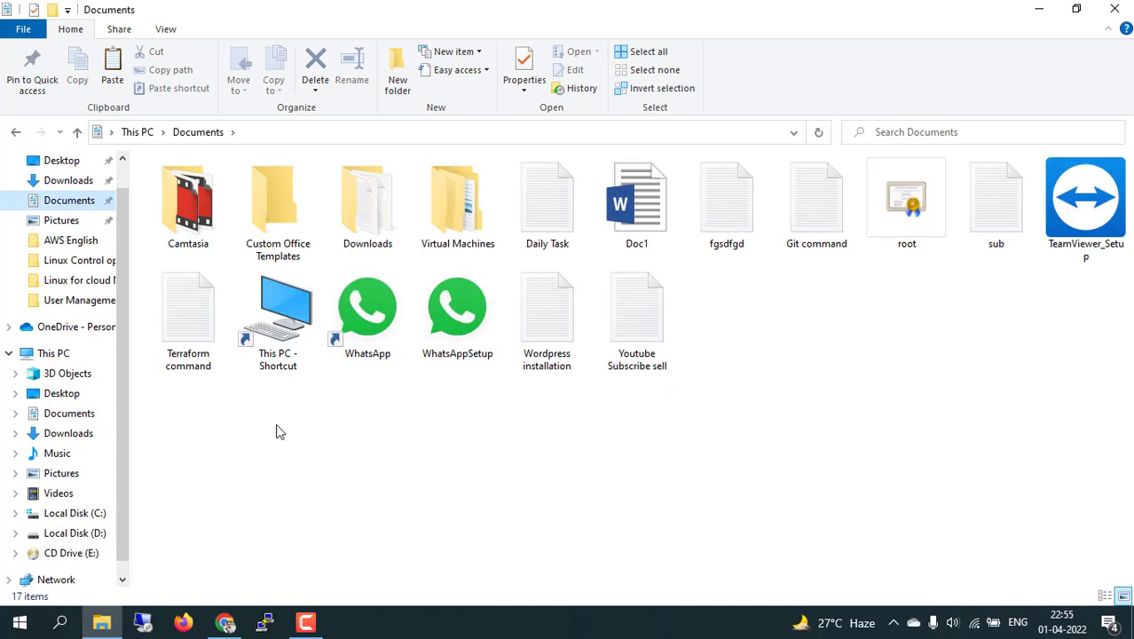
pyautogui.click(56, 186)
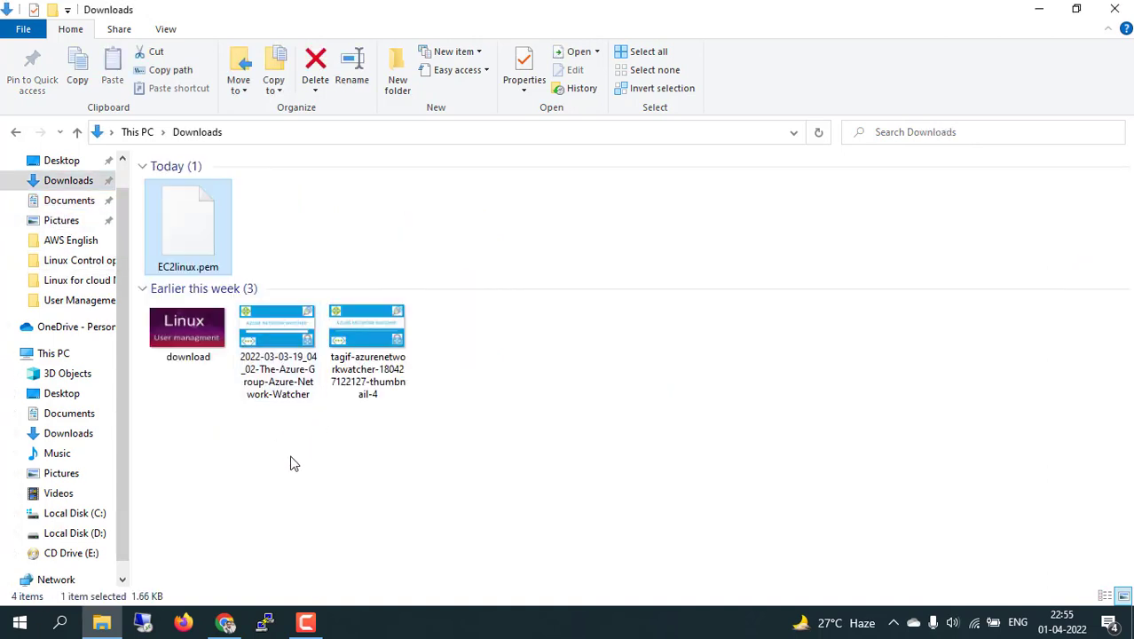
pyautogui.click(199, 245)
# Search Windows for 'puty' and launch PuTTYgen.
pyautogui.click(64, 628)
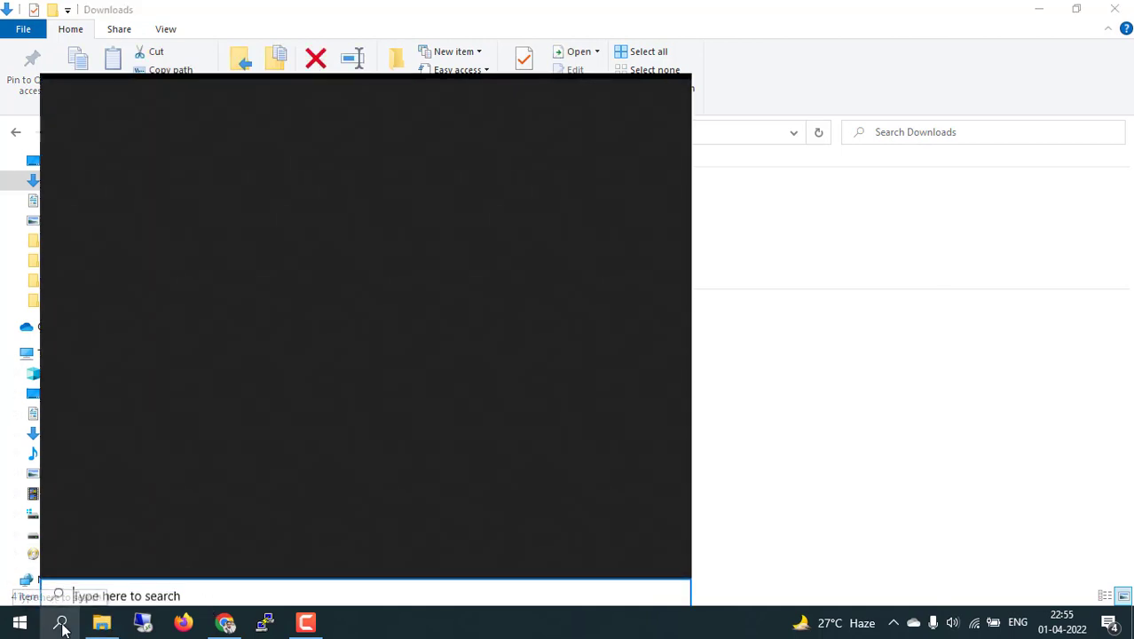
pyautogui.write('puty')
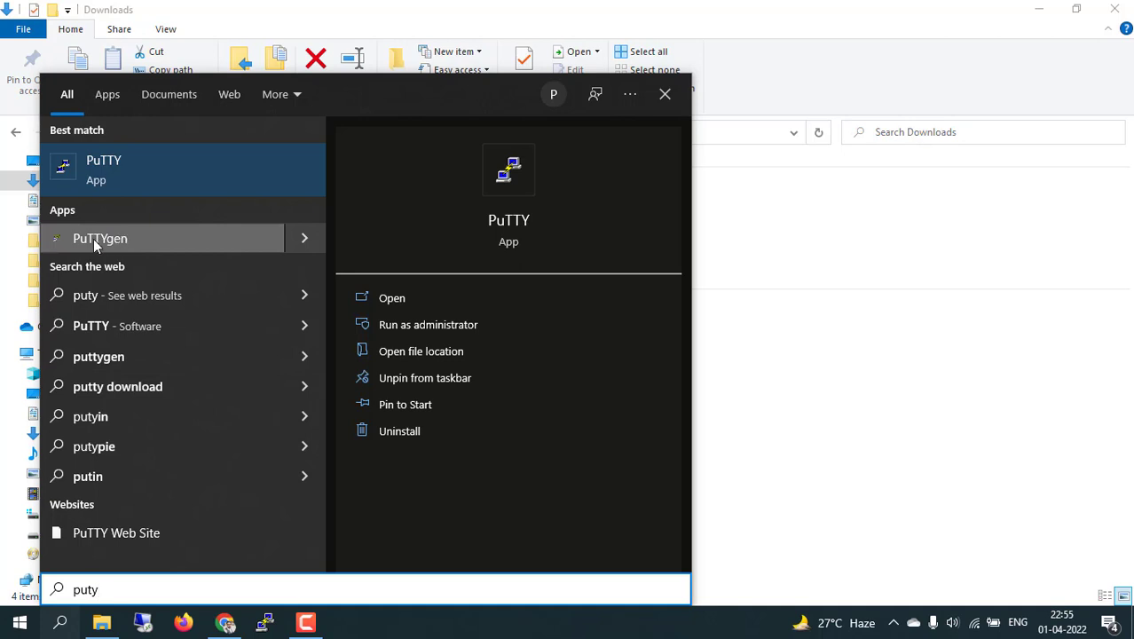
pyautogui.click(117, 245)
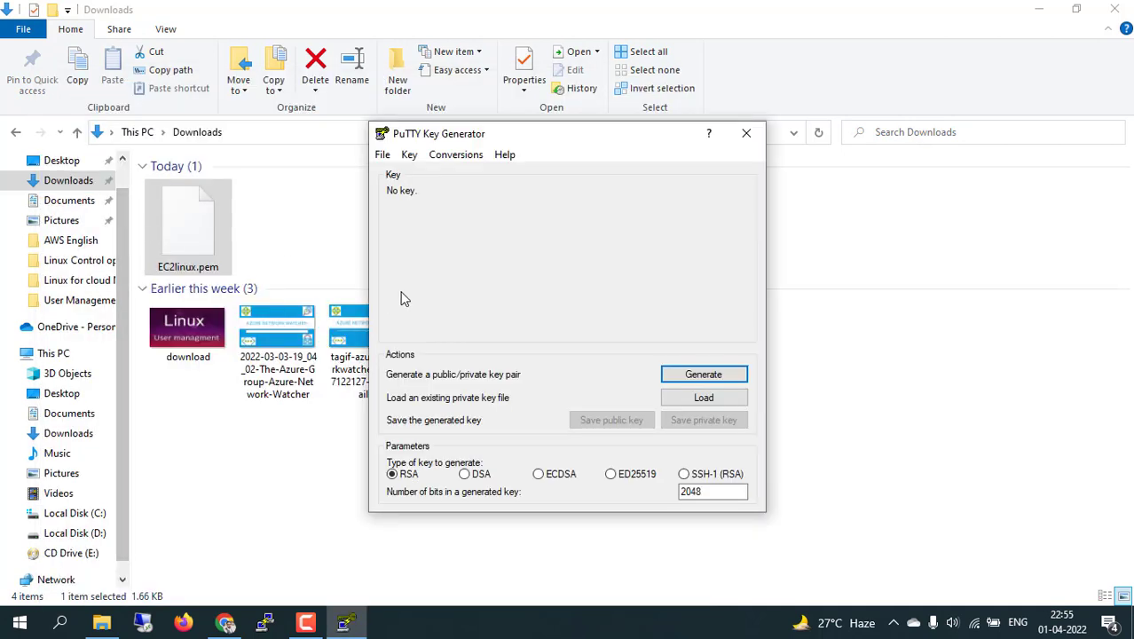
# Import EC2linux.pem from Downloads using the All Files filter, then start saving the private key.
pyautogui.click(701, 398)
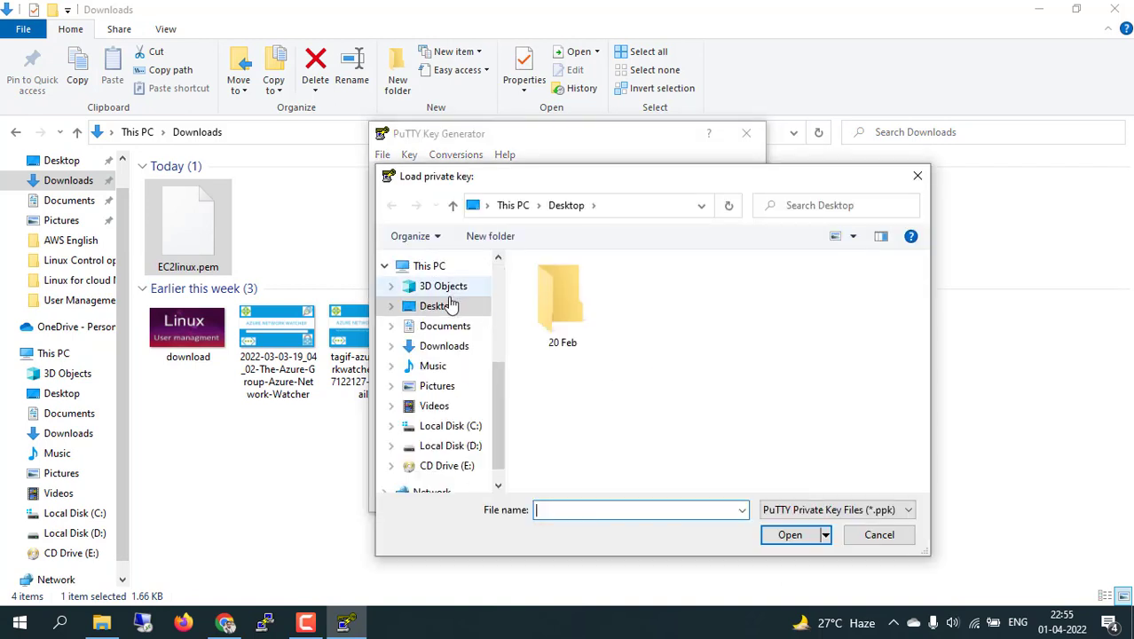
pyautogui.click(447, 349)
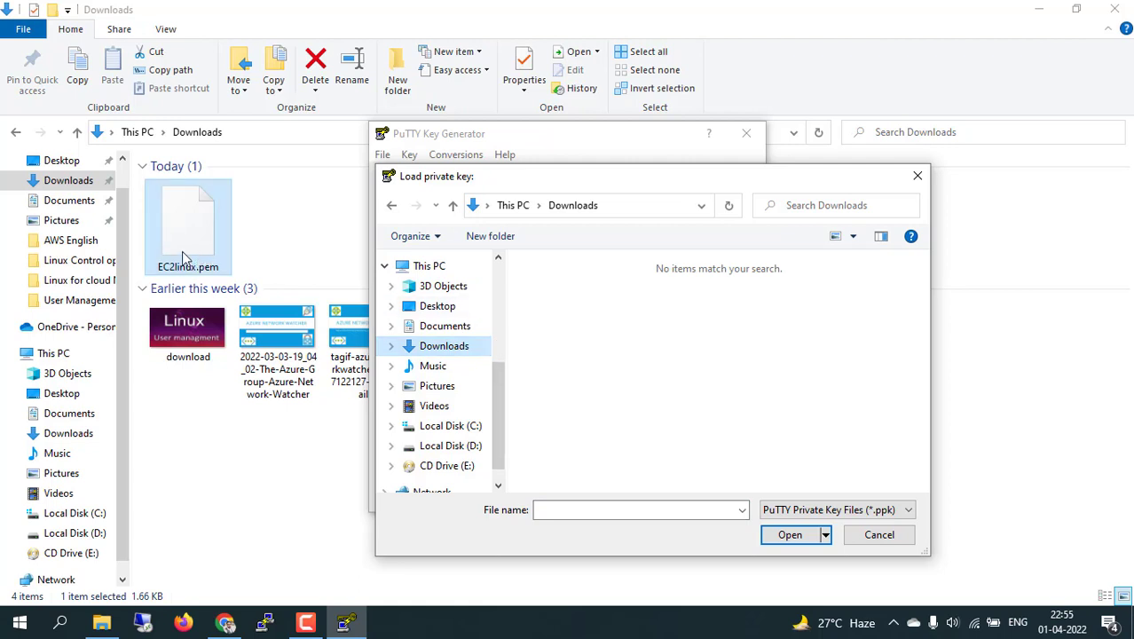
pyautogui.click(850, 510)
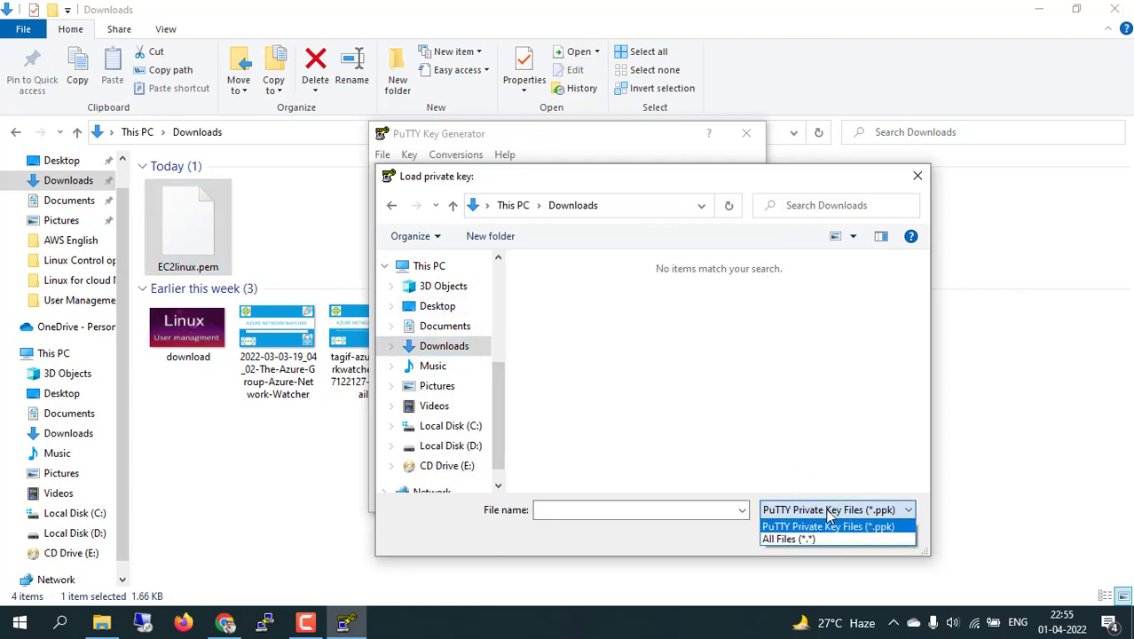
pyautogui.click(789, 539)
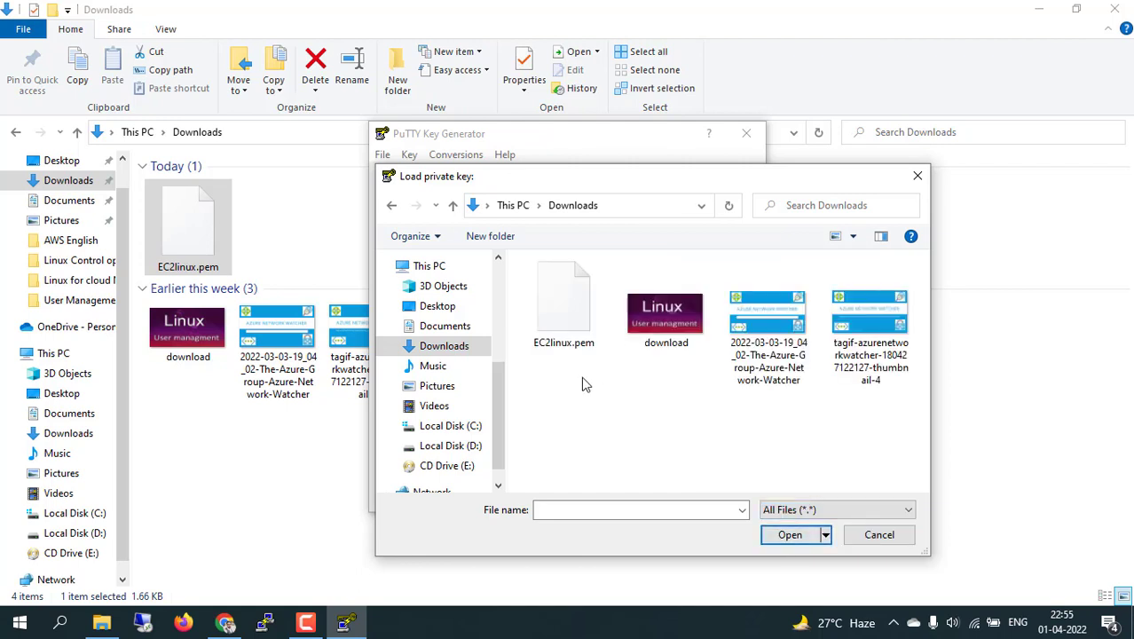
pyautogui.click(557, 324)
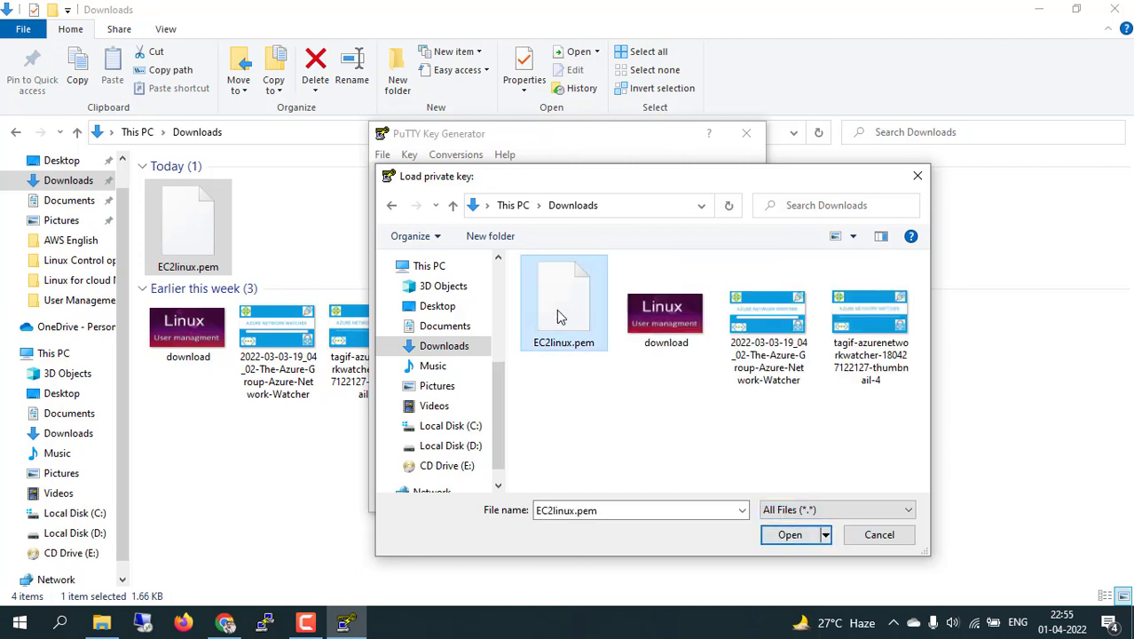
pyautogui.click(785, 535)
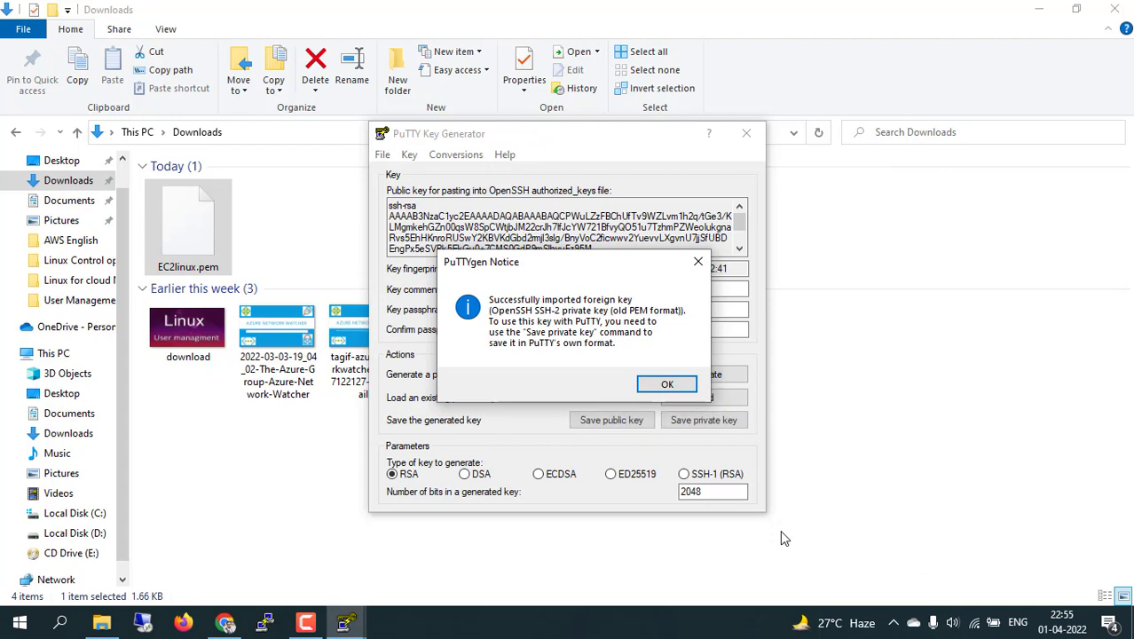
pyautogui.click(654, 387)
pyautogui.click(697, 424)
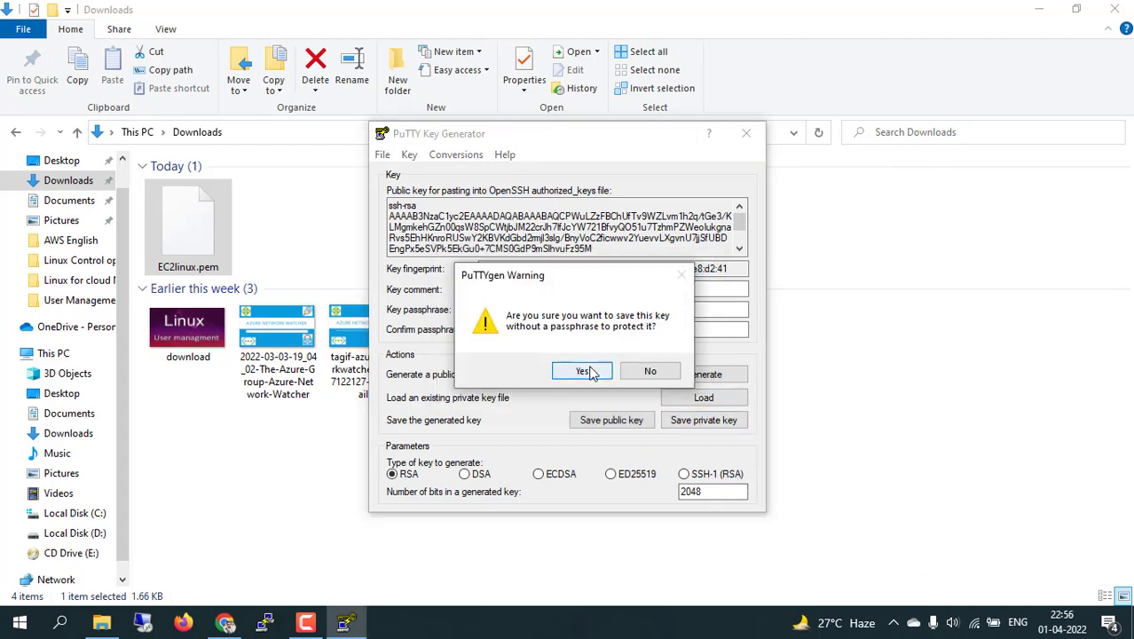
# Save the key without a passphrase as Ec2demo.ppk in Downloads, then close PuTTYgen.
pyautogui.click(583, 371)
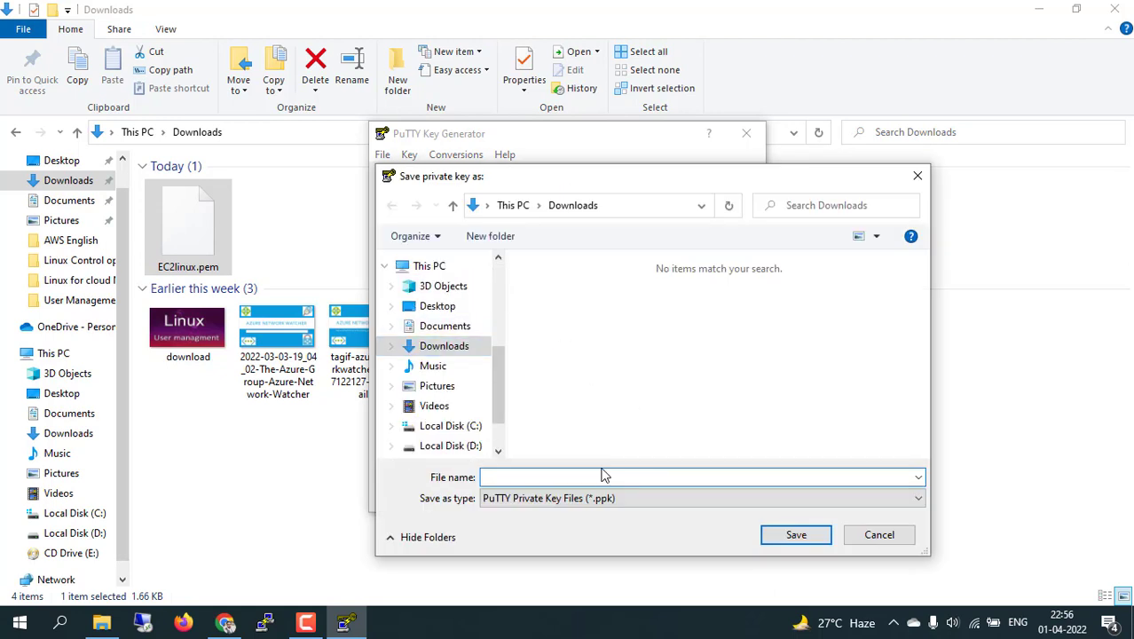
pyautogui.write('Ec')
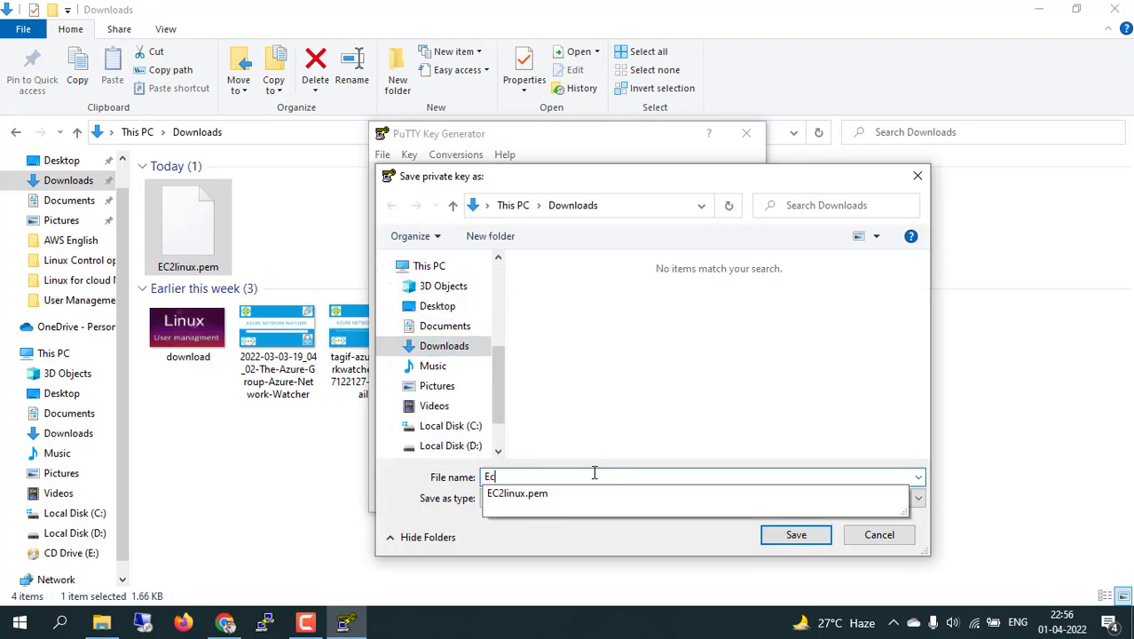
pyautogui.write('2demo')
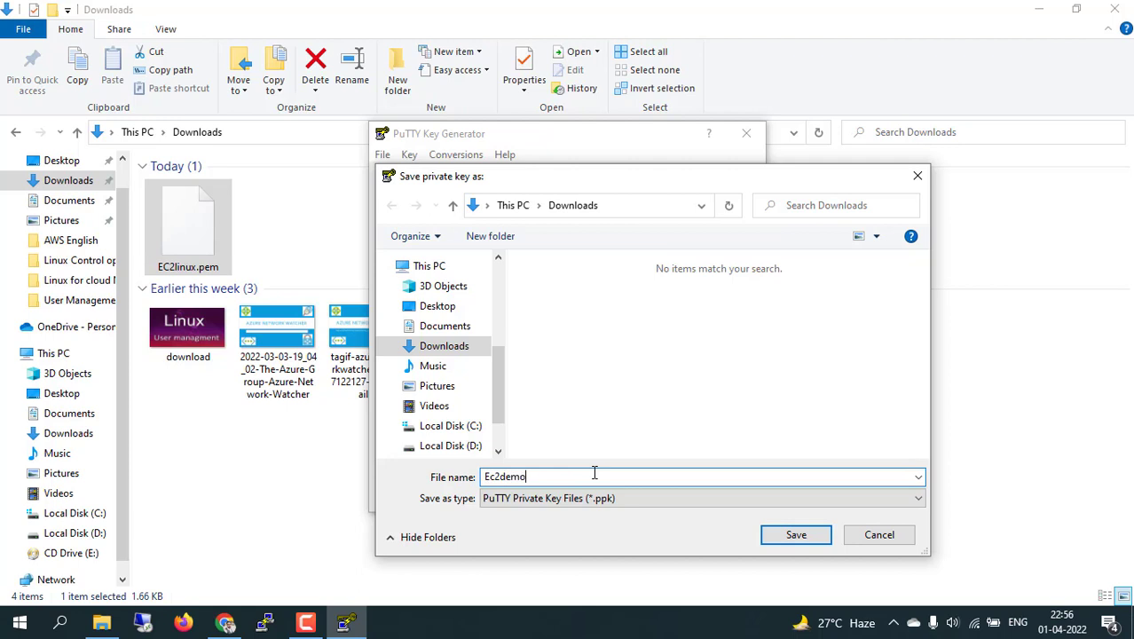
pyautogui.click(792, 534)
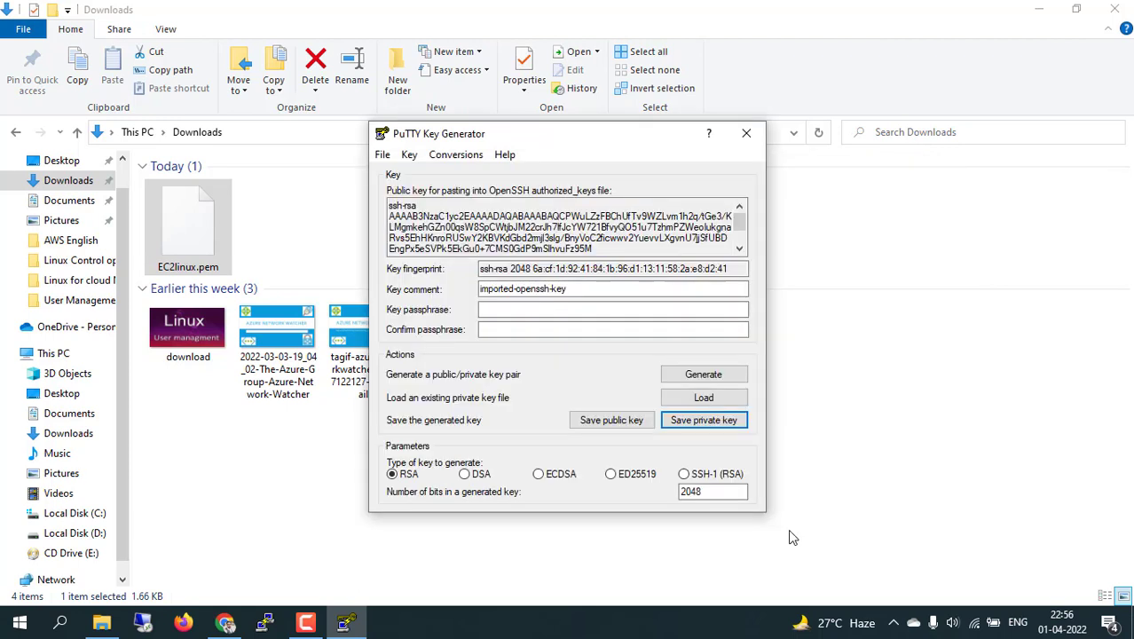
pyautogui.click(746, 133)
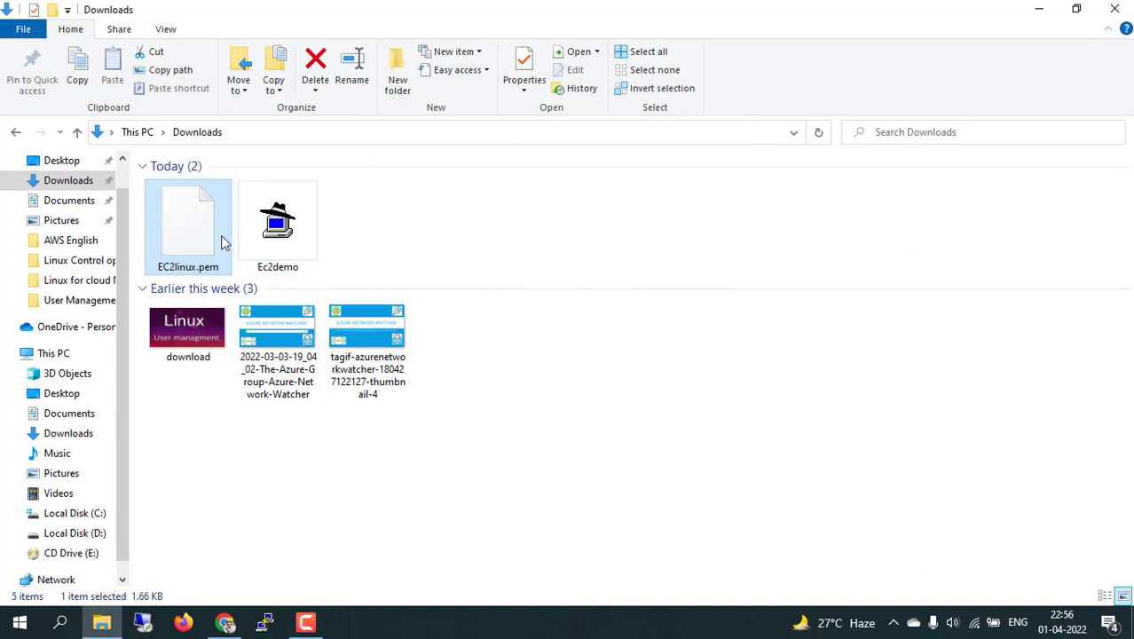
pyautogui.click(260, 243)
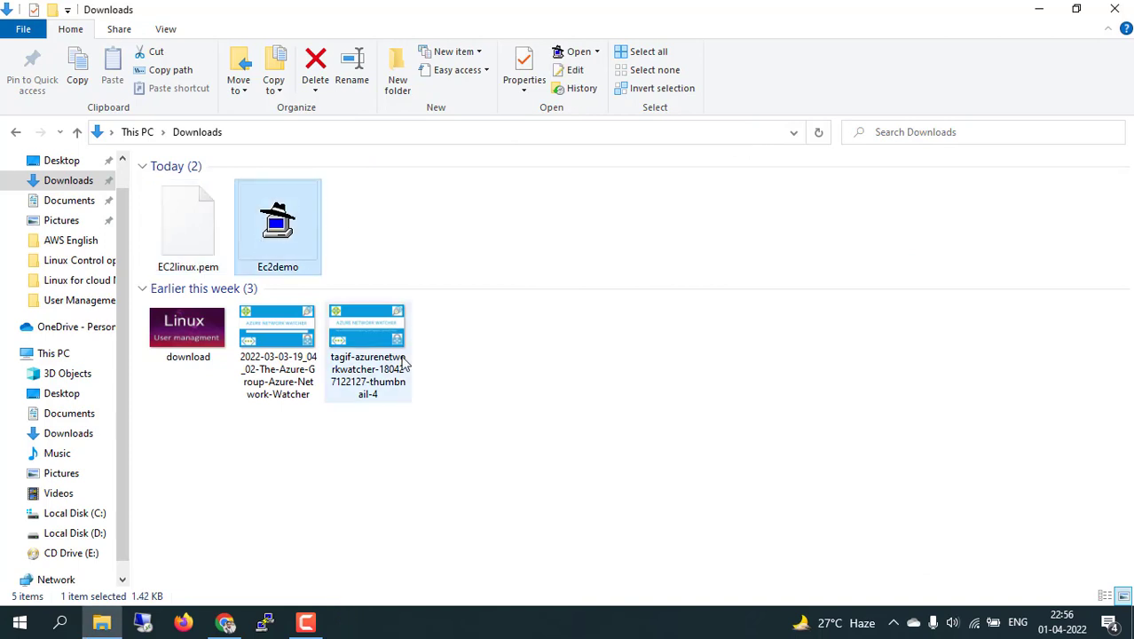
# Open PuTTY and paste the instance's public IP 44.202.247.10 as the Host Name.
pyautogui.click(264, 623)
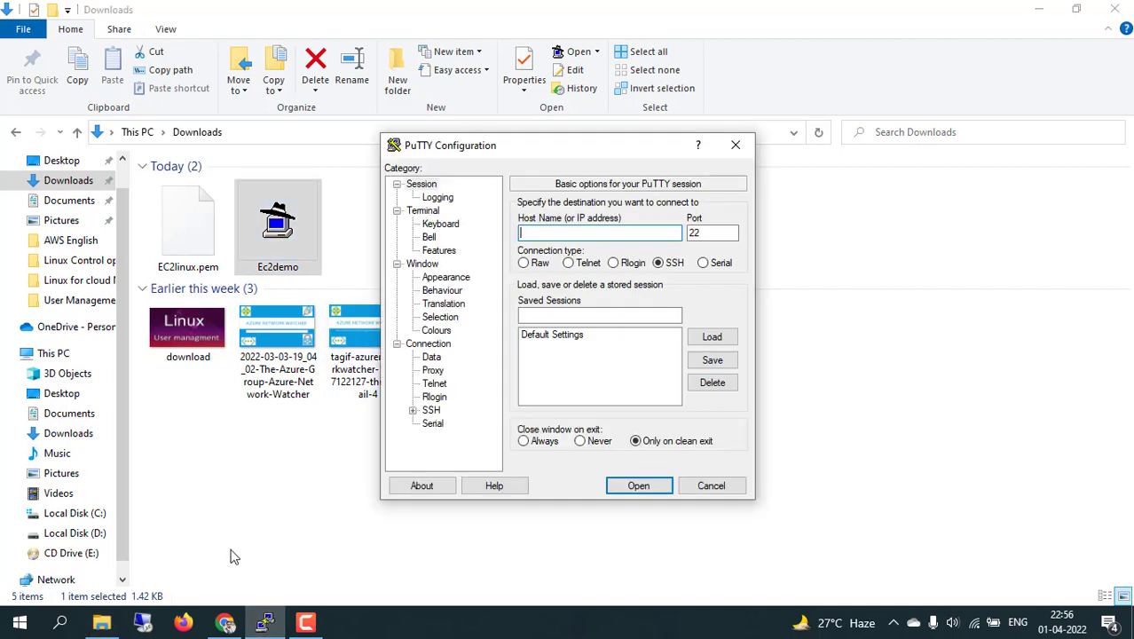
pyautogui.click(225, 622)
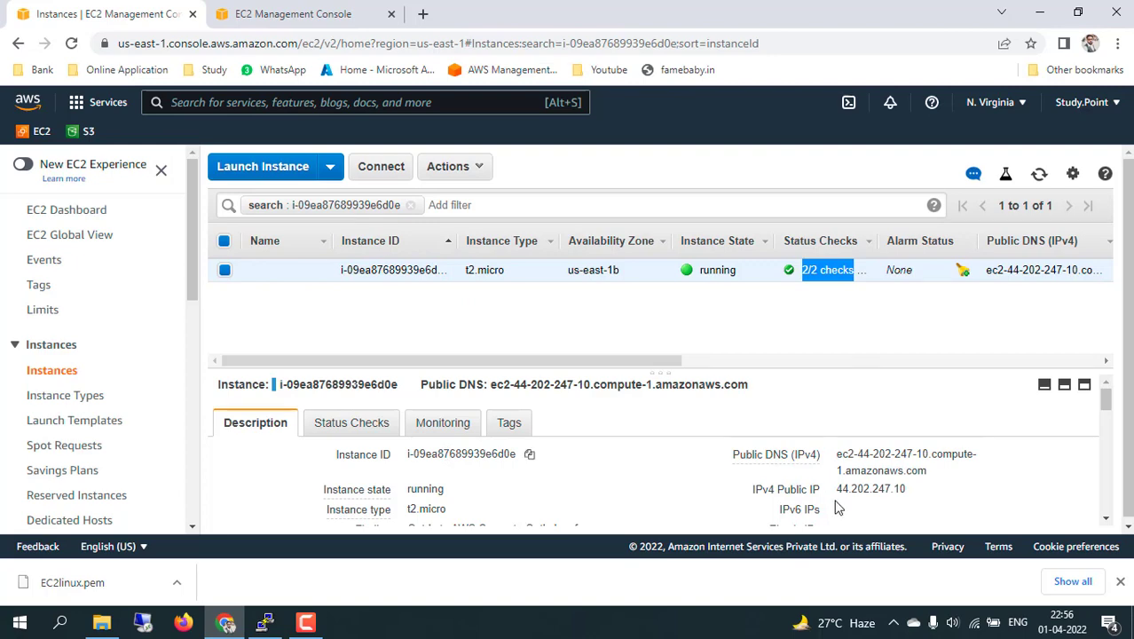
pyautogui.click(919, 490)
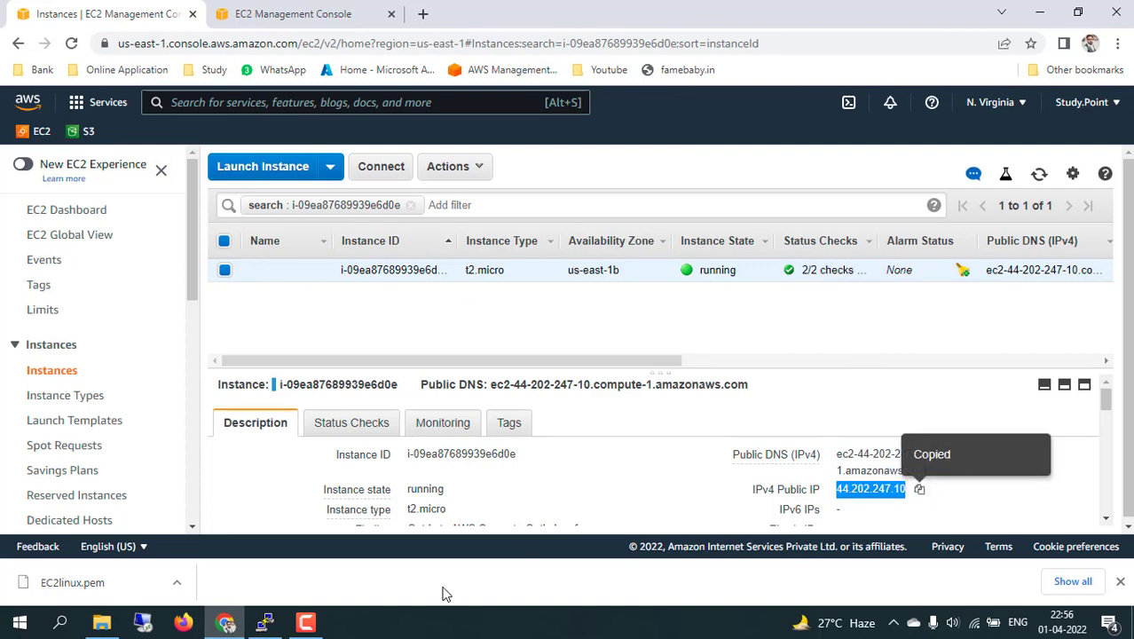
pyautogui.click(264, 621)
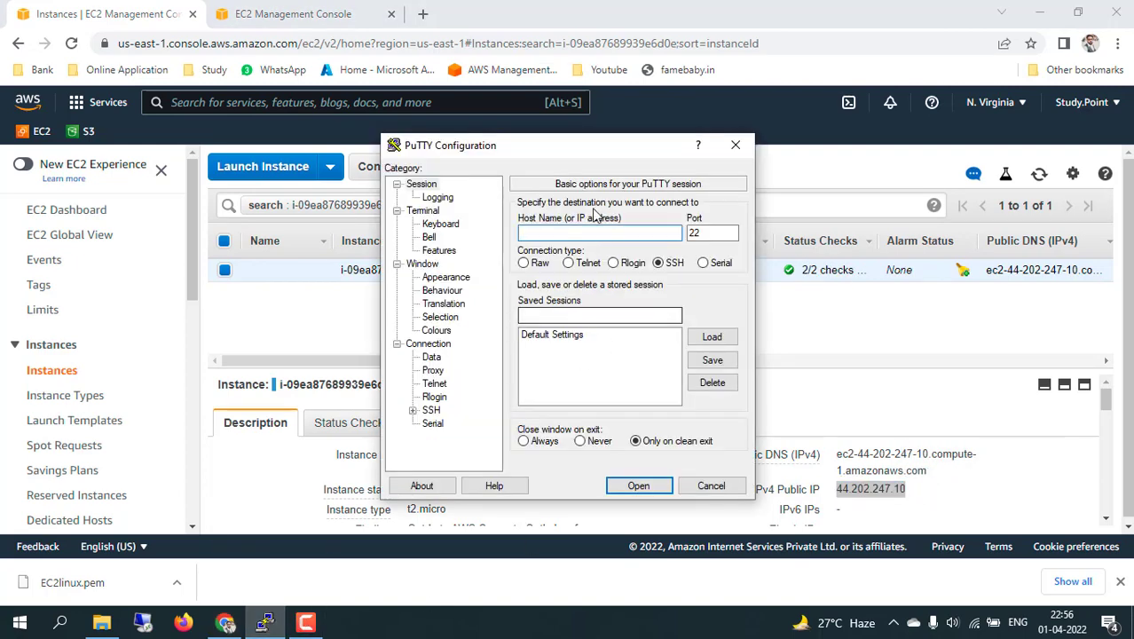
pyautogui.hotkey('ctrl', 'v')
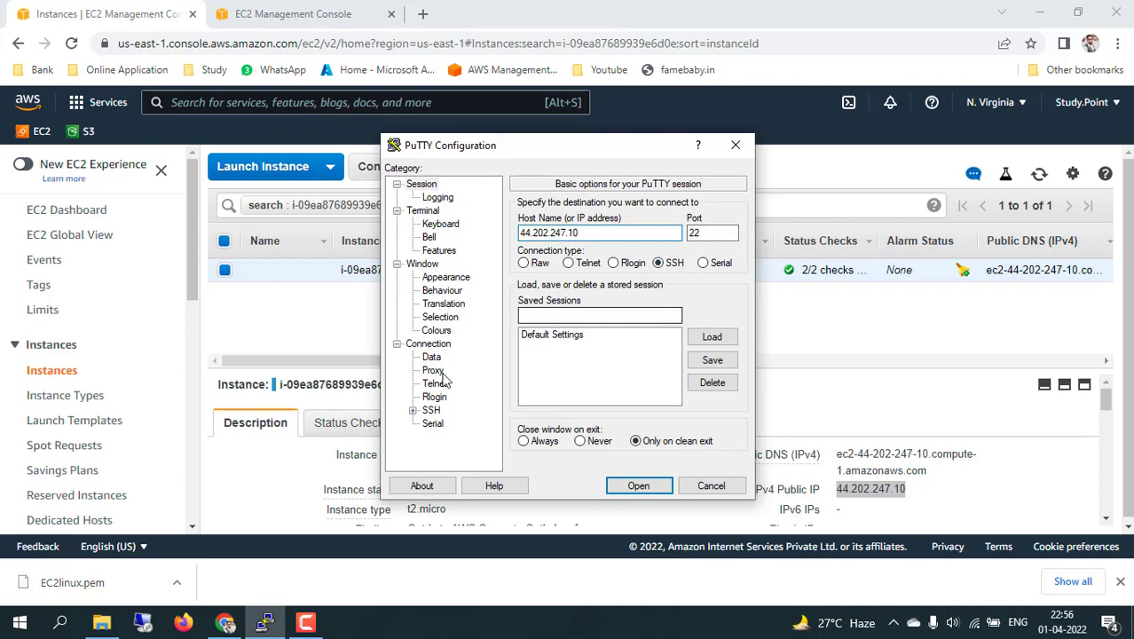
# Set Downloads\Ec2demo.ppk as the private key under Connection > SSH > Auth.
pyautogui.click(431, 411)
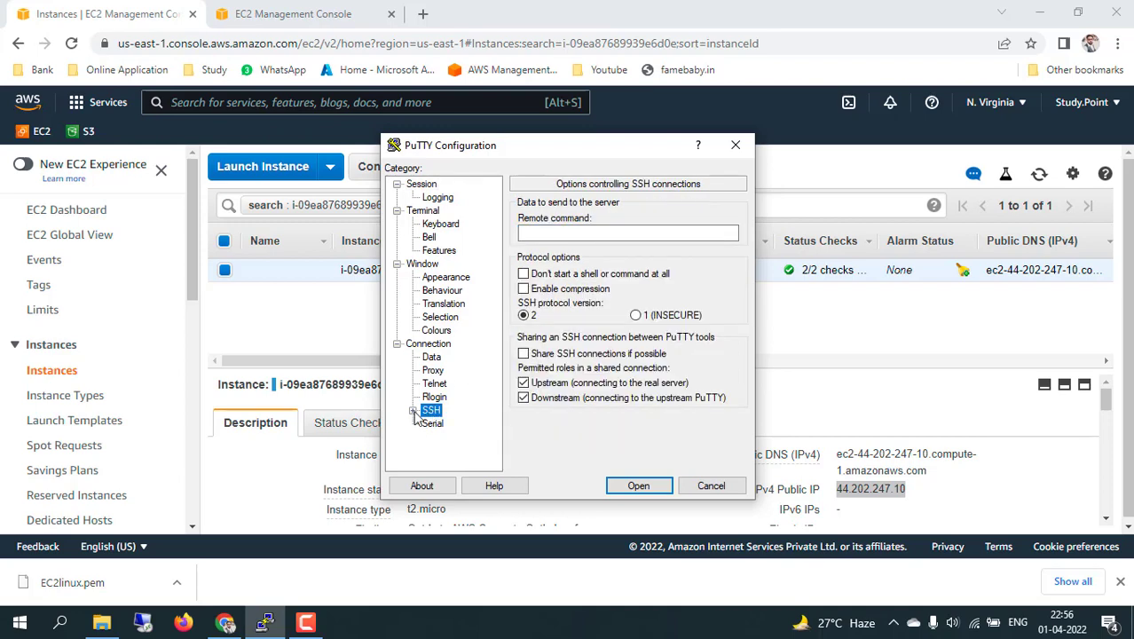
pyautogui.click(413, 411)
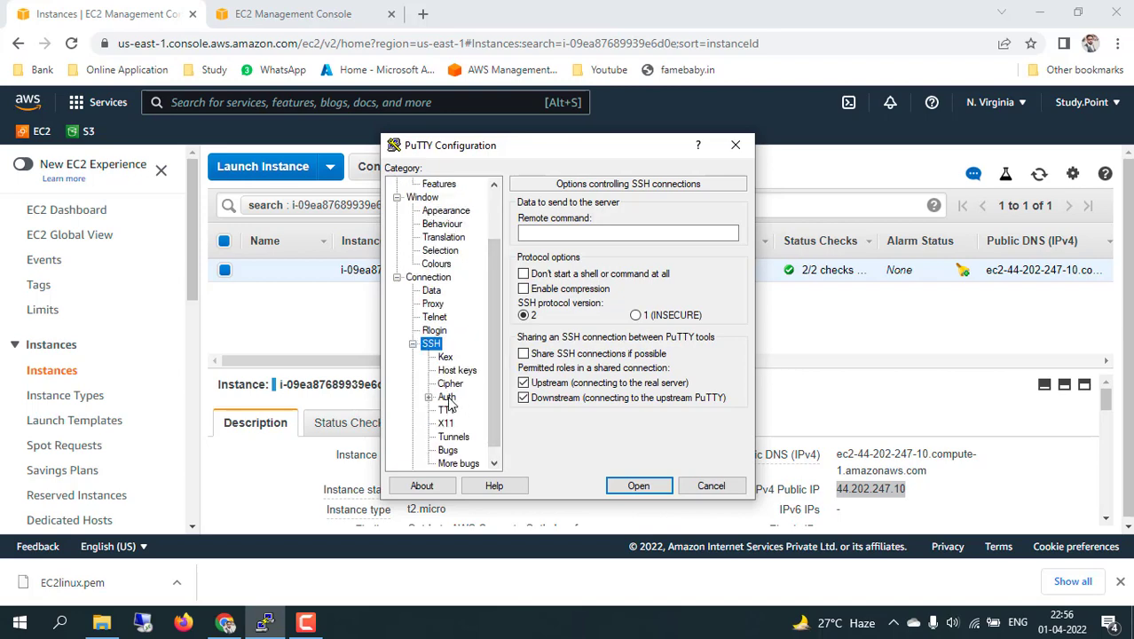
pyautogui.click(448, 398)
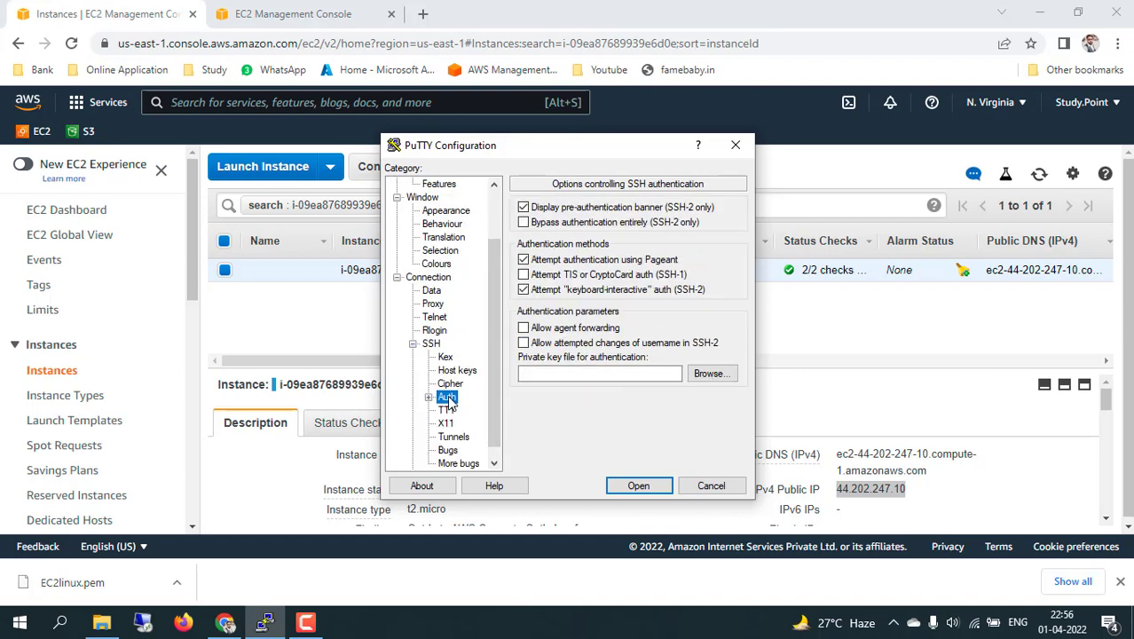
pyautogui.click(710, 375)
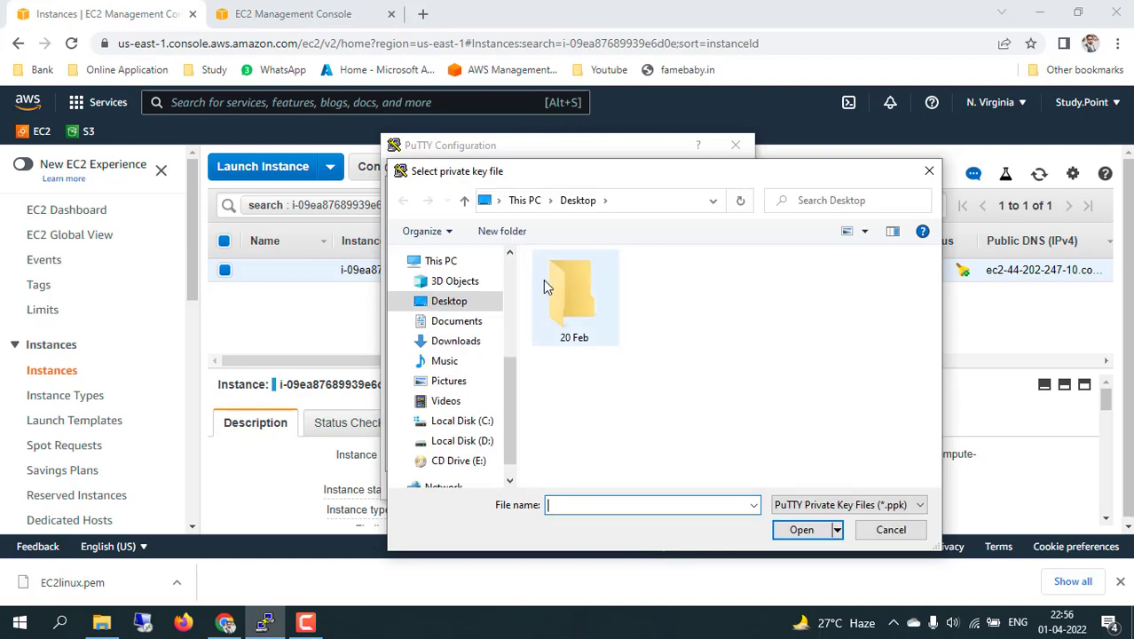
pyautogui.click(458, 345)
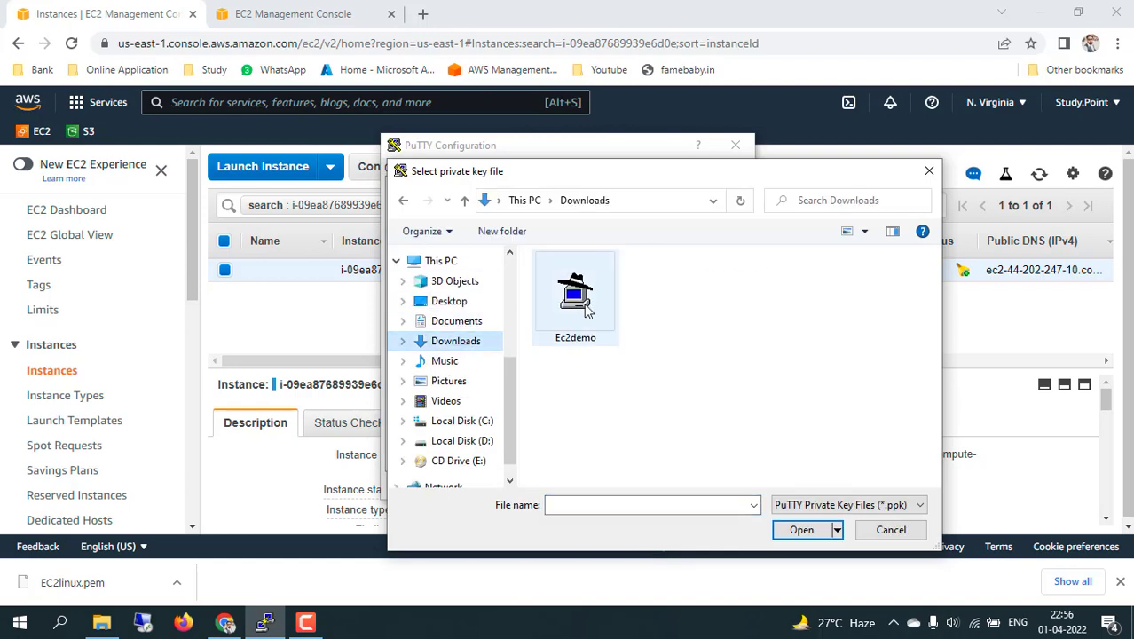
pyautogui.click(585, 306)
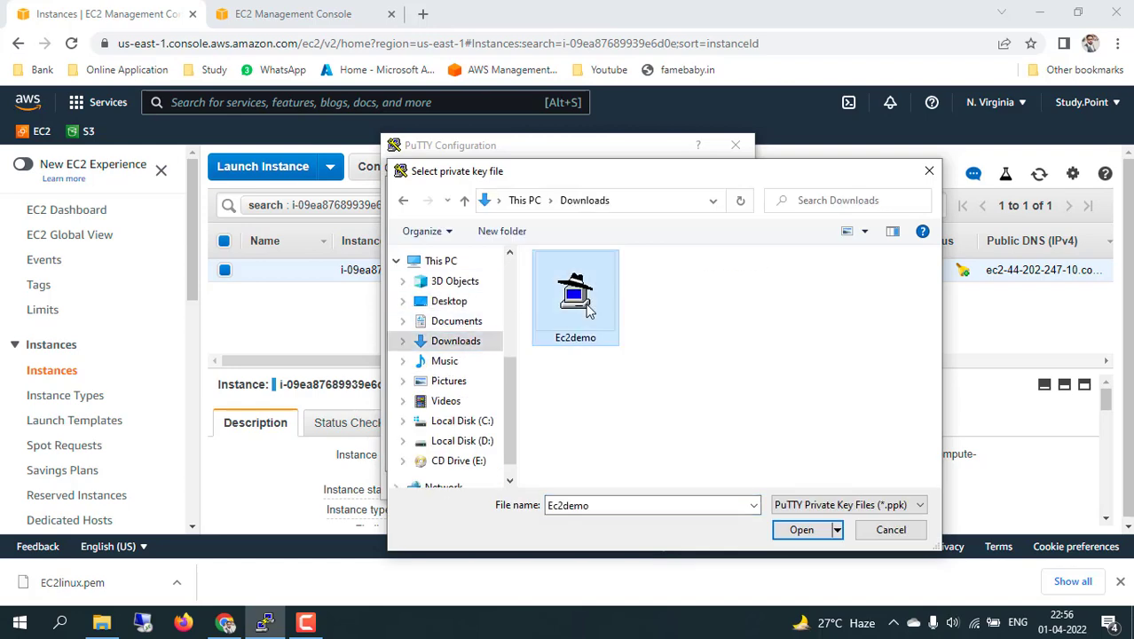
pyautogui.click(801, 529)
# Connect to 44.202.247.10, trust the server's host key, and open the terminal's system menu.
pyautogui.click(641, 486)
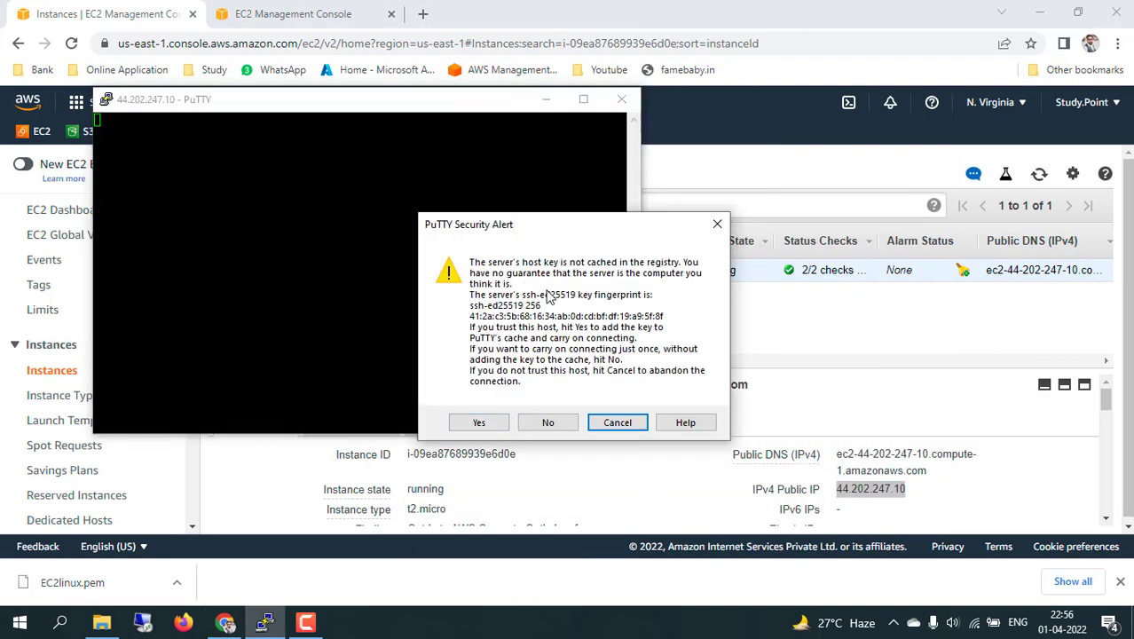
pyautogui.click(479, 422)
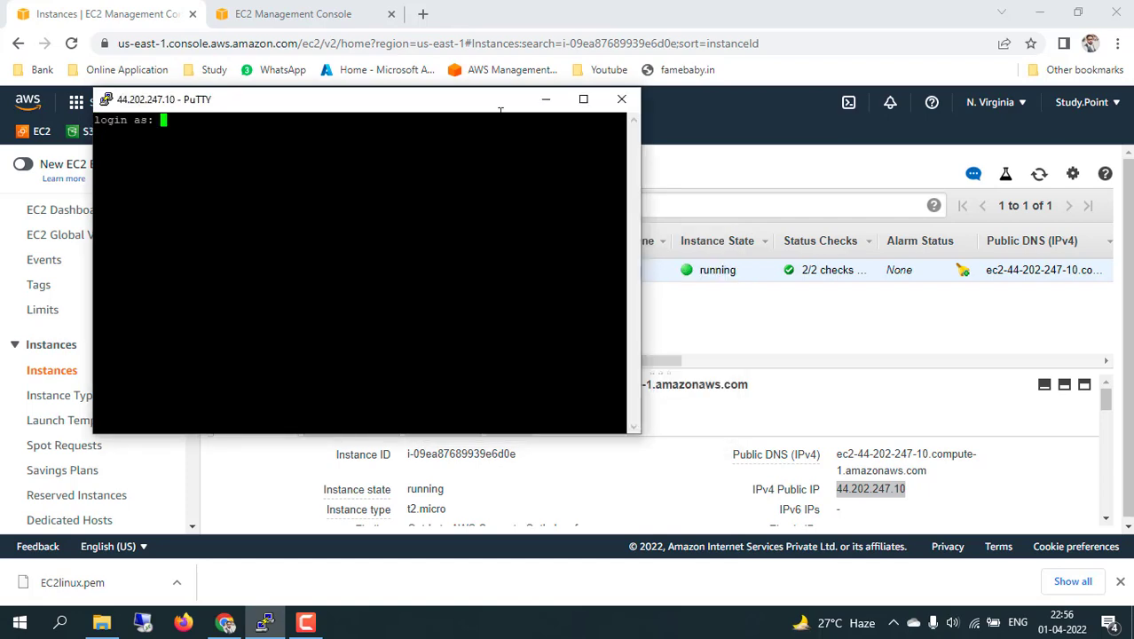
pyautogui.moveTo(433, 105); pyautogui.dragTo(702, 144)
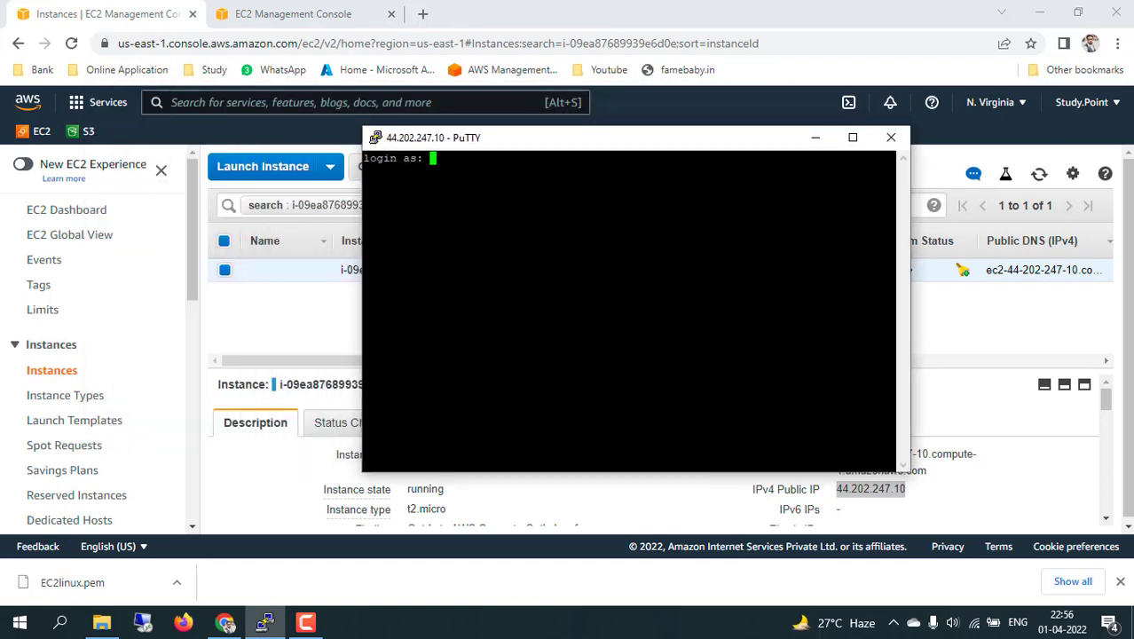
pyautogui.click(378, 141)
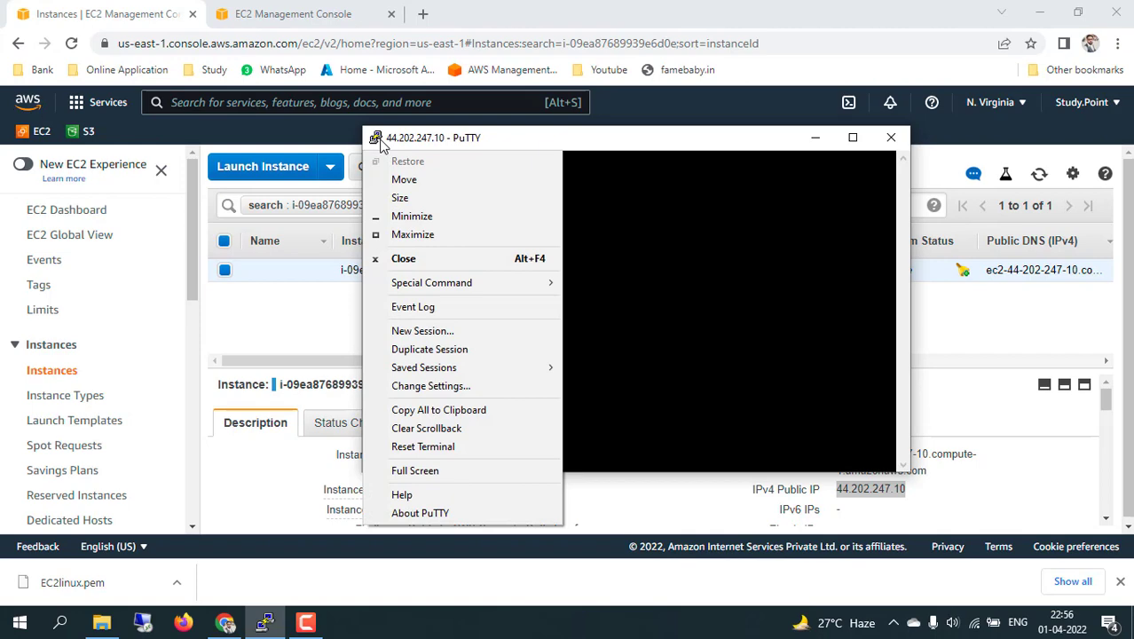
# Set the terminal font to bold 18-point Courier New, apply it, and maximize the PuTTY window.
pyautogui.click(461, 388)
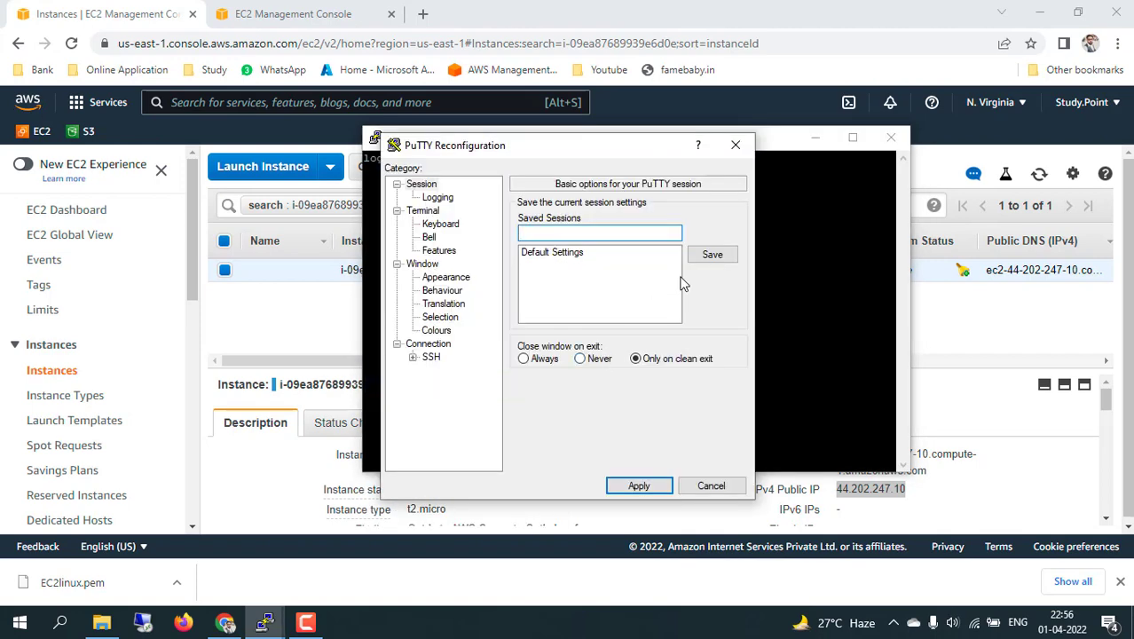
pyautogui.click(458, 278)
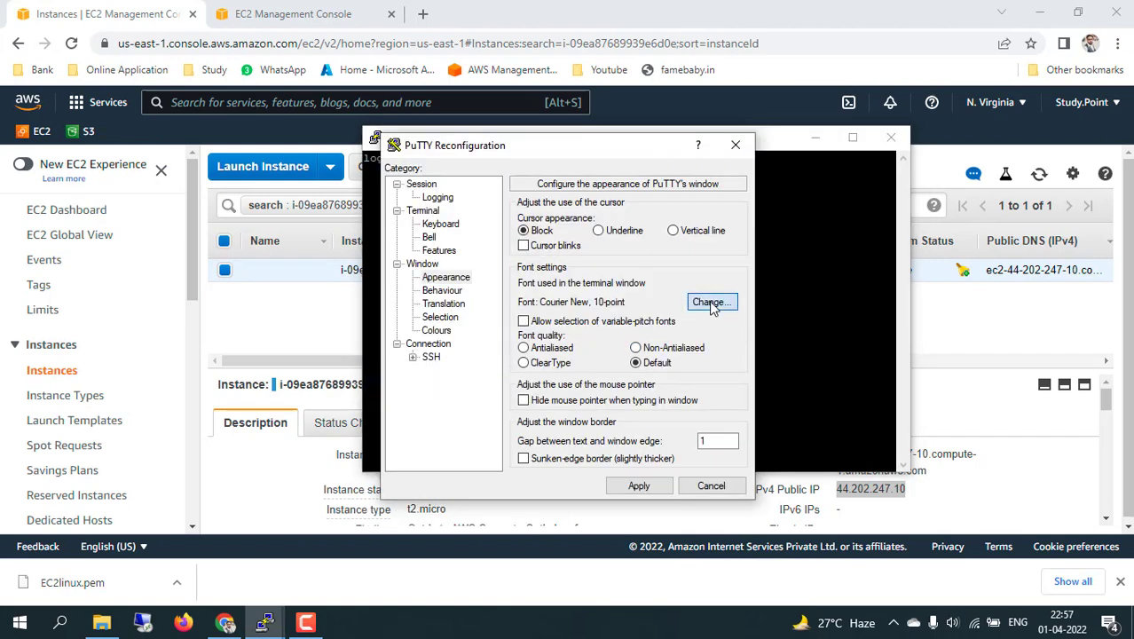
pyautogui.click(710, 303)
pyautogui.click(597, 316)
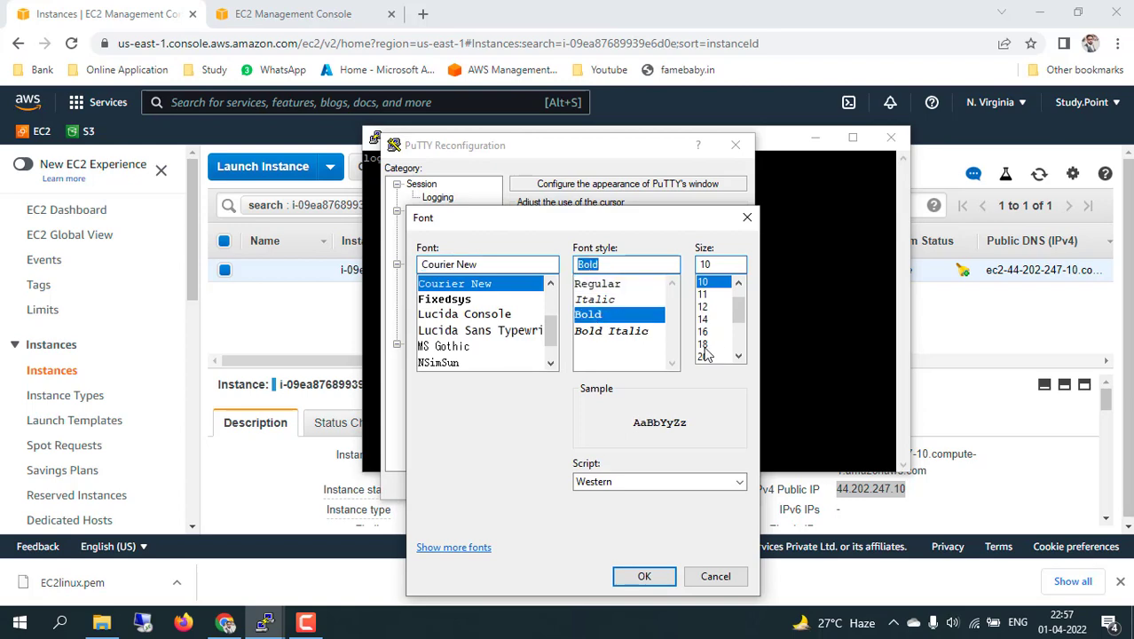
pyautogui.click(702, 344)
pyautogui.click(646, 576)
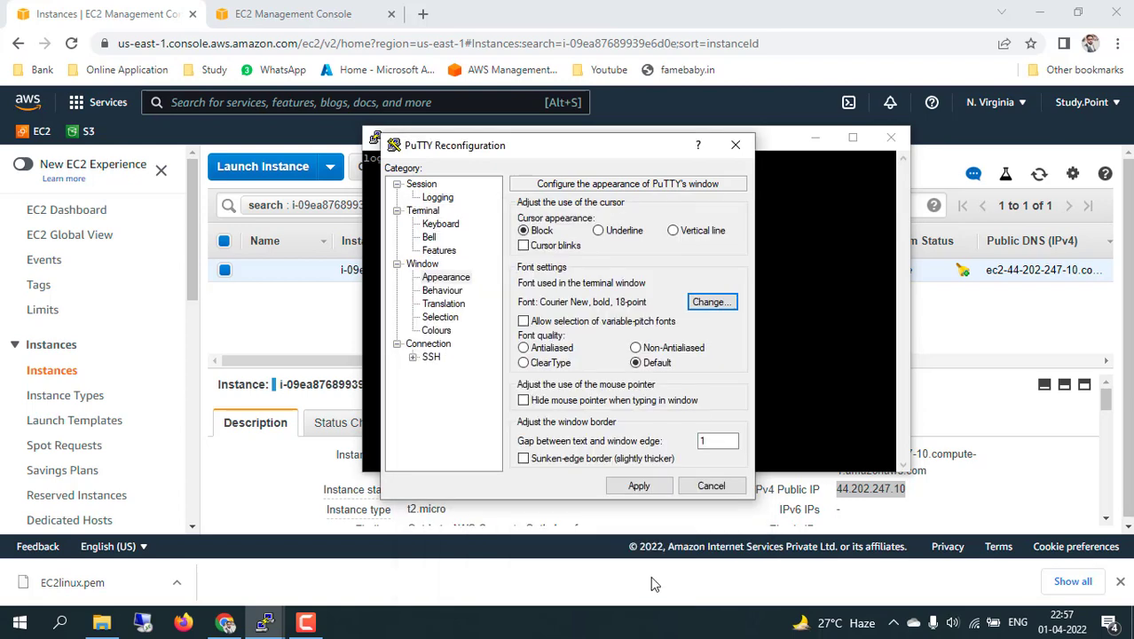
pyautogui.click(639, 487)
pyautogui.doubleClick(713, 142)
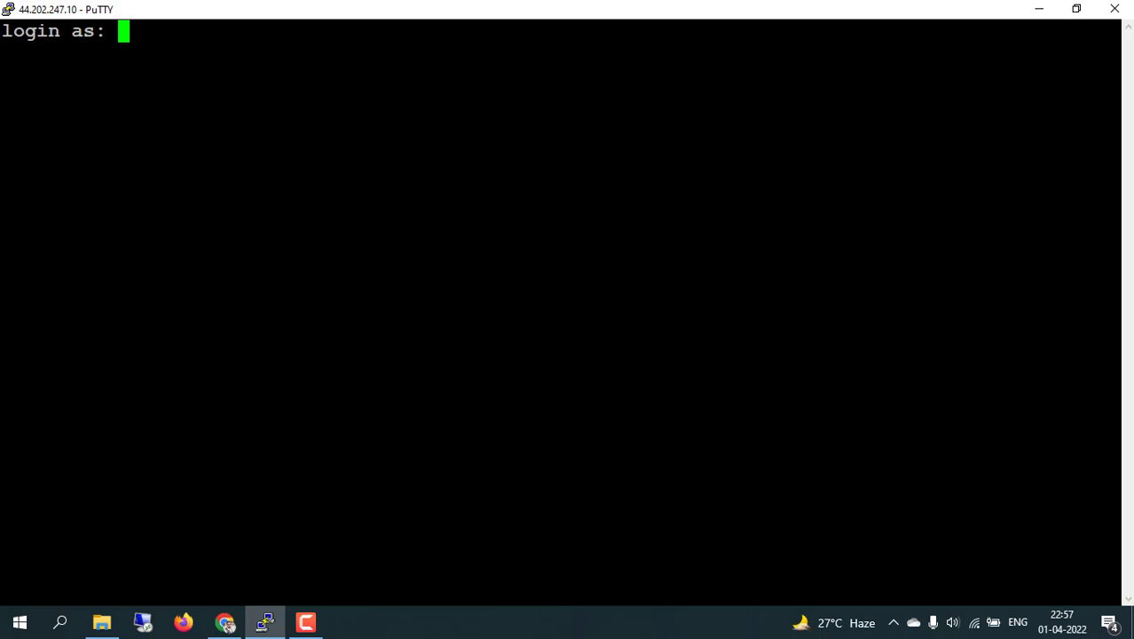
# In a new Chrome tab, search Google for 'aws default login username'.
pyautogui.click(225, 623)
pyautogui.click(424, 15)
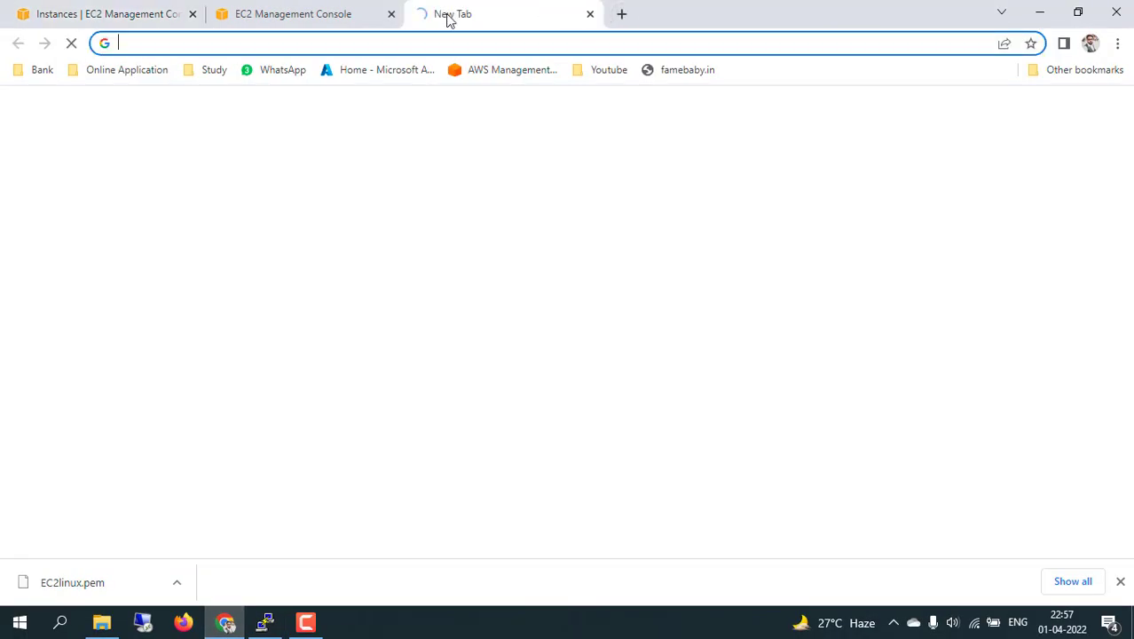
pyautogui.click(434, 41)
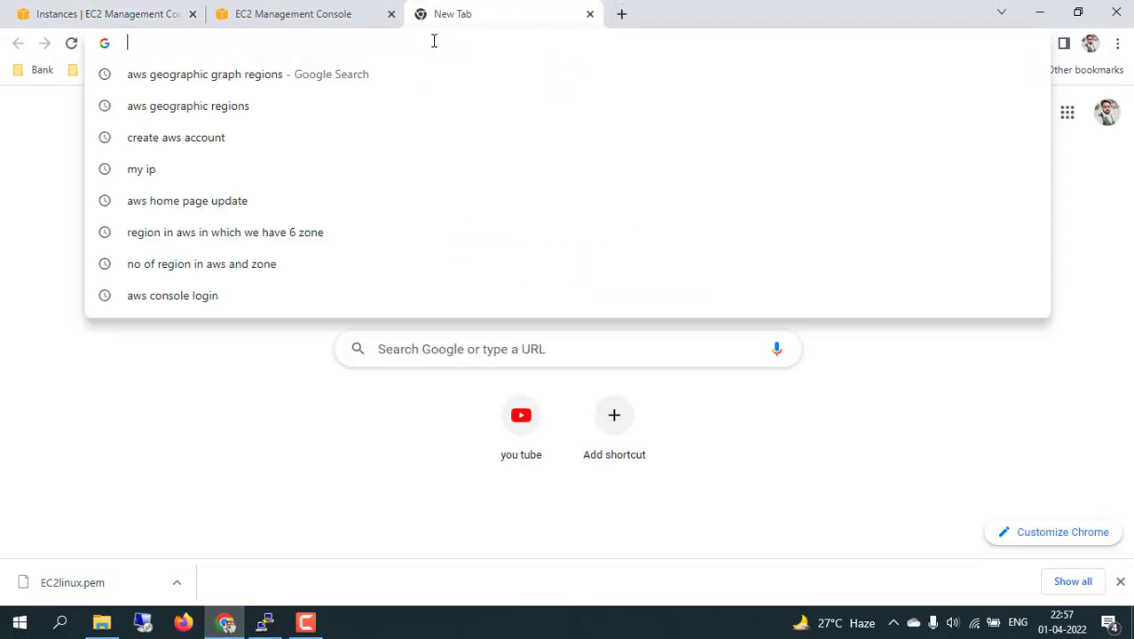
pyautogui.write('aws')
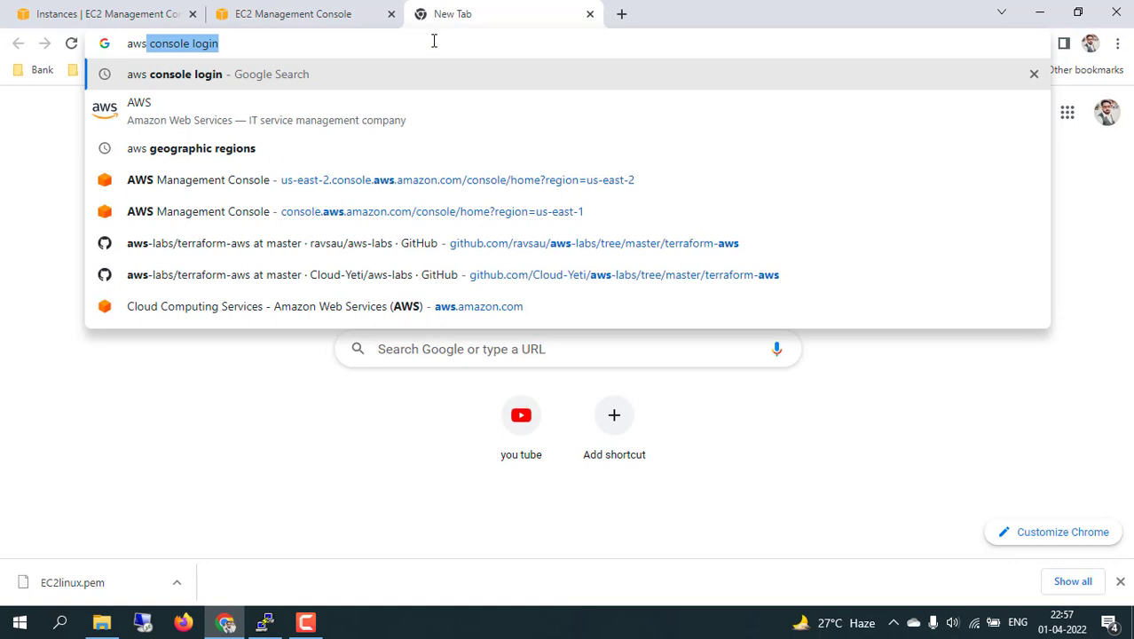
pyautogui.write(' defualt')
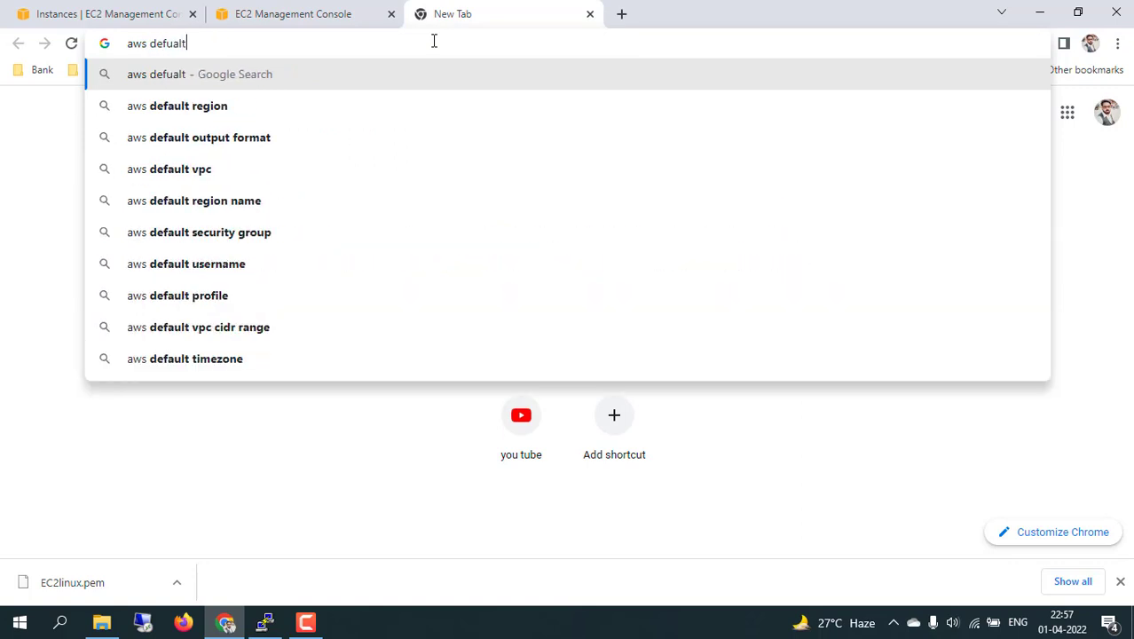
pyautogui.write(' login')
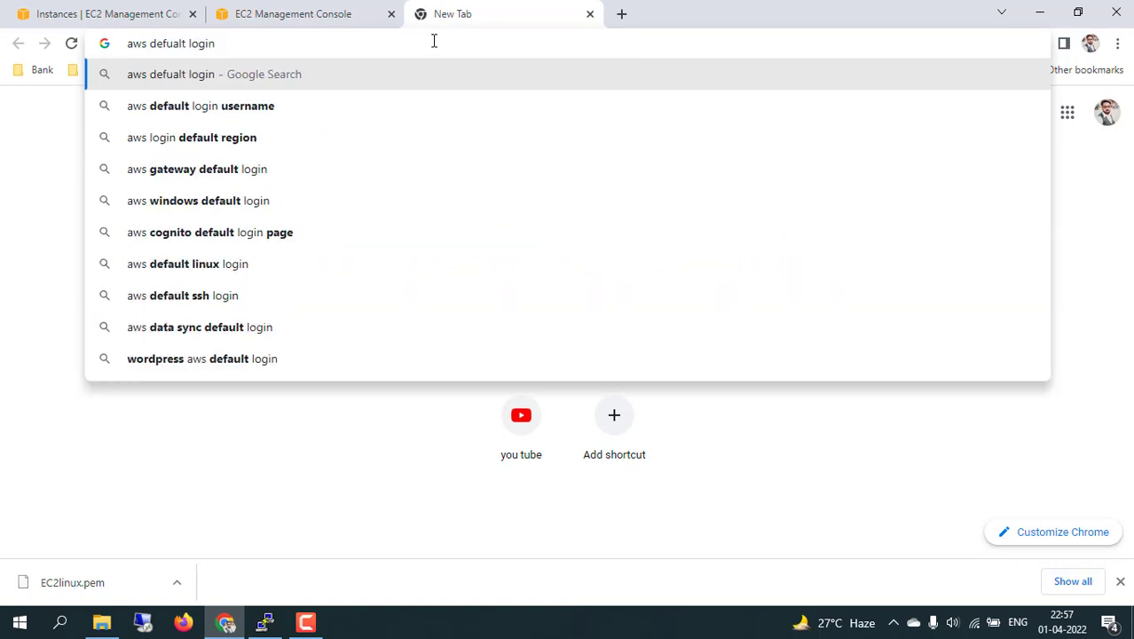
pyautogui.press('Down')
pyautogui.press('Return')
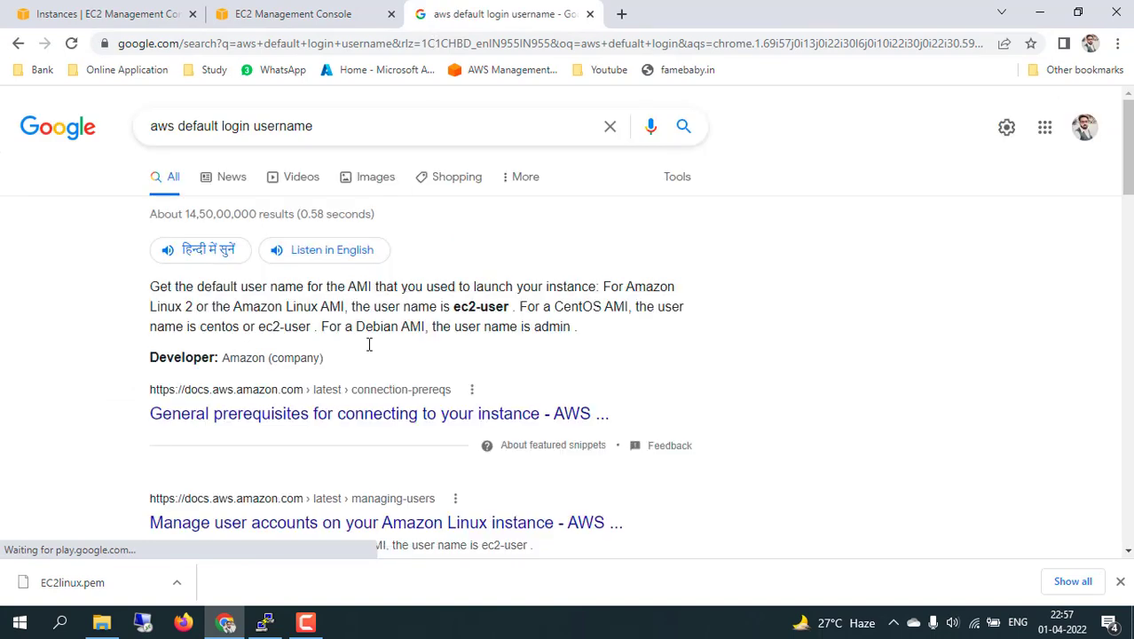
# Open the Manage user accounts and default ssh usernames results in new tabs, viewing Manage user accounts.
pyautogui.scroll(-2, 570, 373)
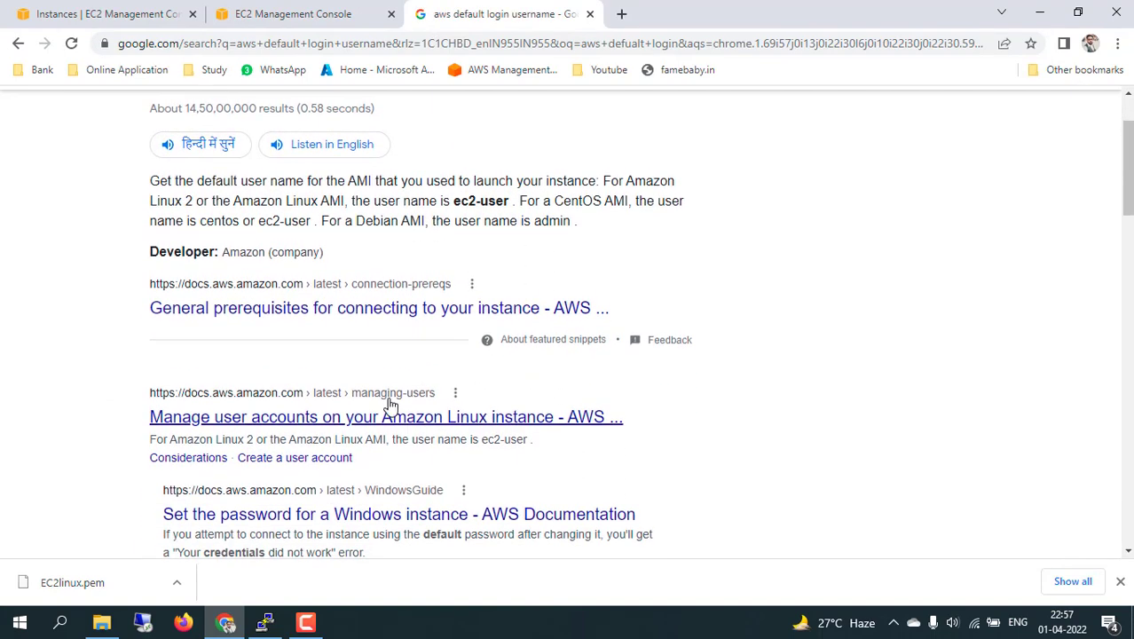
pyautogui.middleClick(330, 424)
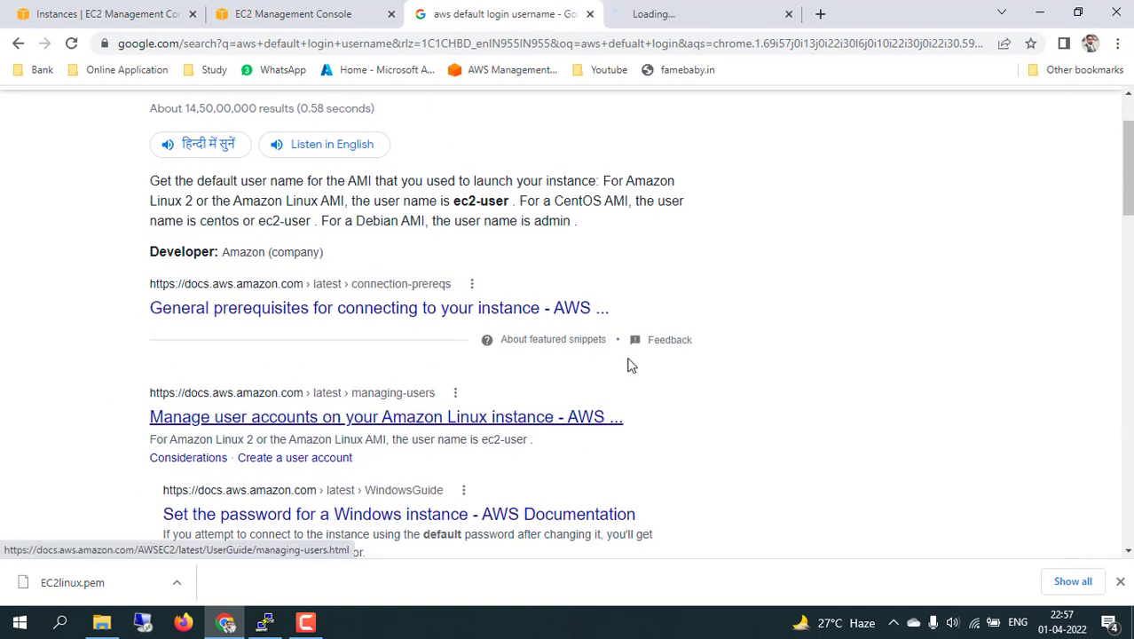
pyautogui.scroll(-5, 741, 389)
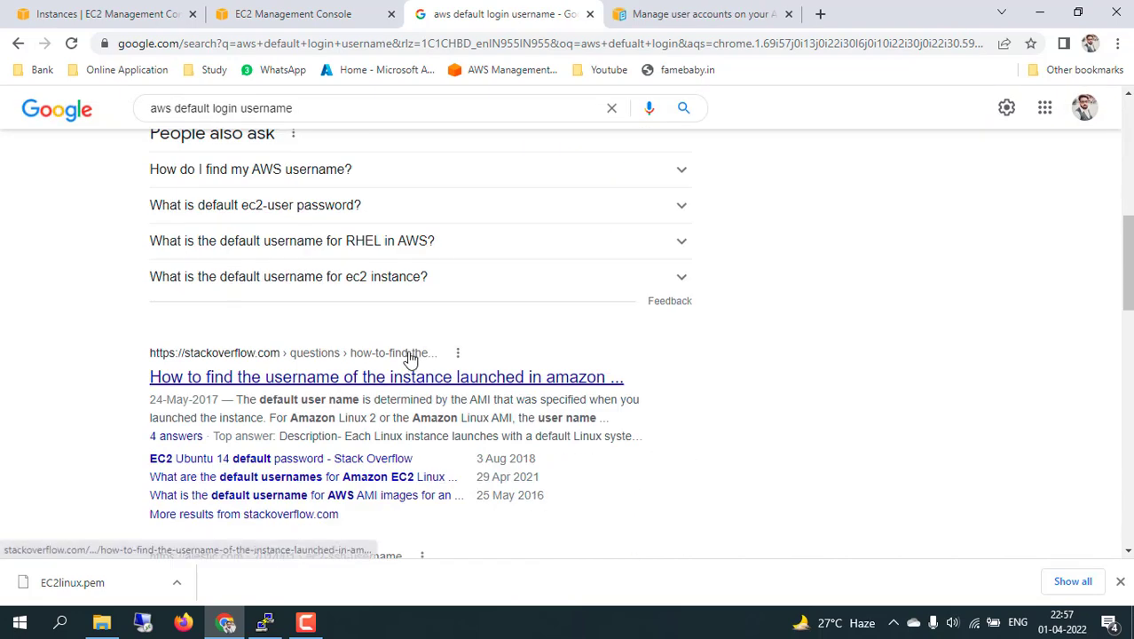
pyautogui.scroll(-3, 535, 423)
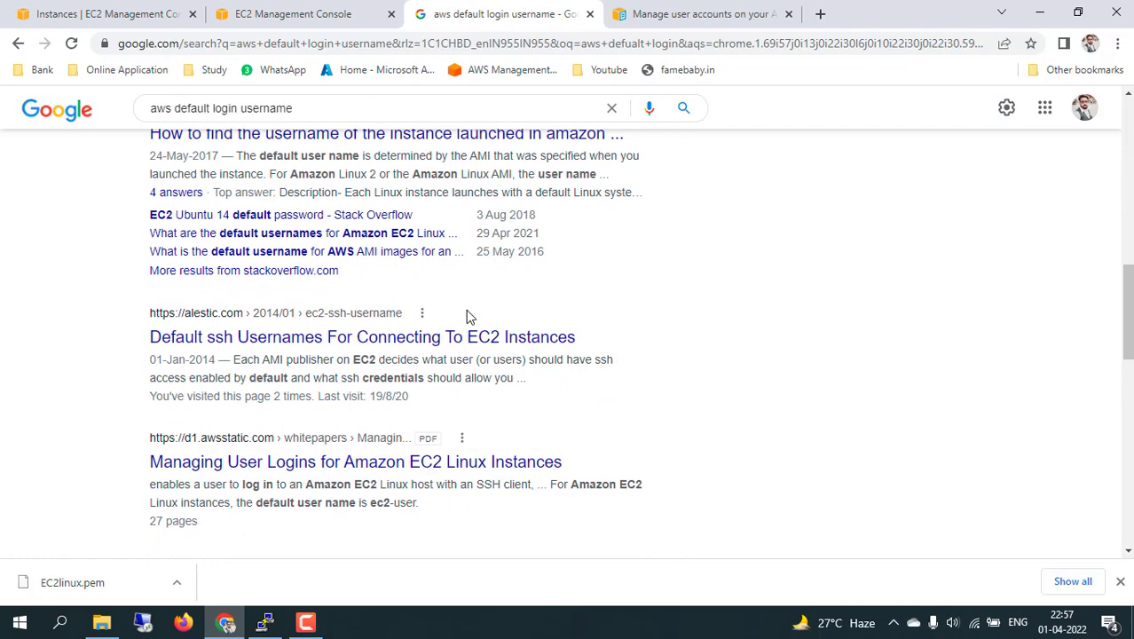
pyautogui.middleClick(379, 337)
pyautogui.click(633, 9)
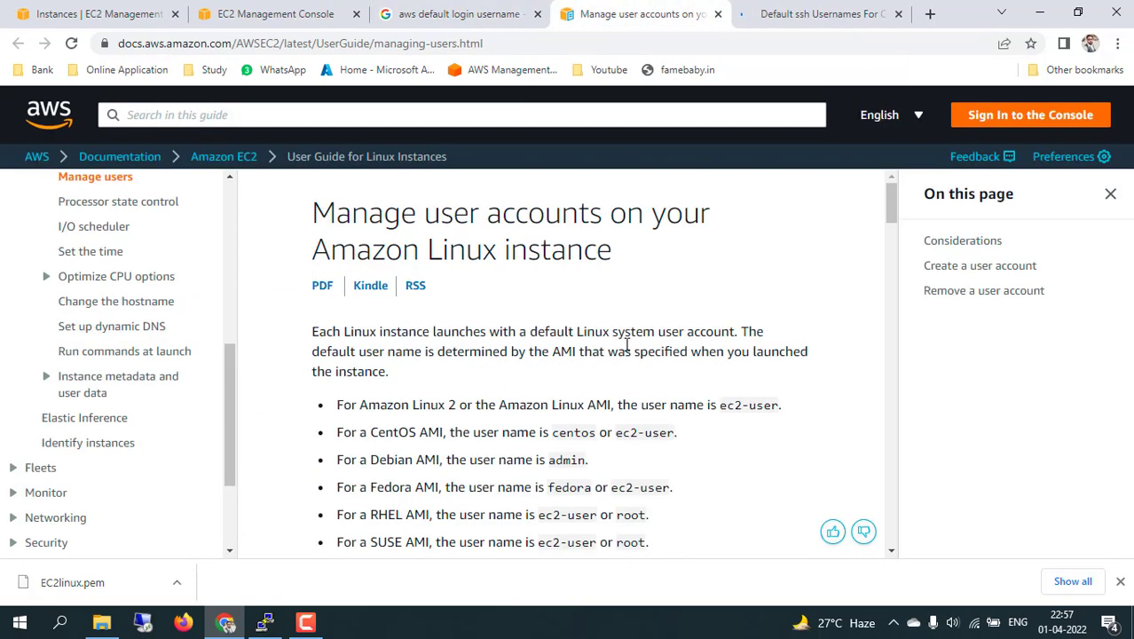
pyautogui.scroll(-1, 585, 346)
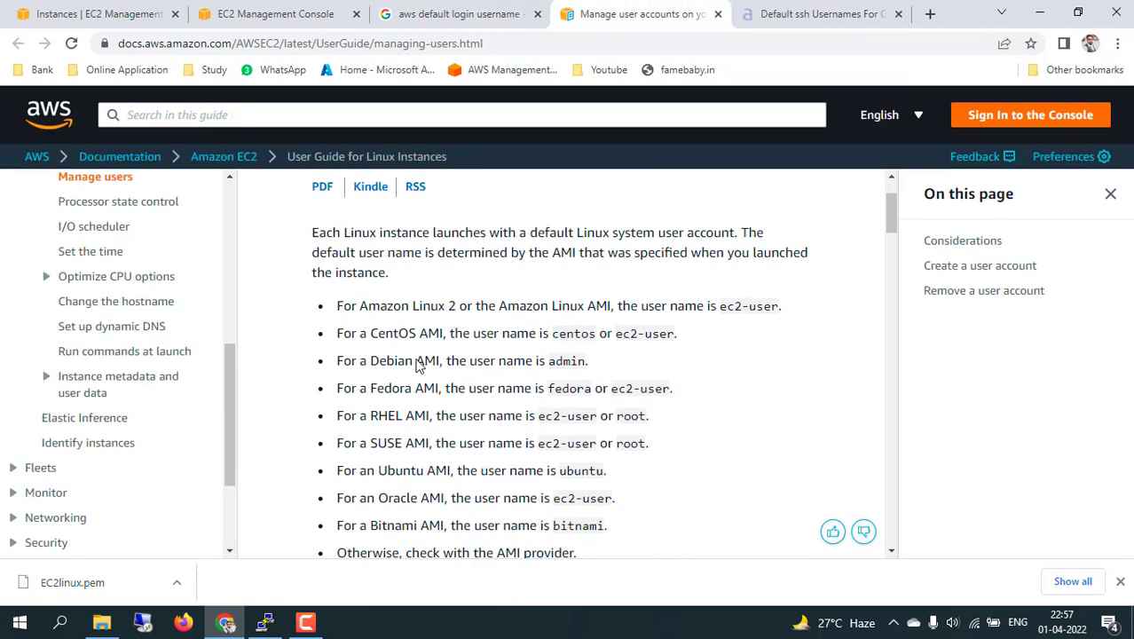
pyautogui.scroll(1, 417, 359)
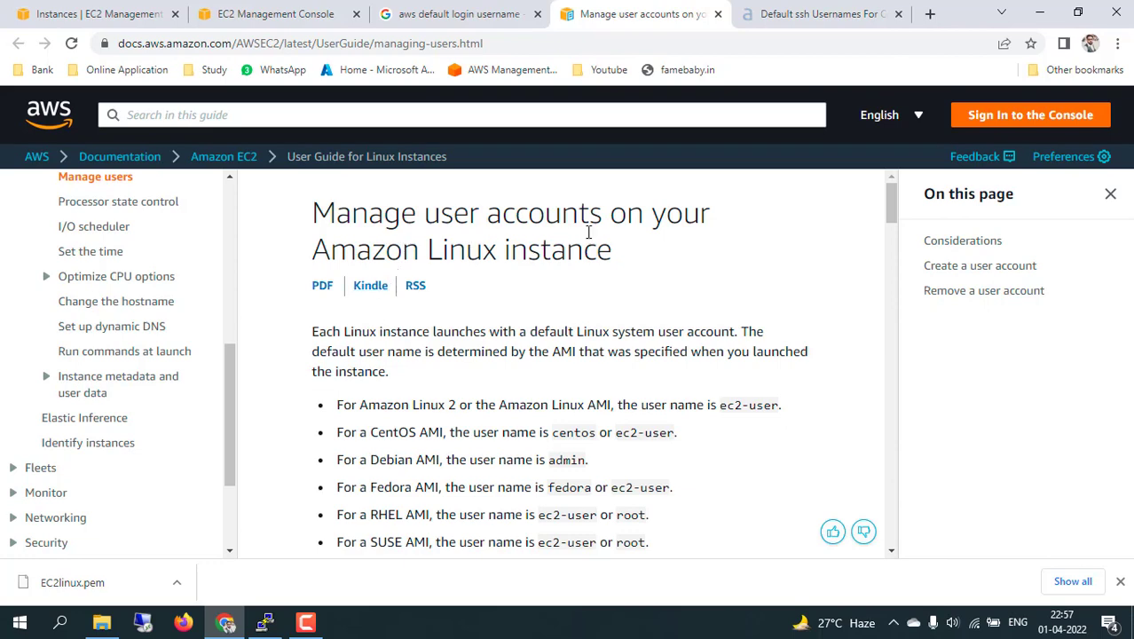
pyautogui.scroll(-2, 523, 395)
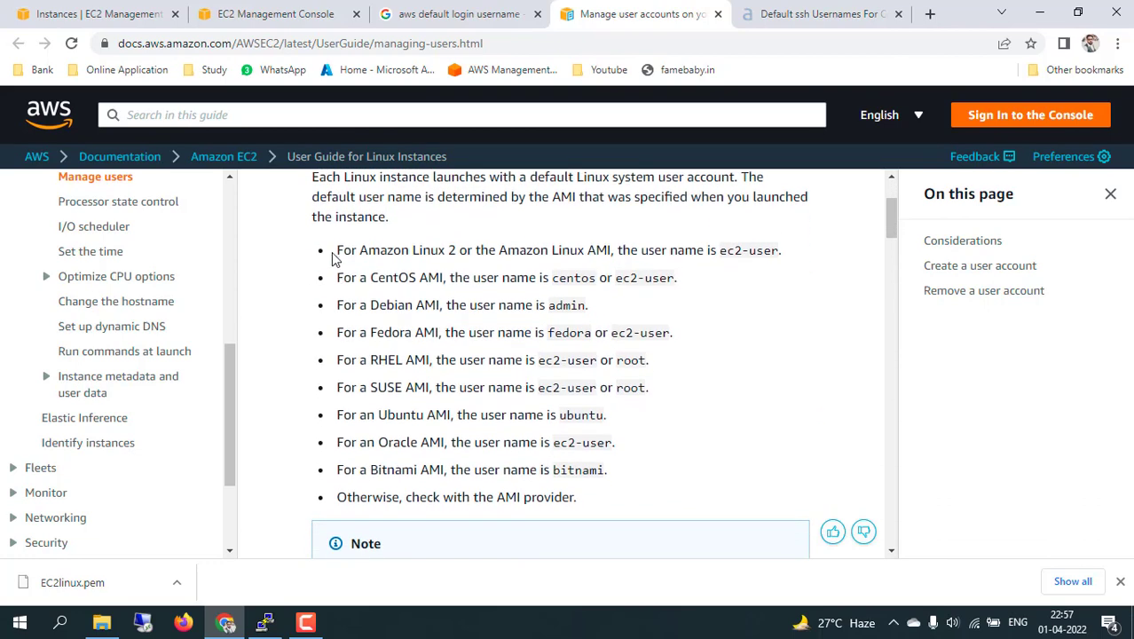
pyautogui.moveTo(336, 254); pyautogui.dragTo(579, 499)
pyautogui.click(725, 347)
pyautogui.moveTo(360, 250); pyautogui.dragTo(446, 251)
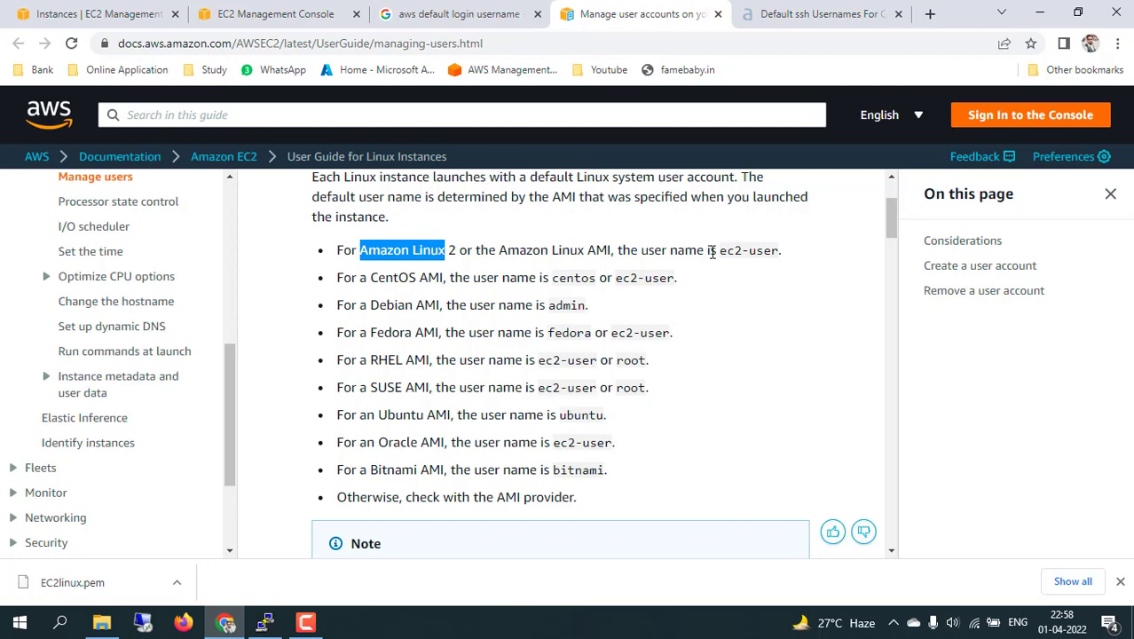
pyautogui.moveTo(720, 250); pyautogui.dragTo(773, 252)
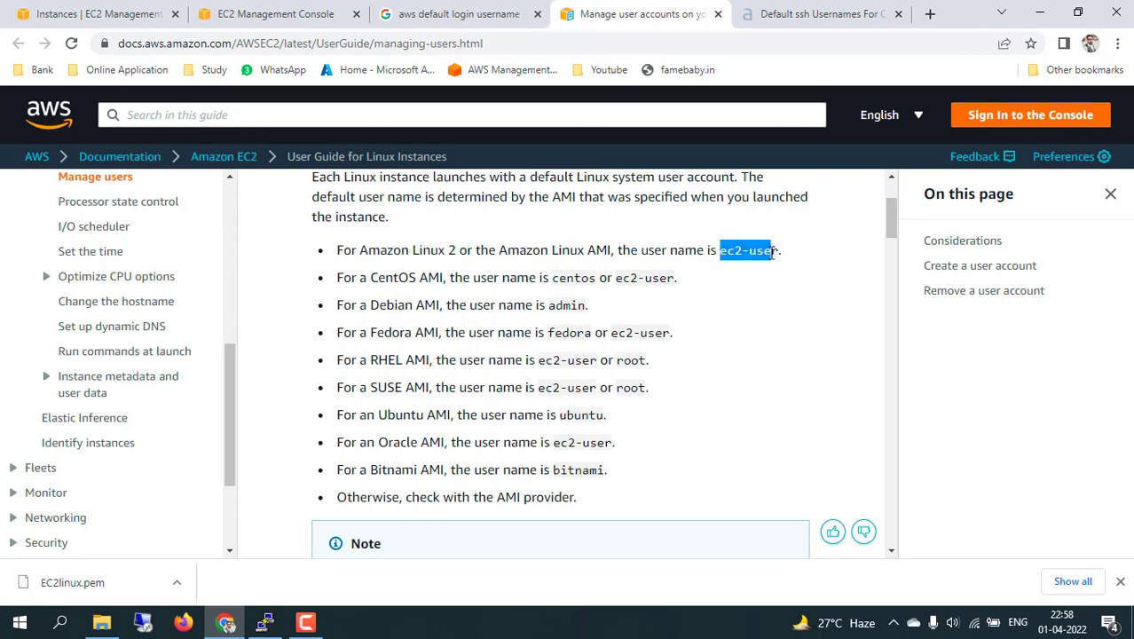
pyautogui.moveTo(377, 279); pyautogui.dragTo(440, 278)
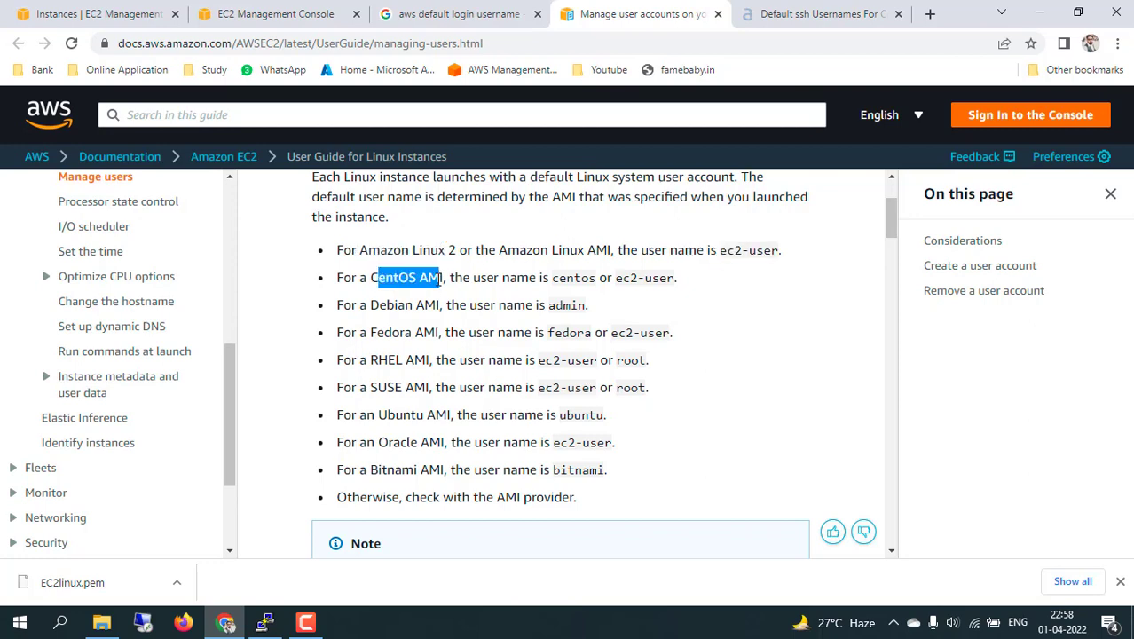
pyautogui.click(556, 281)
pyautogui.moveTo(619, 279); pyautogui.dragTo(648, 278)
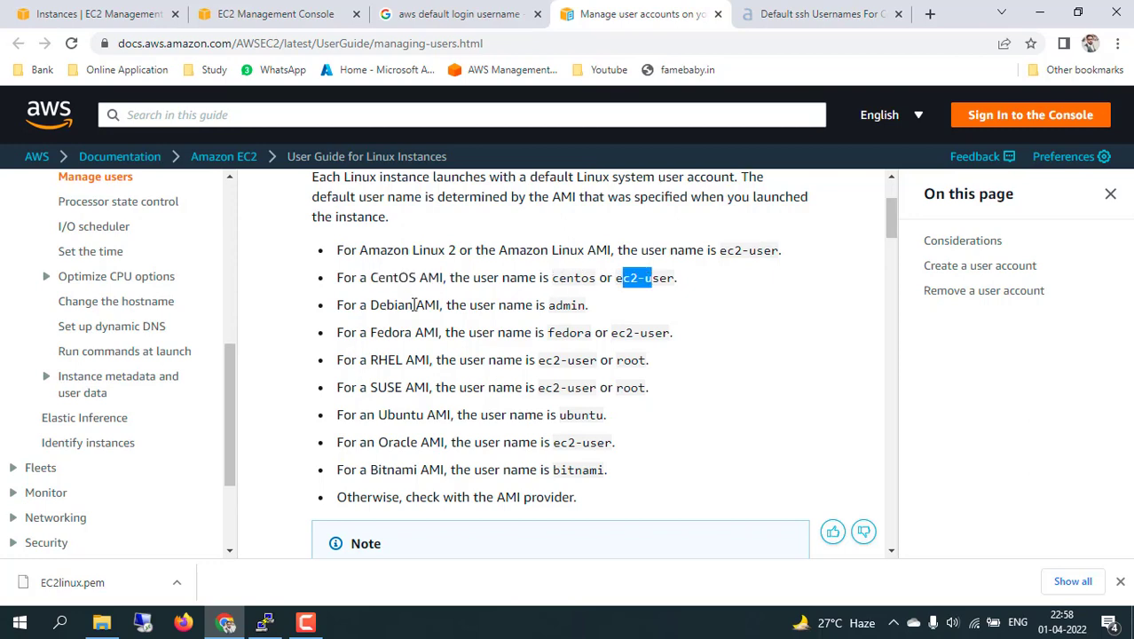
pyautogui.moveTo(379, 305); pyautogui.dragTo(443, 305)
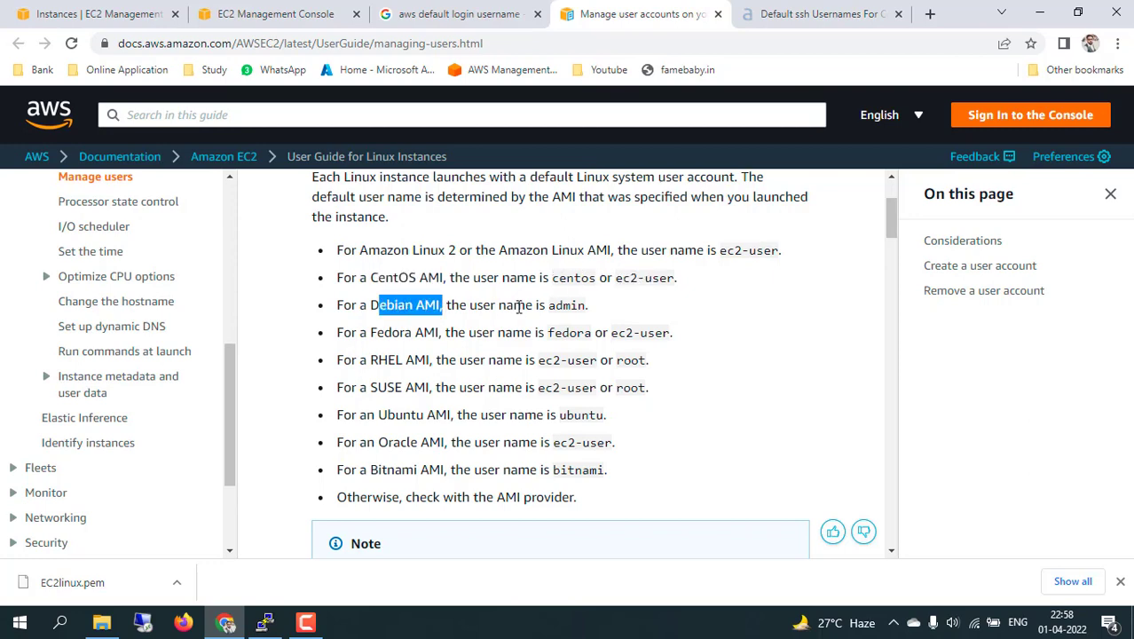
pyautogui.moveTo(555, 305); pyautogui.dragTo(564, 305)
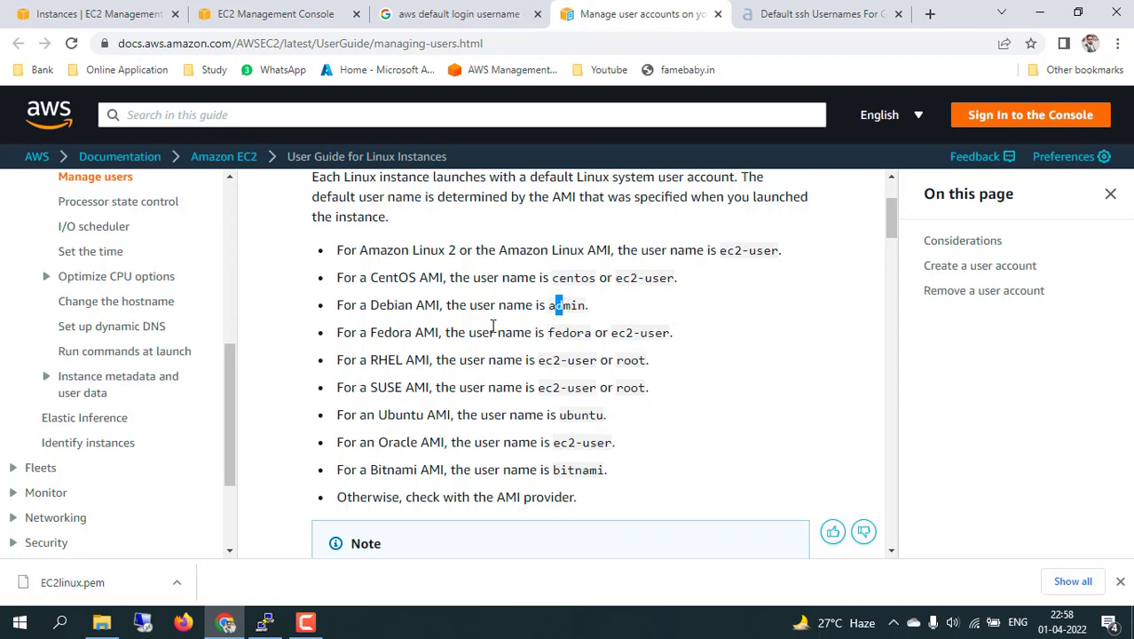
pyautogui.moveTo(381, 332); pyautogui.dragTo(424, 331)
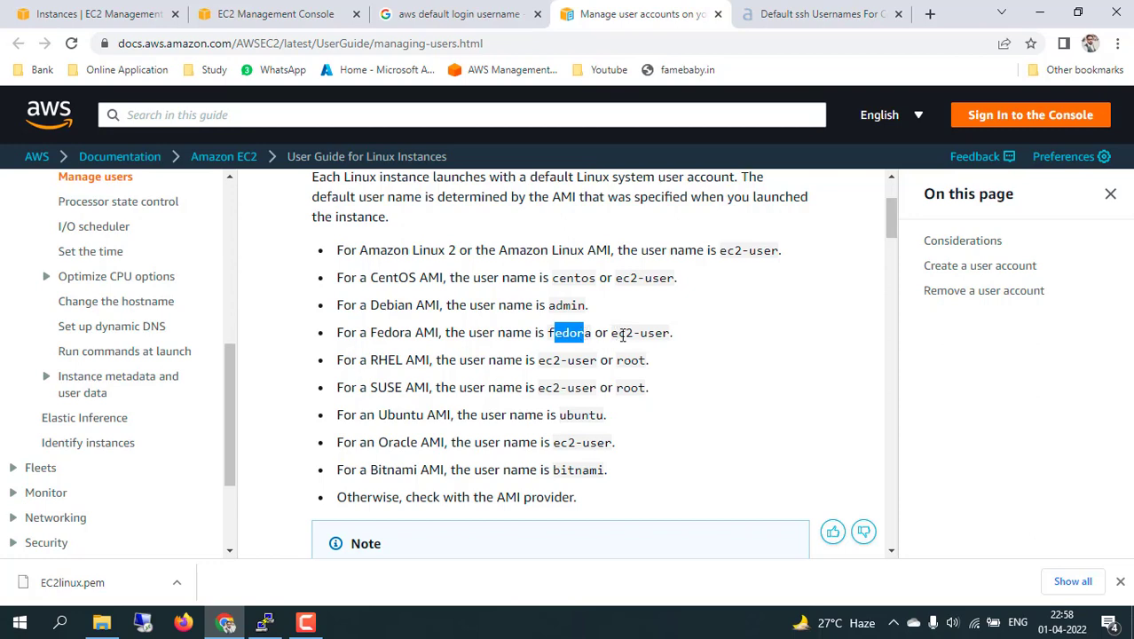
pyautogui.moveTo(618, 332); pyautogui.dragTo(655, 333)
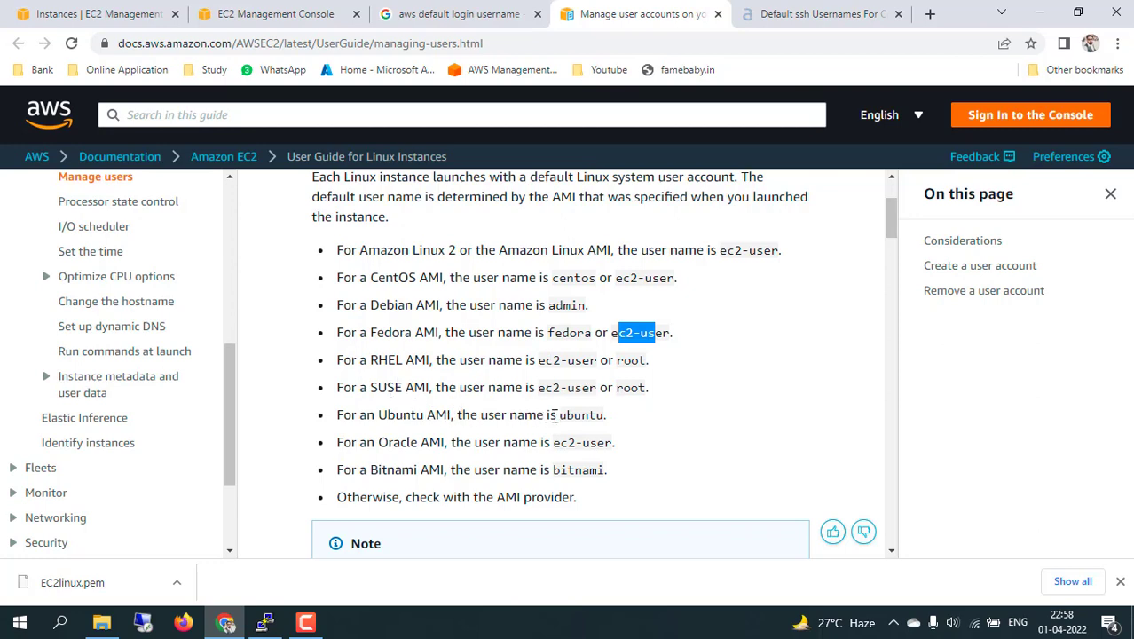
pyautogui.moveTo(559, 414); pyautogui.dragTo(555, 446)
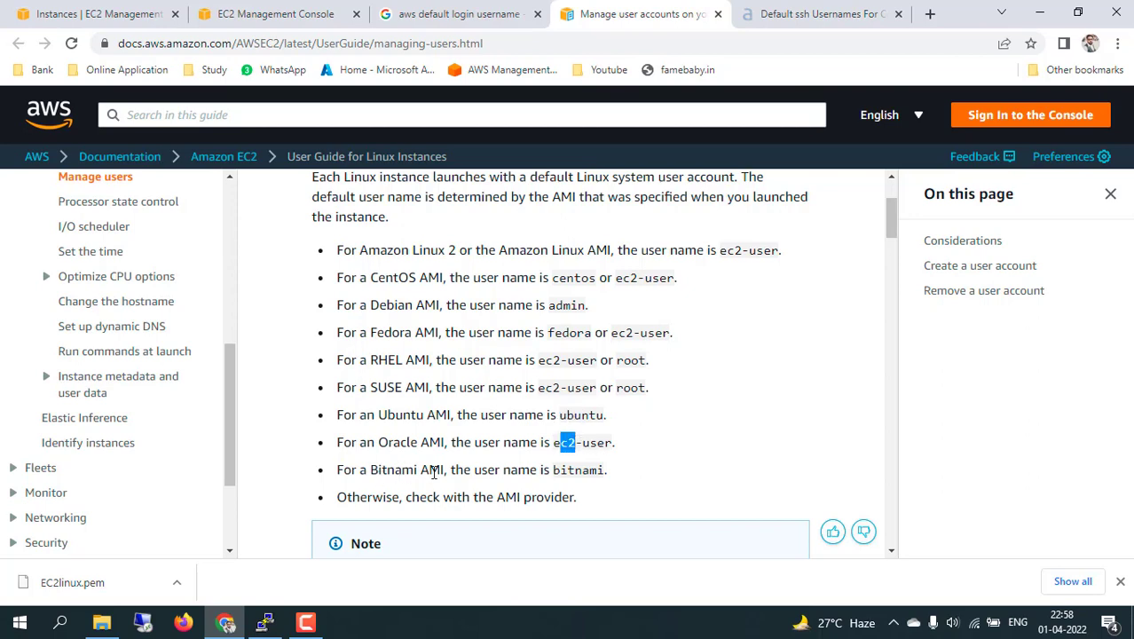
pyautogui.click(557, 473)
pyautogui.moveTo(557, 473); pyautogui.dragTo(590, 472)
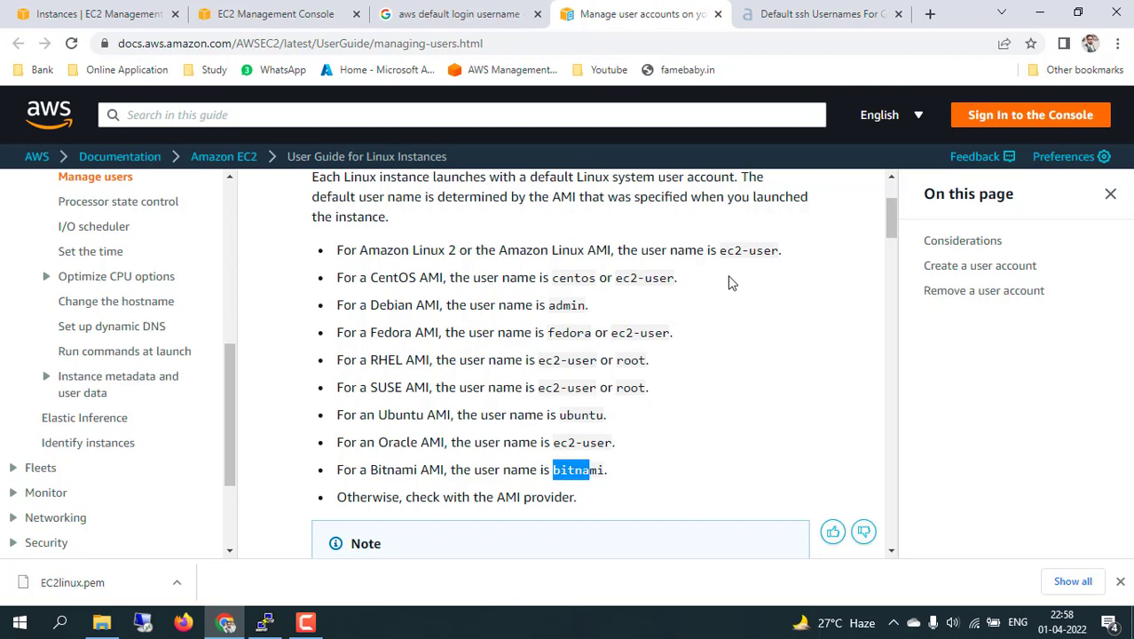
pyautogui.moveTo(719, 251); pyautogui.dragTo(779, 254)
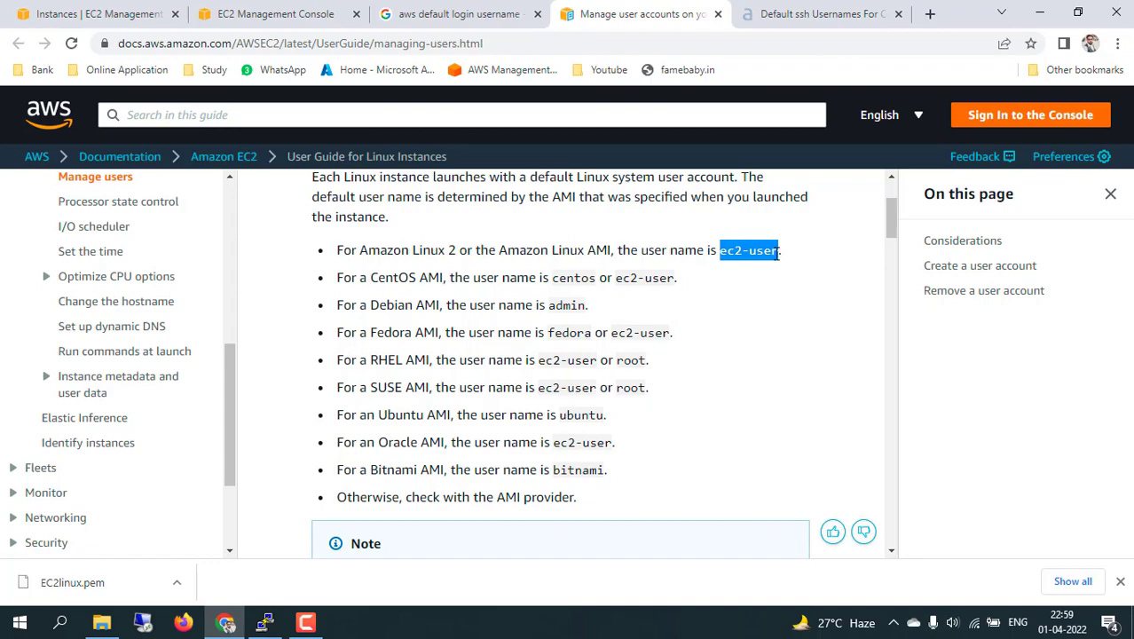
# Dismiss the connection-closed error, restart the PuTTY session, and log in as ec2-user.
pyautogui.click(265, 622)
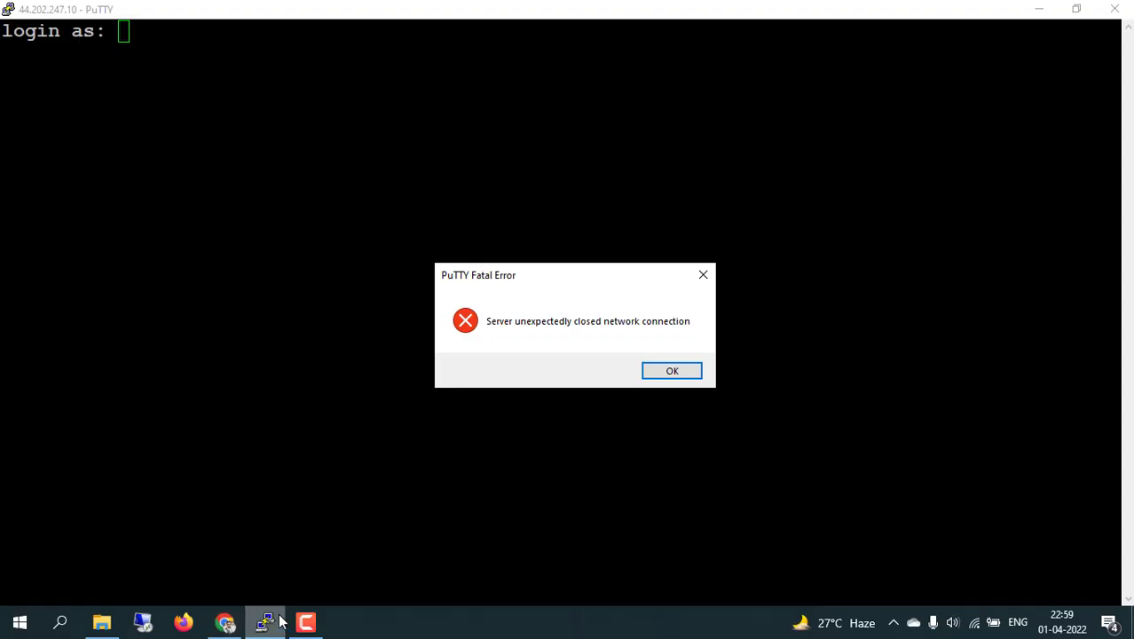
pyautogui.click(666, 374)
pyautogui.rightClick(475, 17)
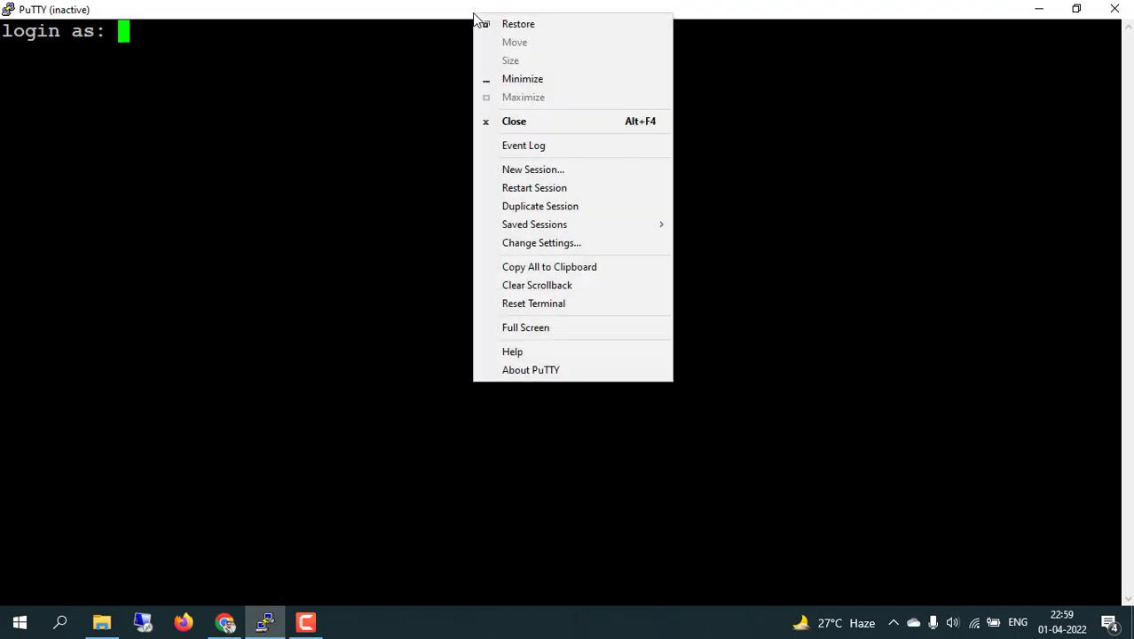
pyautogui.click(545, 188)
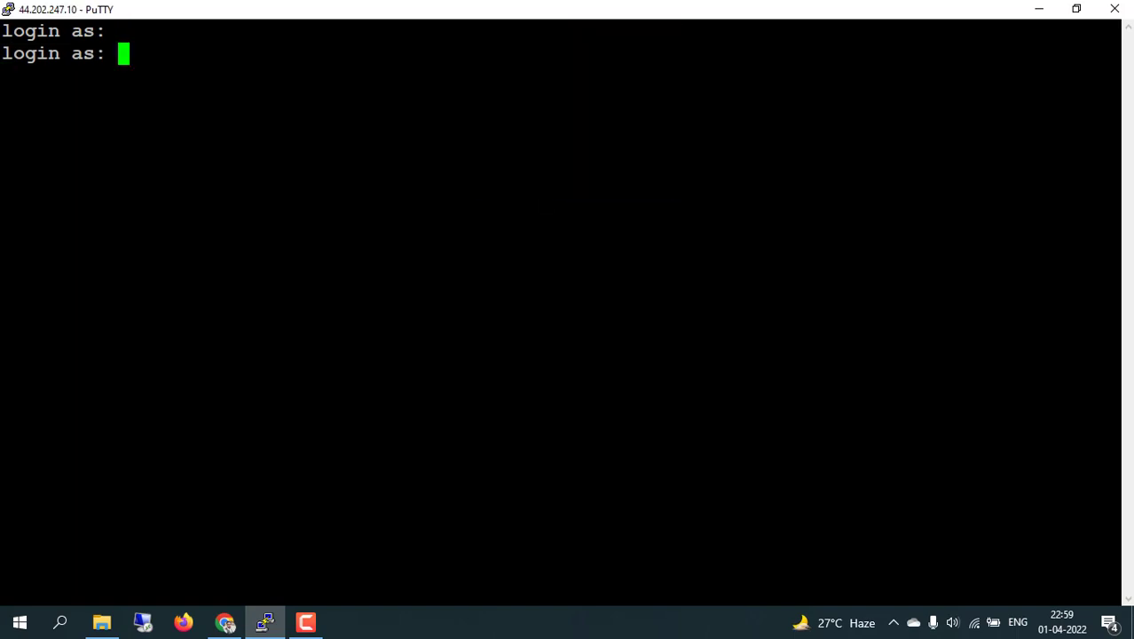
pyautogui.write('ec2-user')
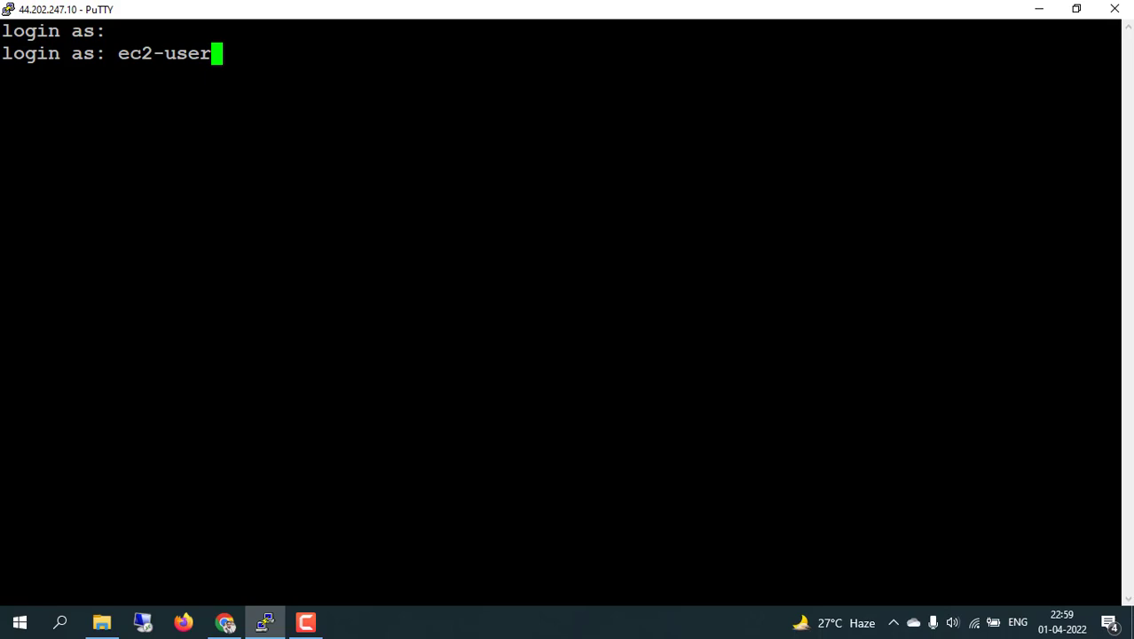
pyautogui.press('Return')
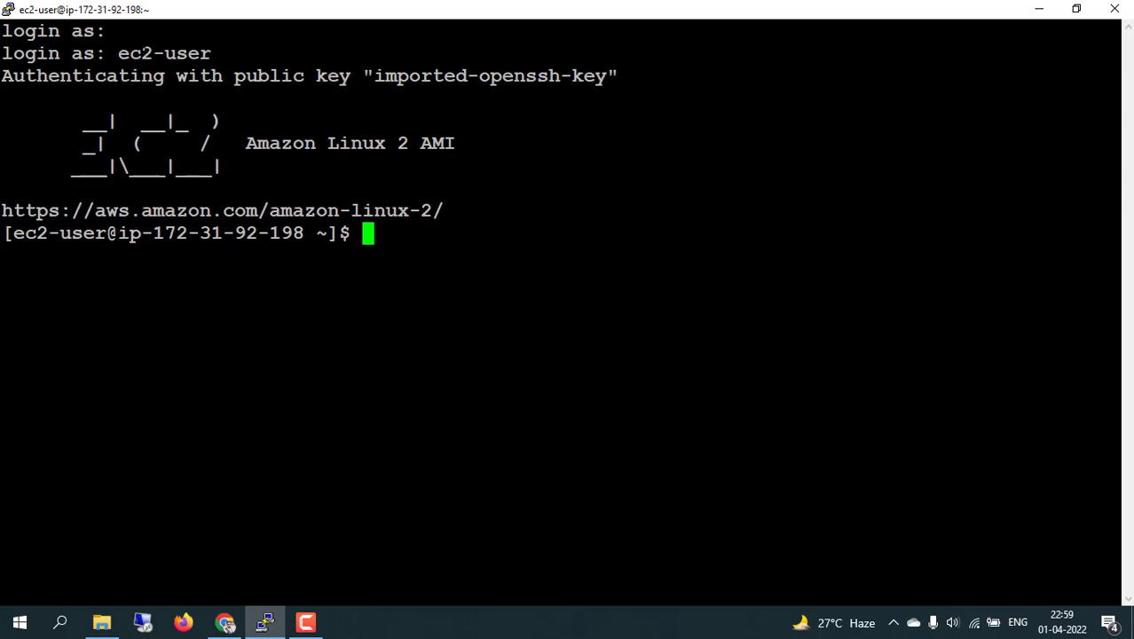
# Select ec2-user in the terminal, then go to the Instances | EC2 Management tab in Chrome.
pyautogui.moveTo(120, 53); pyautogui.dragTo(215, 53)
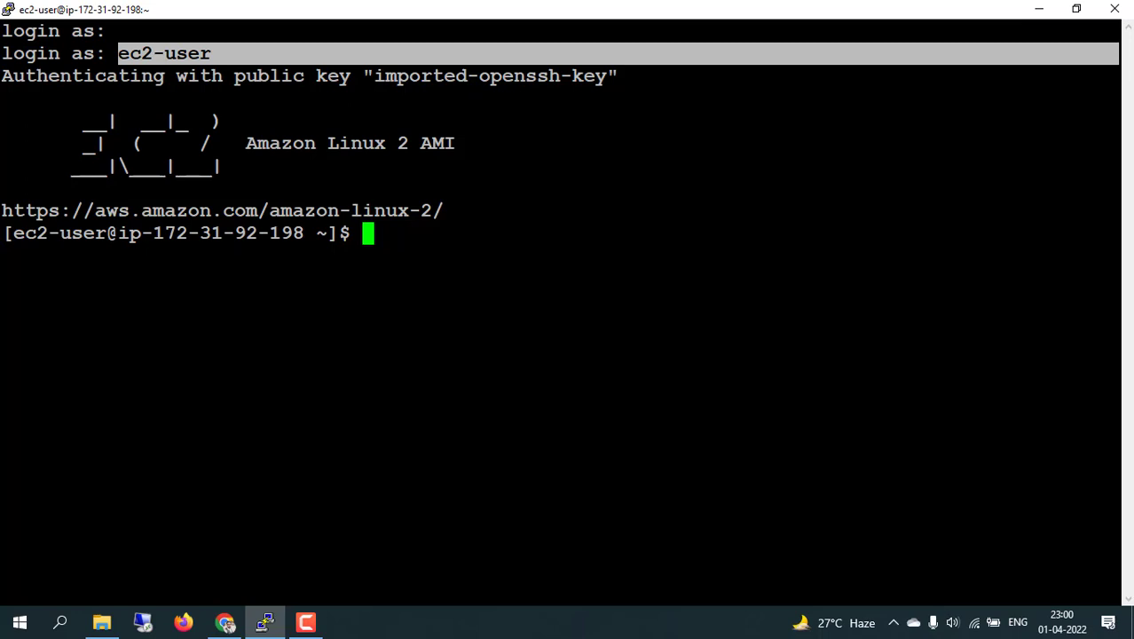
pyautogui.click(226, 623)
pyautogui.click(106, 13)
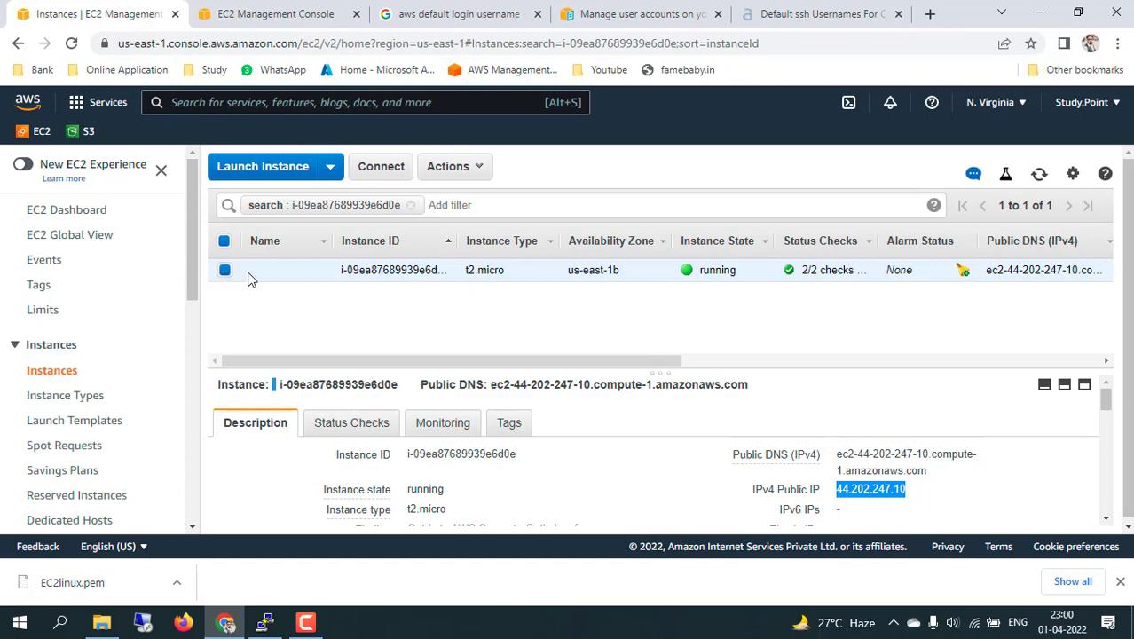
# Terminate the t2.micro instance via Actions > Instance State > Terminate, confirming Yes, Terminate.
pyautogui.click(472, 167)
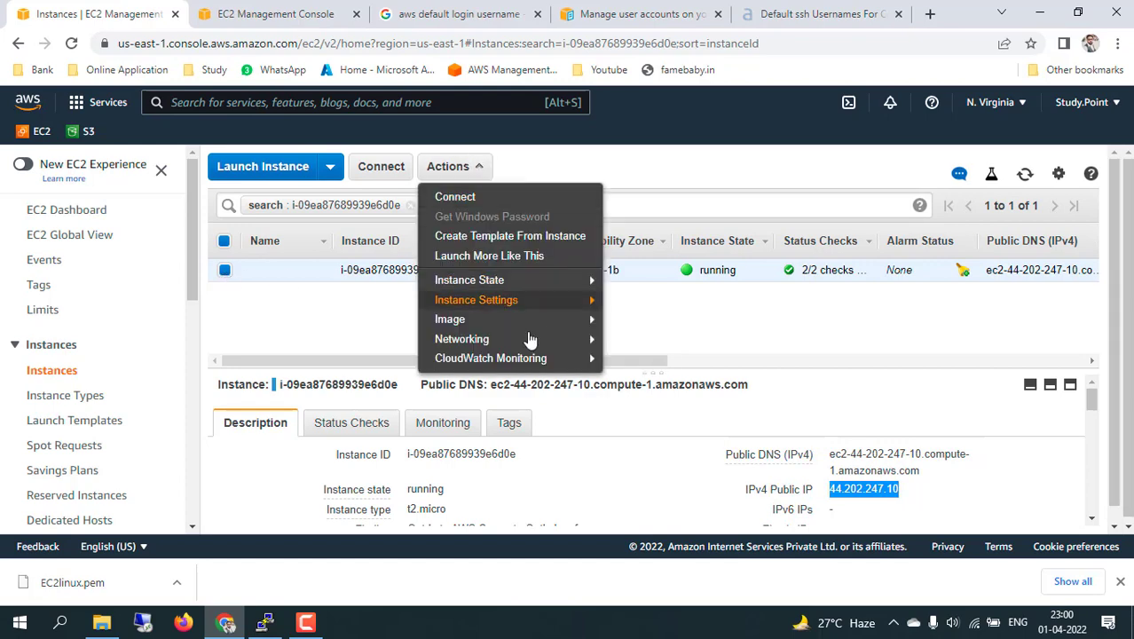
pyautogui.moveTo(528, 282)
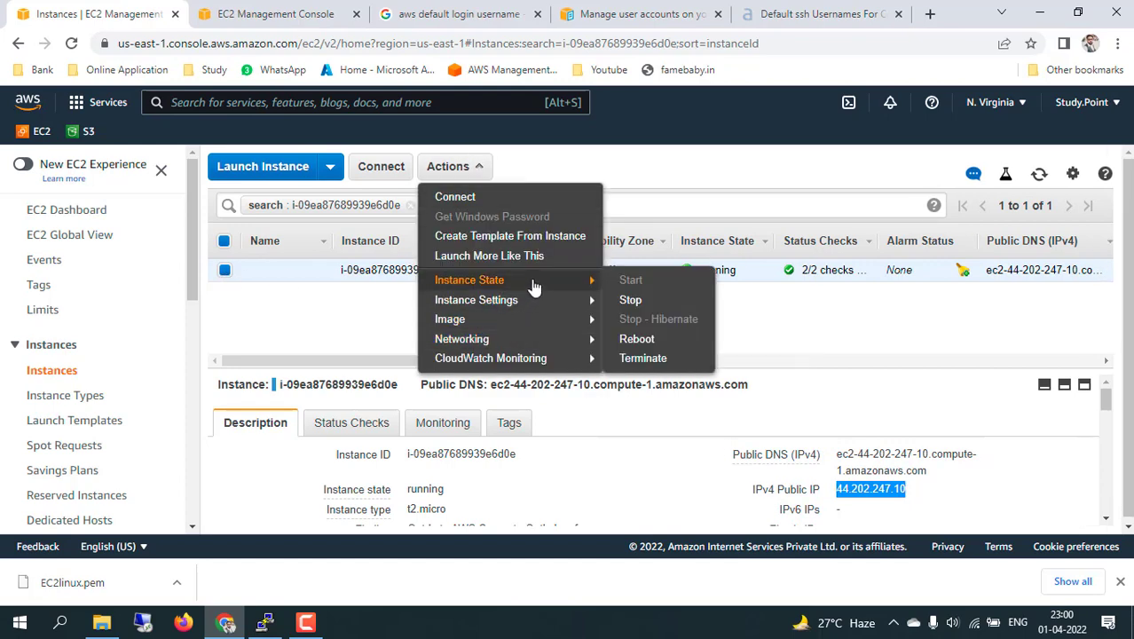
pyautogui.click(667, 360)
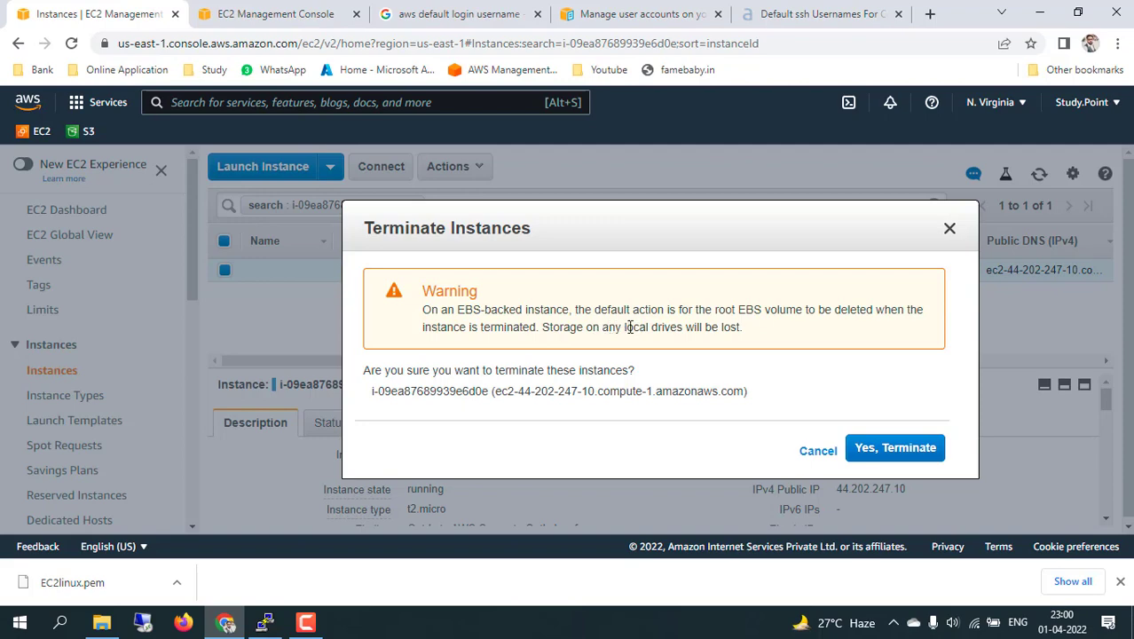
pyautogui.click(873, 448)
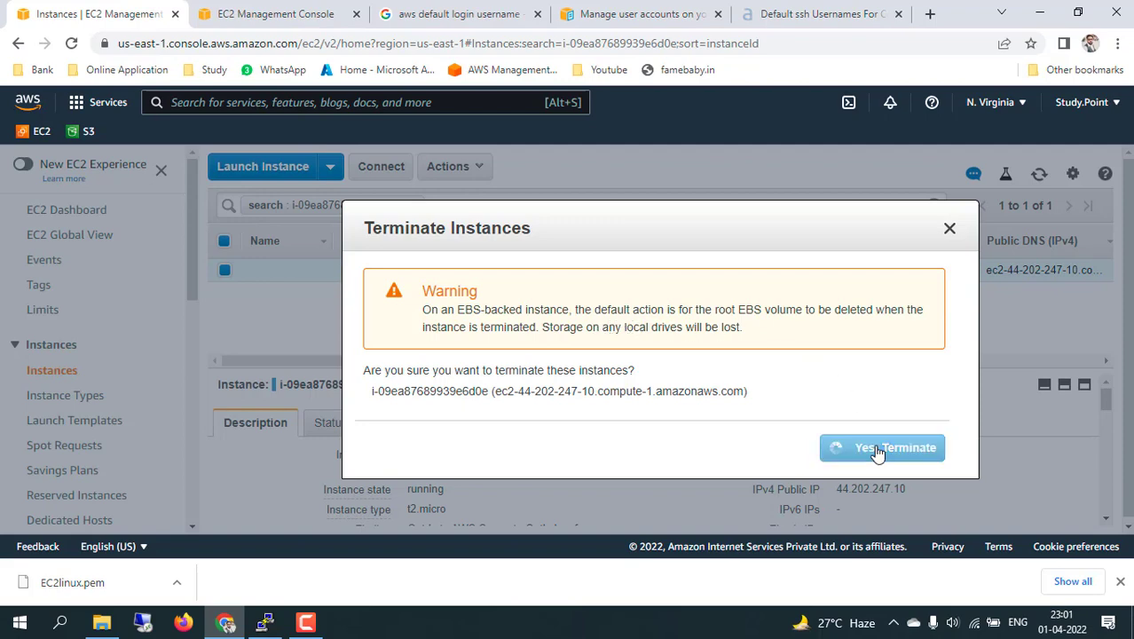